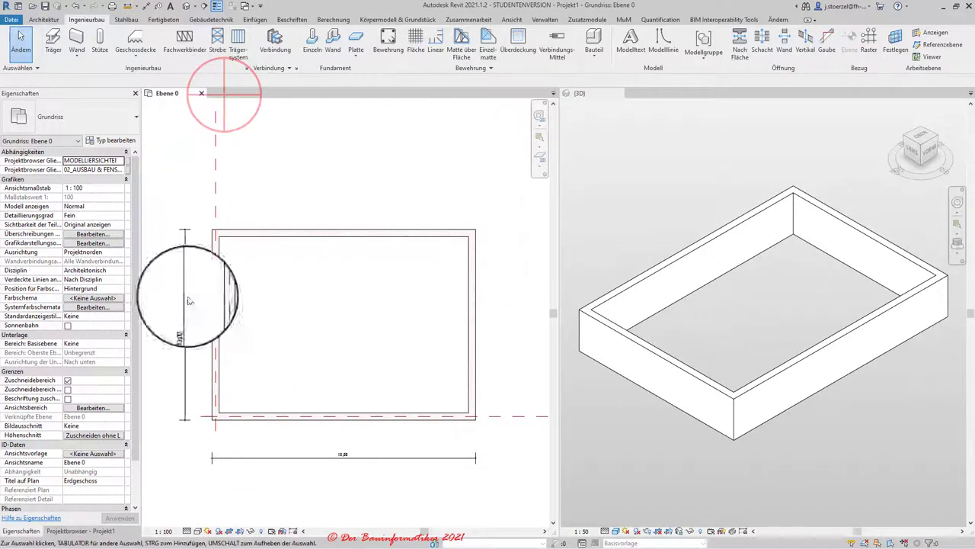
- Open the Nord elevation from the Projektbrowser, check both levels, then return to the Ebene 0 plan
left_click(90, 529)
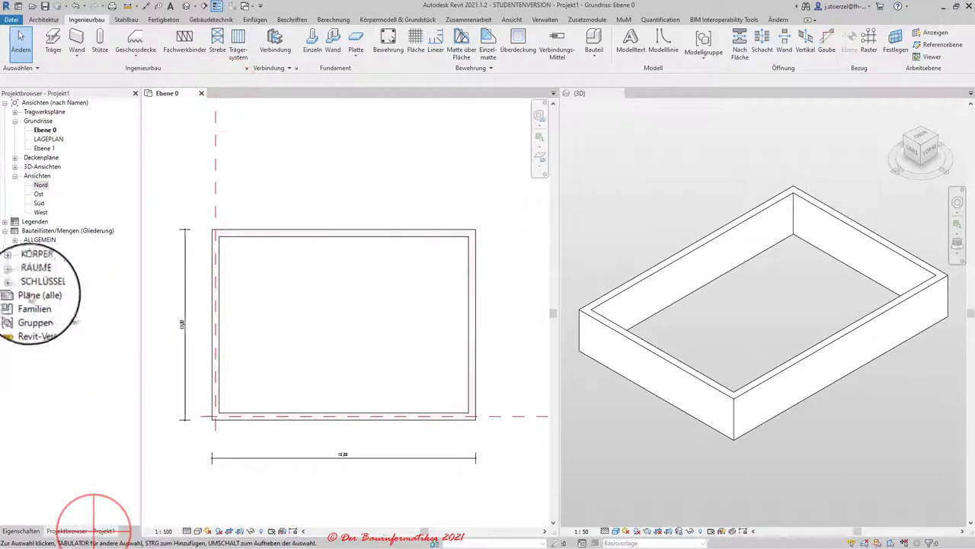
double_click(39, 184)
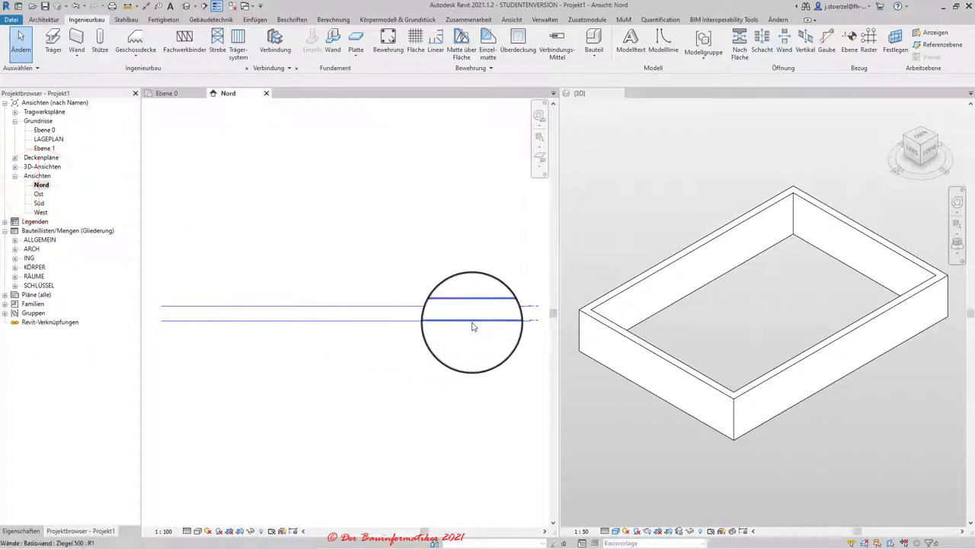
scroll(366, 339, "up", 4)
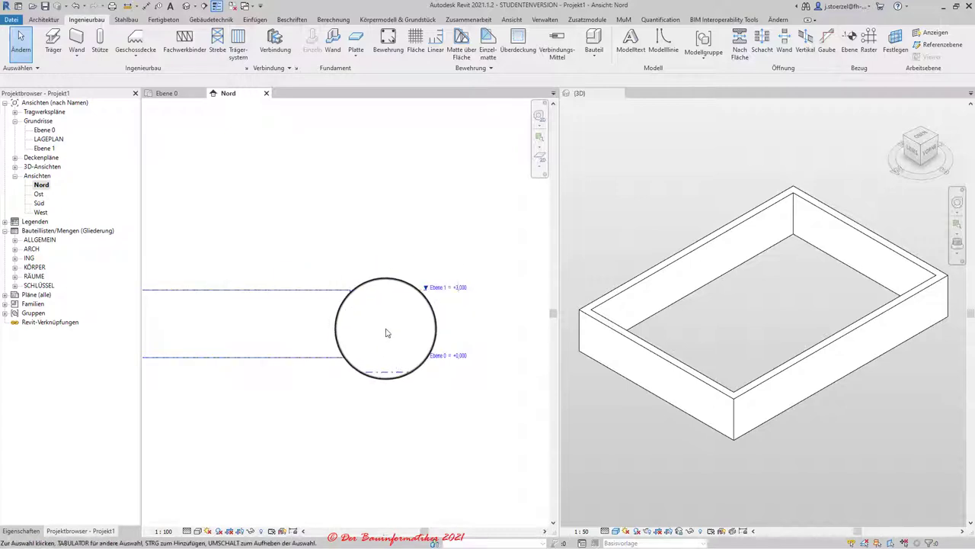
scroll(384, 331, "down", 2)
middle_click_drag(366, 331, 437, 341)
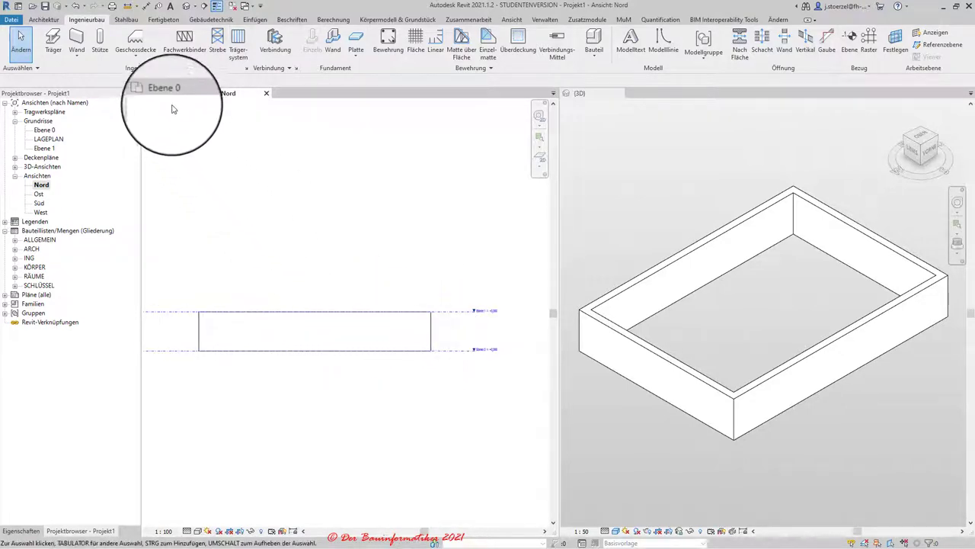
left_click(166, 93)
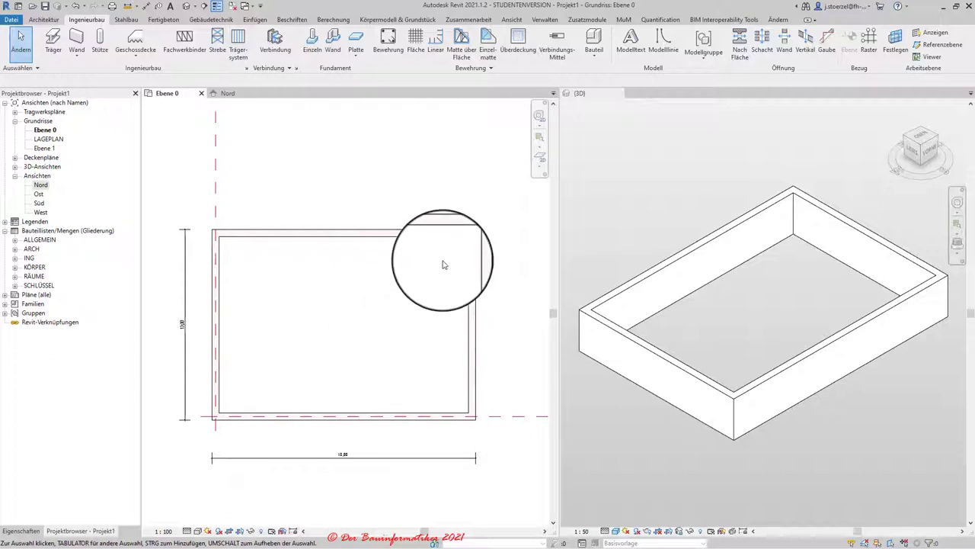
- Show the Architektur ribbon and list the Dach roof creation methods
left_click(36, 21)
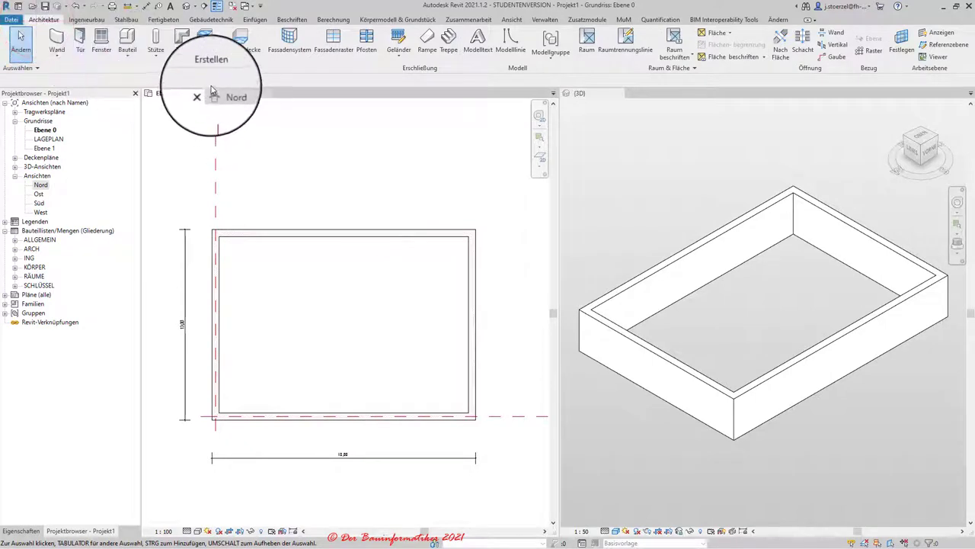
left_click(181, 60)
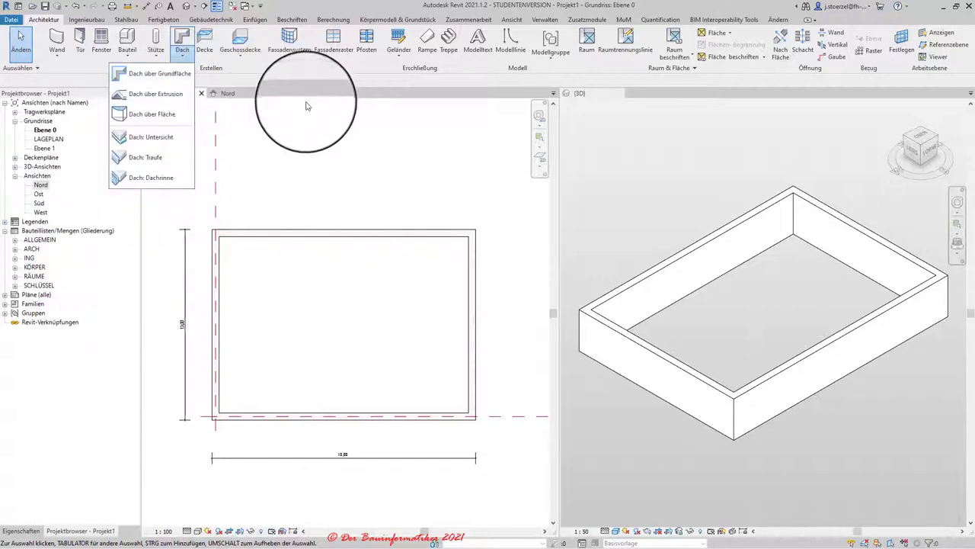
- Start a Dach über Grundfläche roof and accept placing it on Ebene 1
left_click(278, 145)
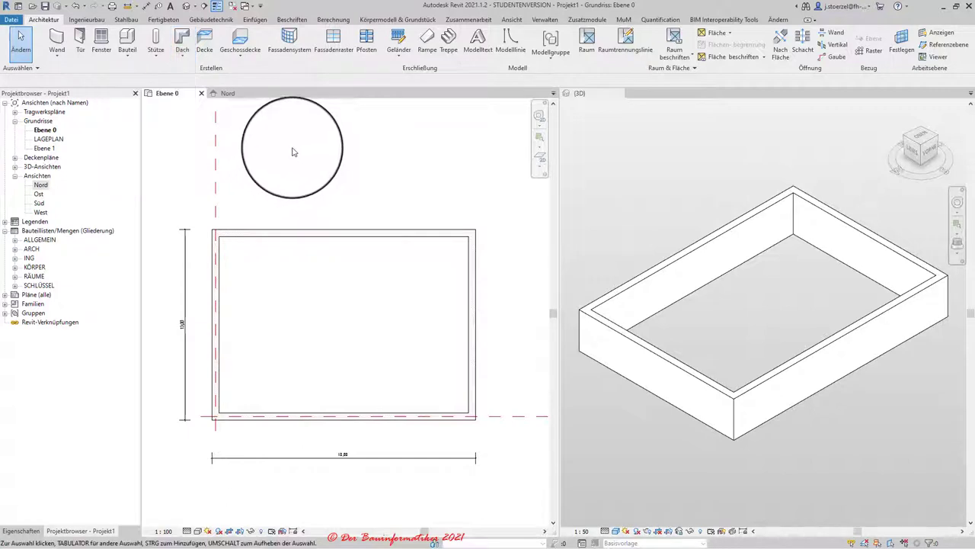
left_click(176, 46)
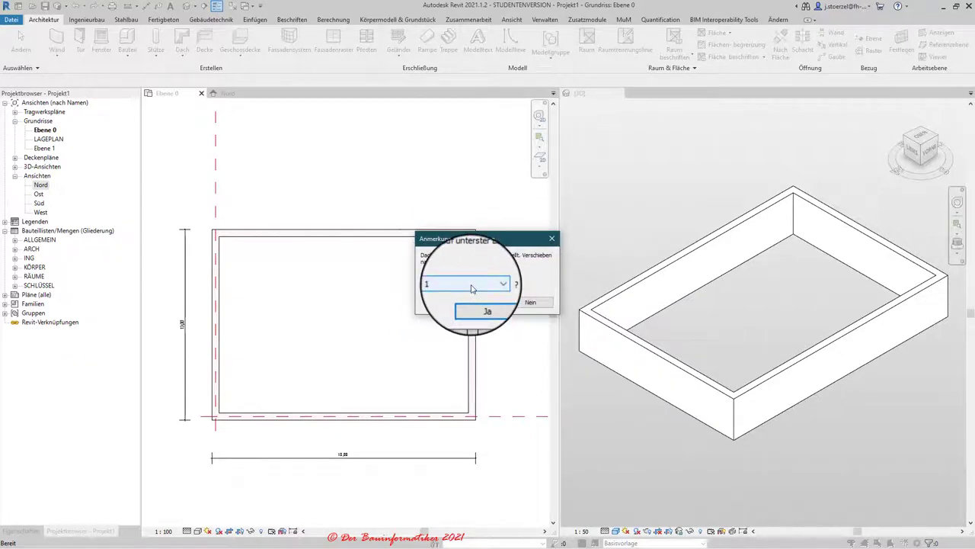
left_click(471, 305)
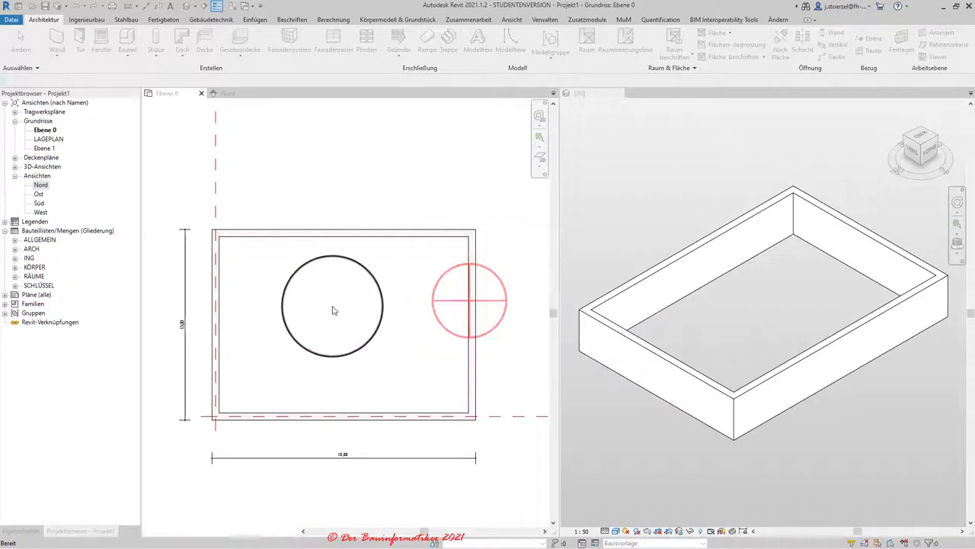
- Check the roof's Basisebene, keep type Ziegeldach 360, and open its type properties
left_click(31, 531)
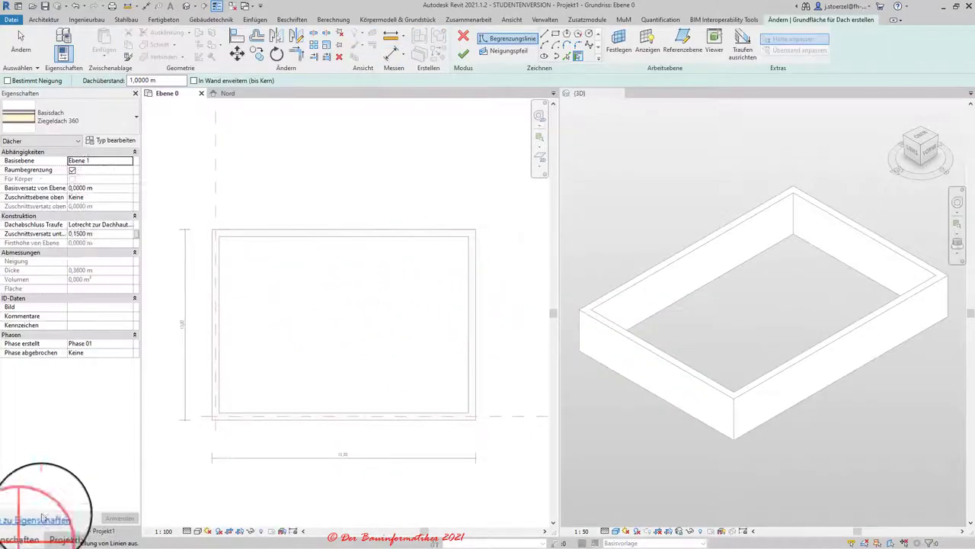
left_click(130, 164)
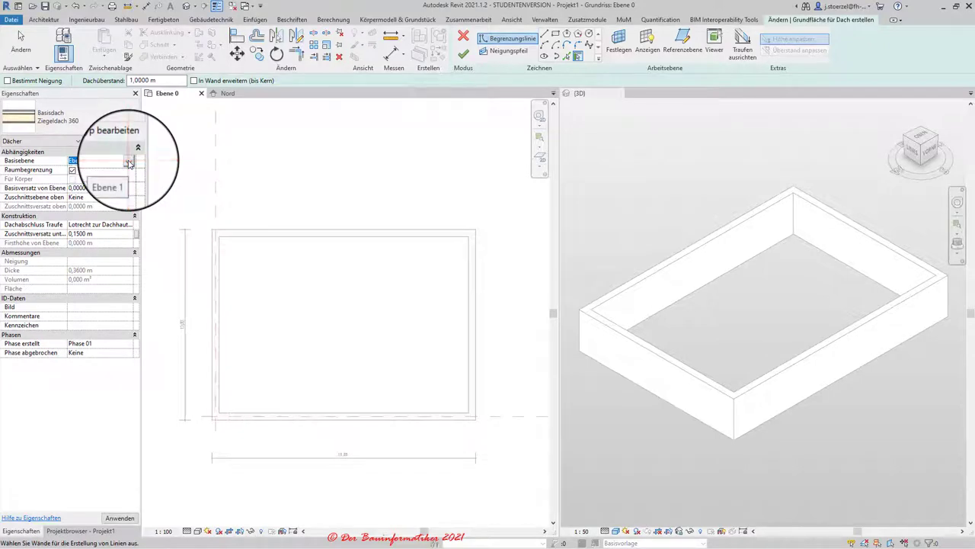
left_click(120, 125)
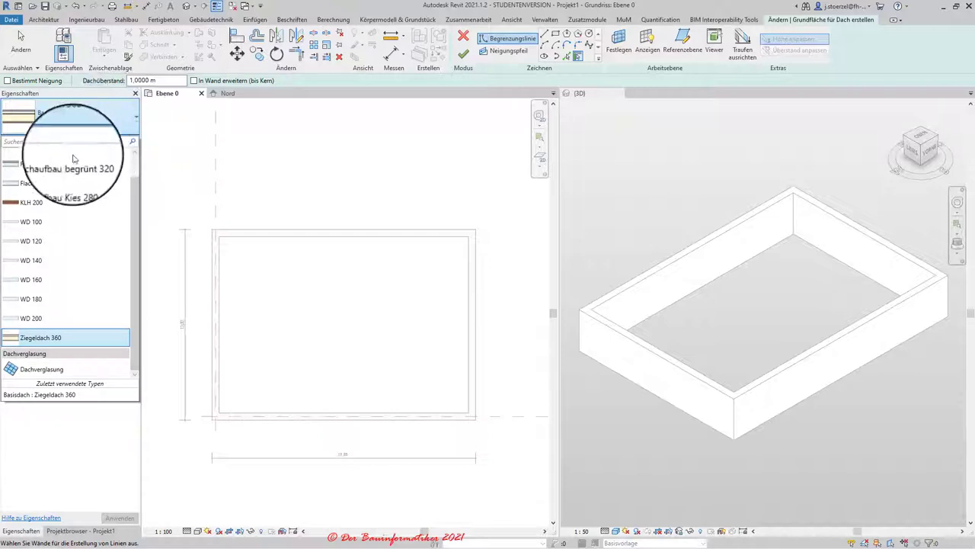
left_click(23, 343)
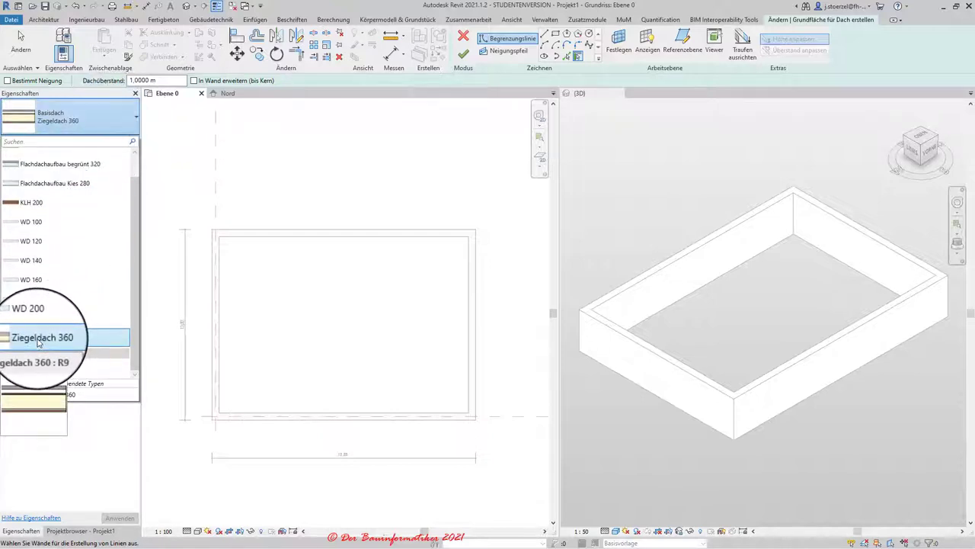
left_click(38, 343)
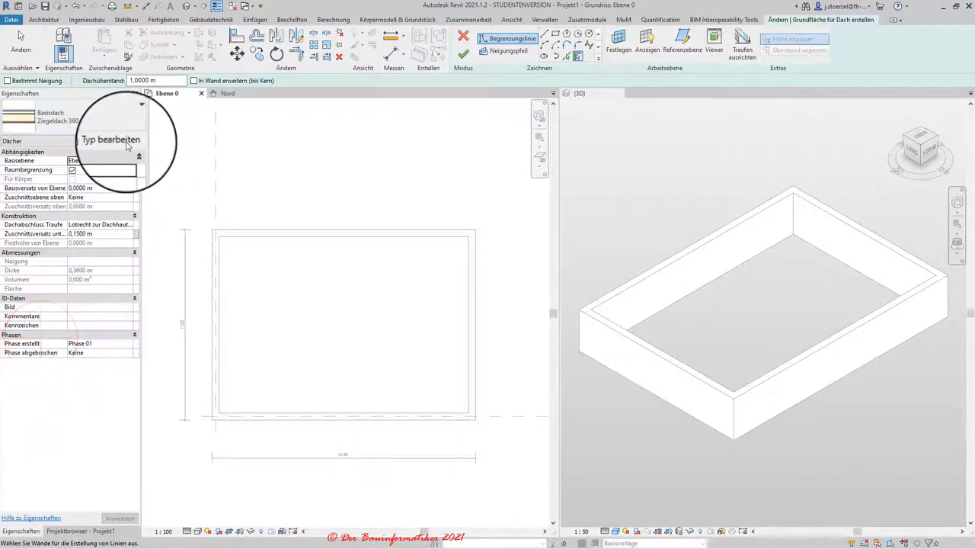
left_click(113, 140)
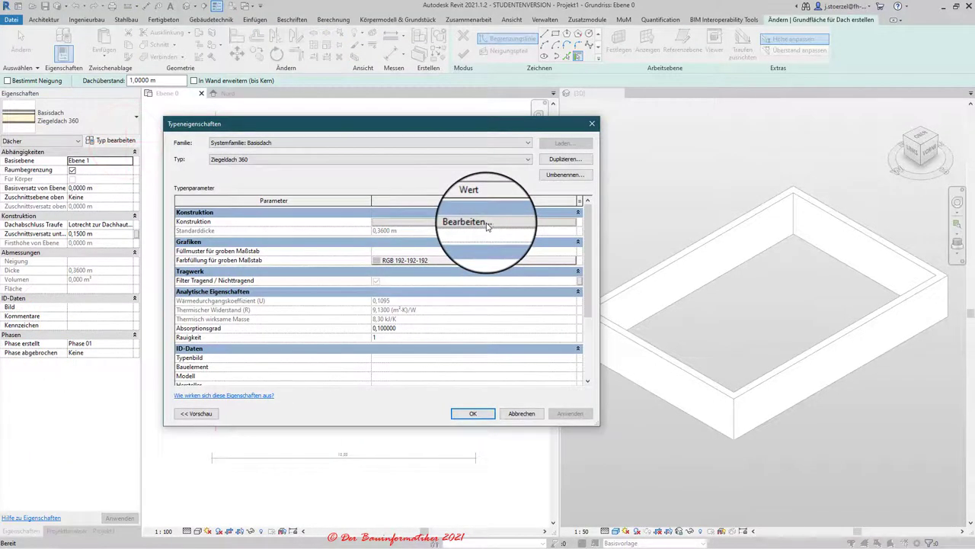
- Open the Ziegeldach 360 layer structure and display its section preview
left_click(488, 224)
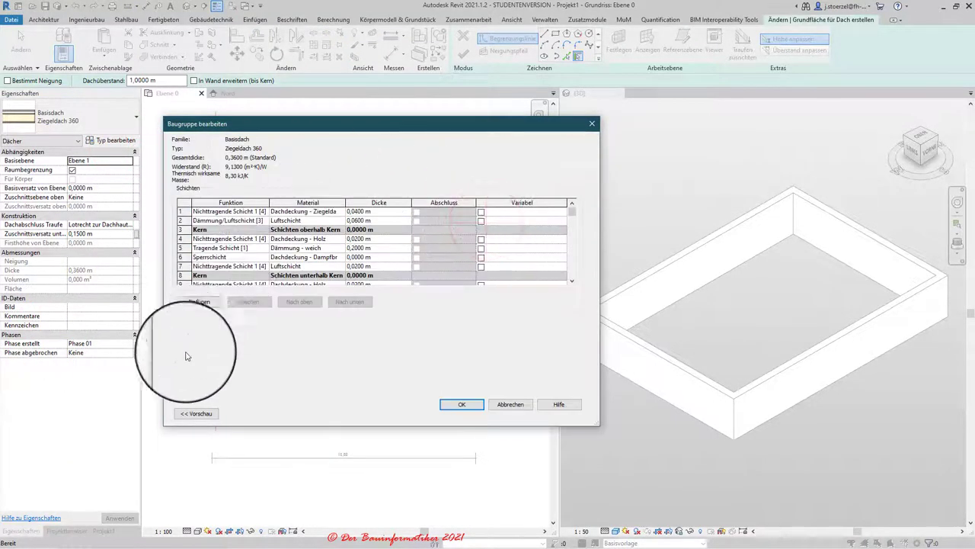
left_click(196, 413)
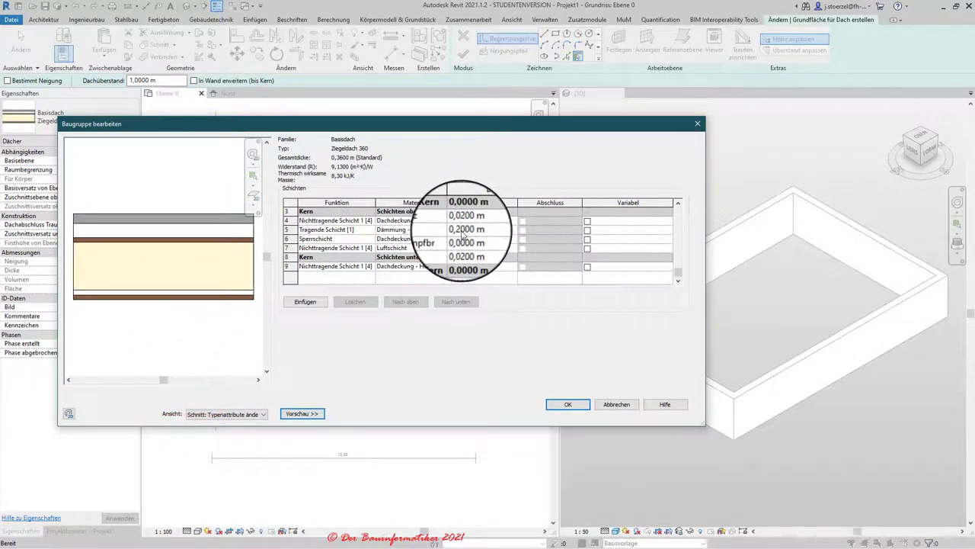
scroll(463, 234, "down", 1)
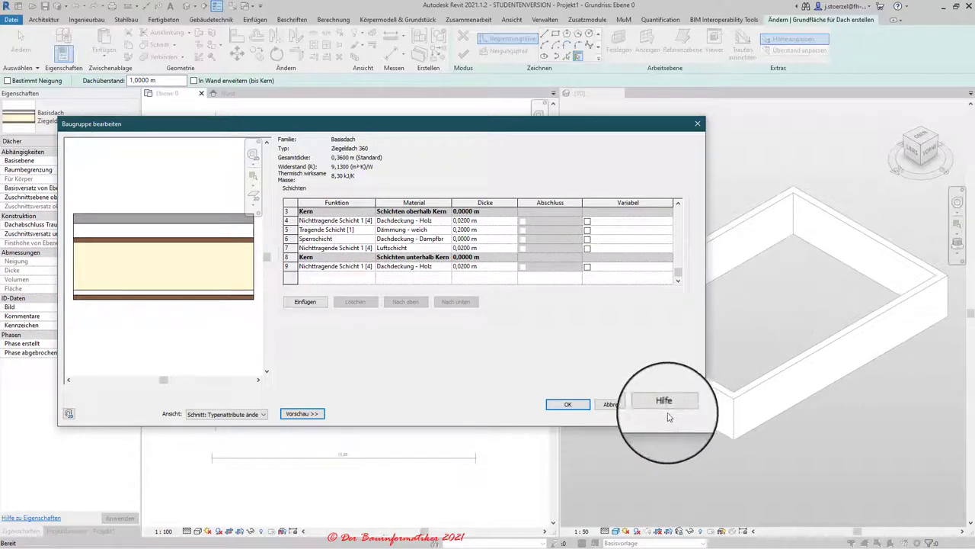
- Close the Baugruppe bearbeiten layer dialog with the layers unchanged
left_click(568, 404)
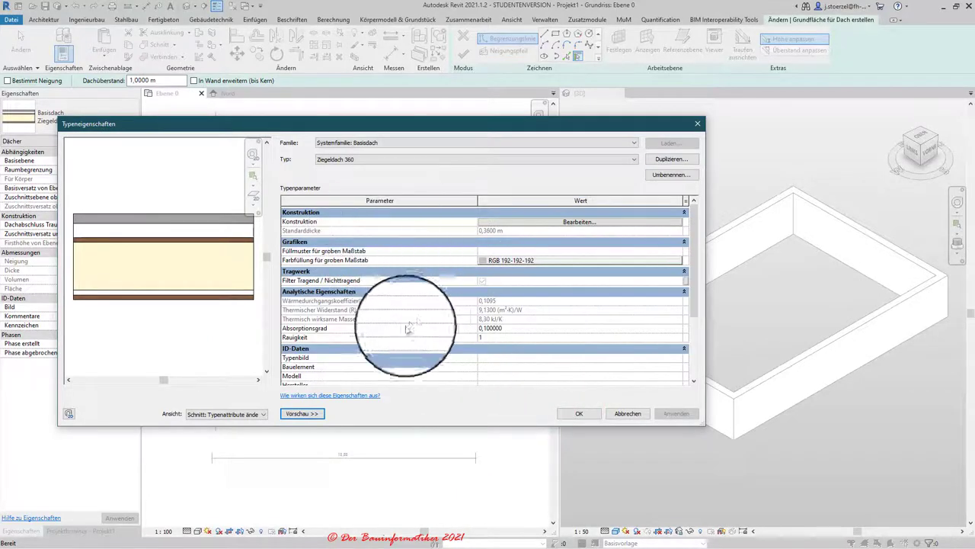
scroll(416, 331, "down", 3)
scroll(415, 330, "up", 3)
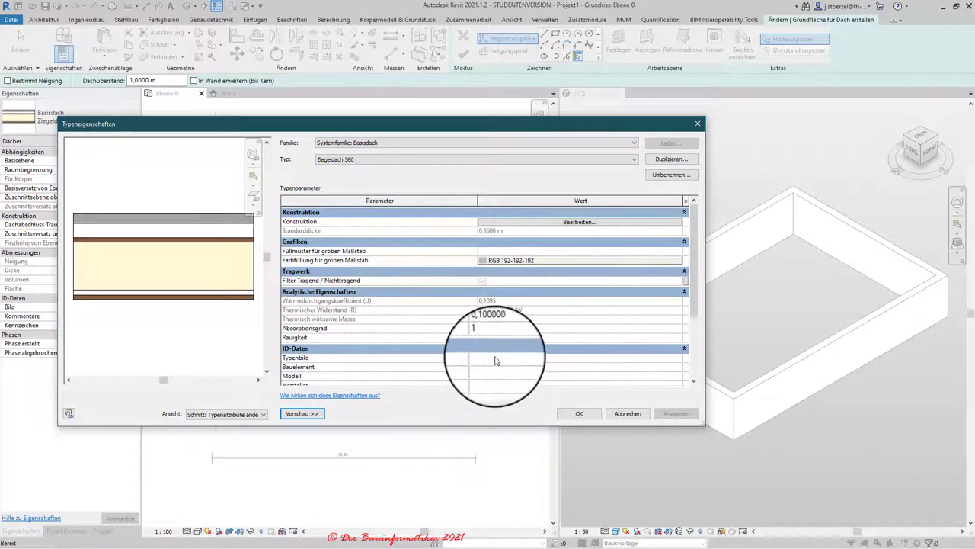
- Browse the coarse-scale fill pattern options, cancel without changes, and OK Typeneigenschaften
left_click(673, 250)
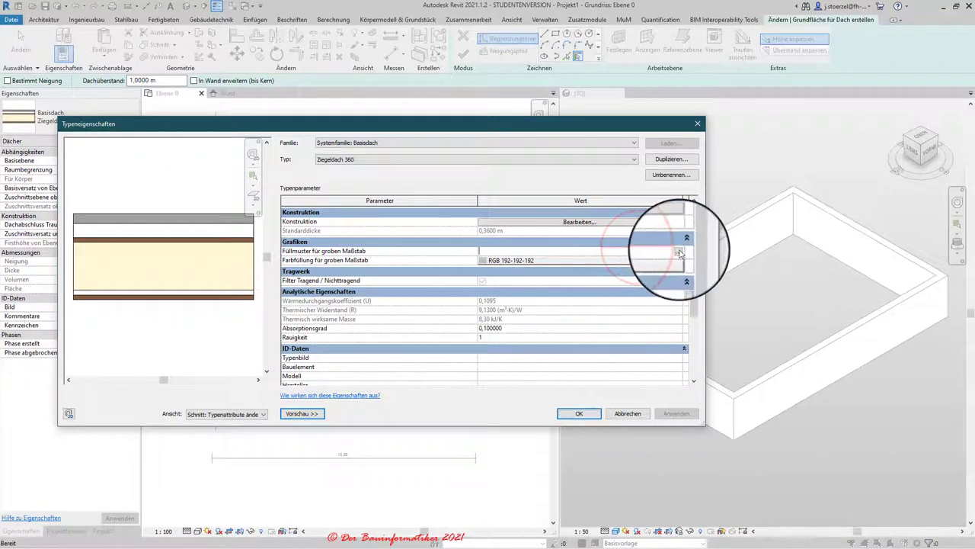
left_click(681, 252)
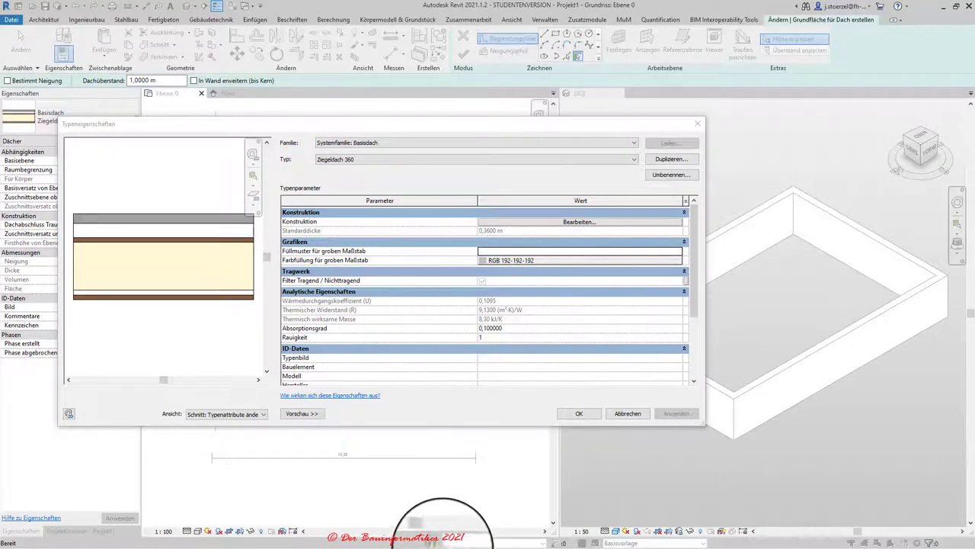
left_click(678, 250)
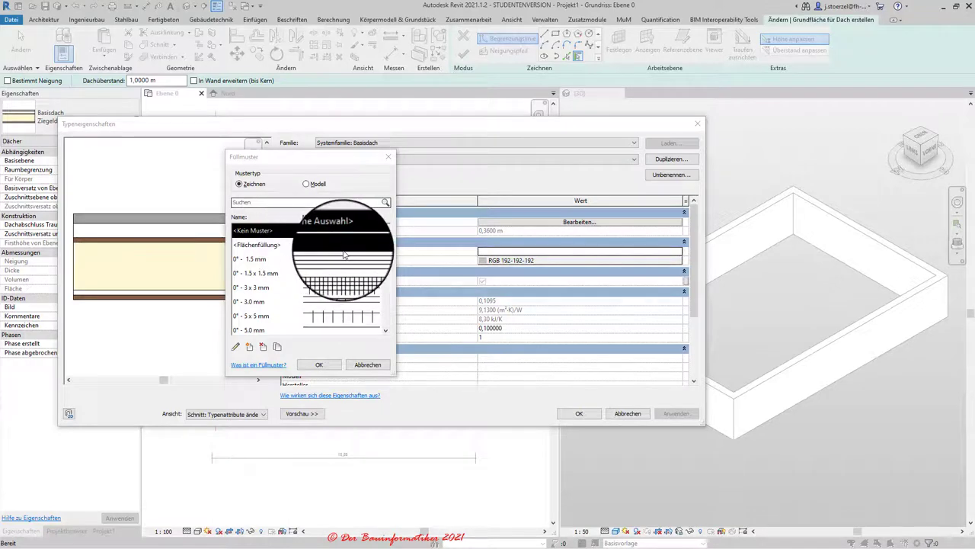
left_click_drag(385, 232, 387, 264)
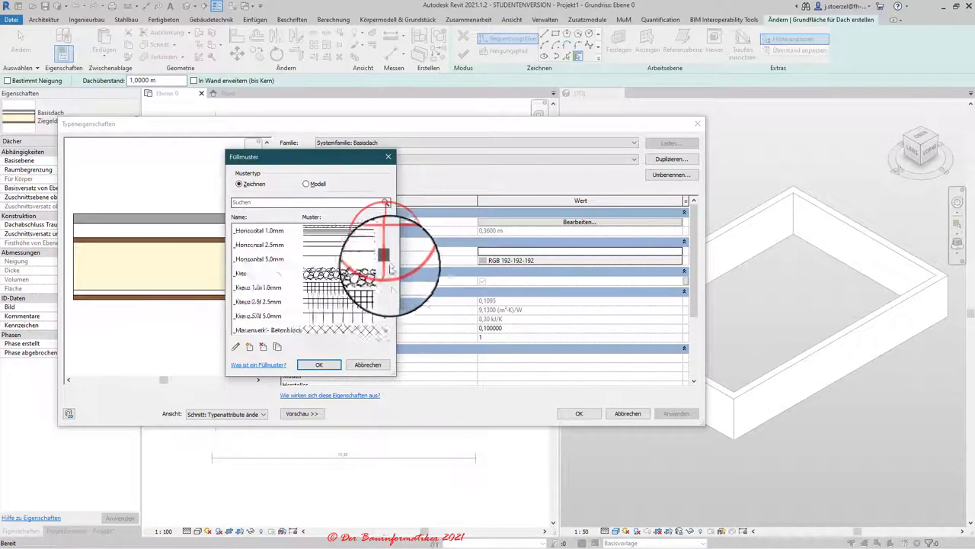
left_click(365, 364)
left_click(588, 416)
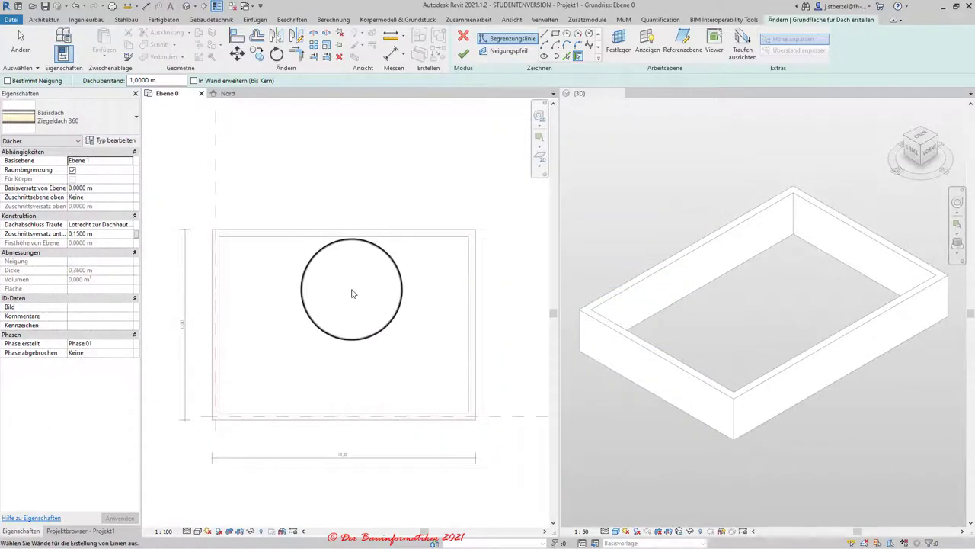
middle_click_drag(326, 190, 403, 169)
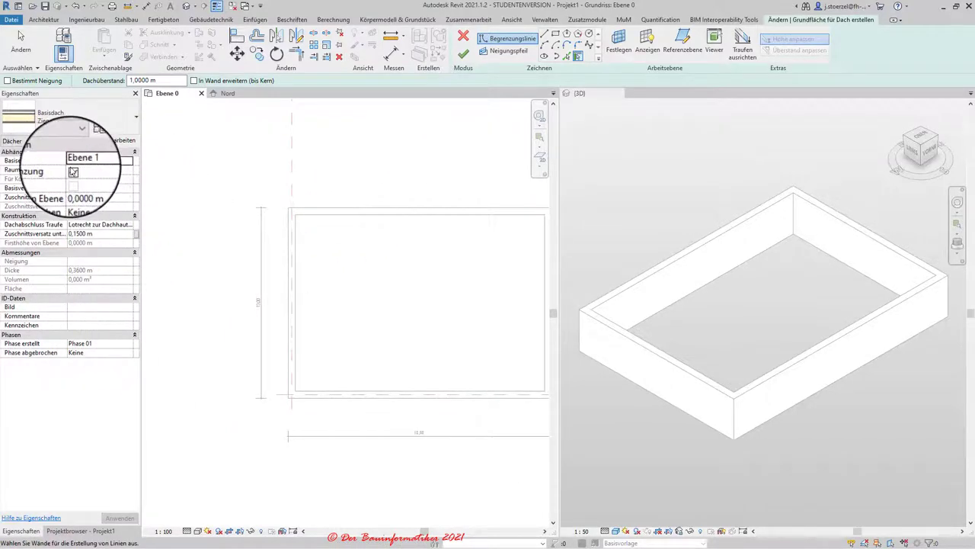
left_click(128, 200)
left_click(126, 206)
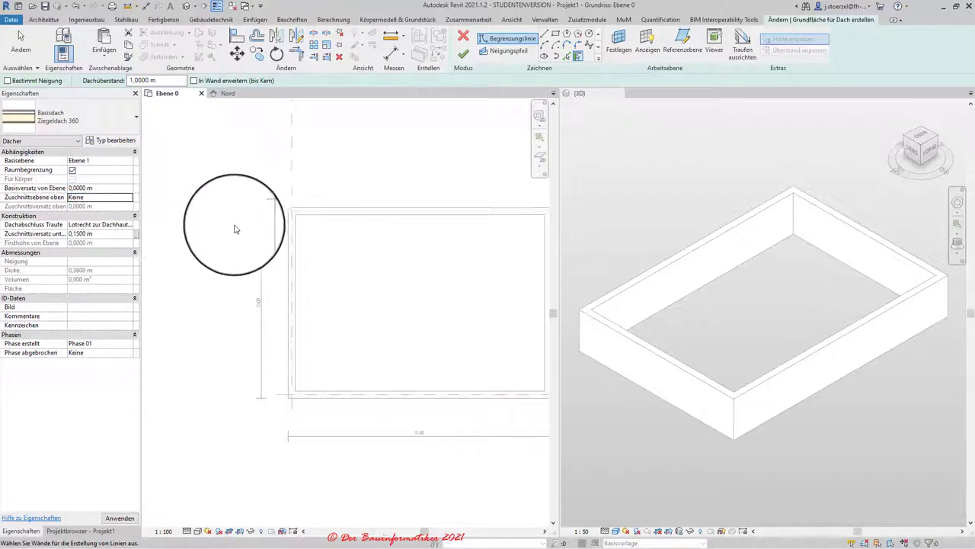
scroll(270, 221, "down", 1)
middle_click_drag(362, 261, 314, 265)
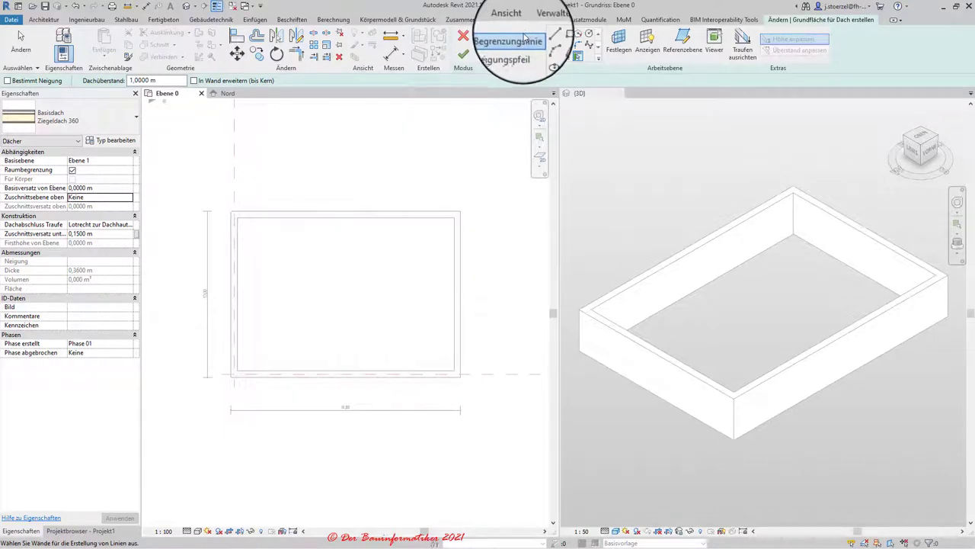
- Pick the top, right, bottom and left walls as roof boundaries, flipping the top line outward
middle_click_drag(446, 175, 464, 159)
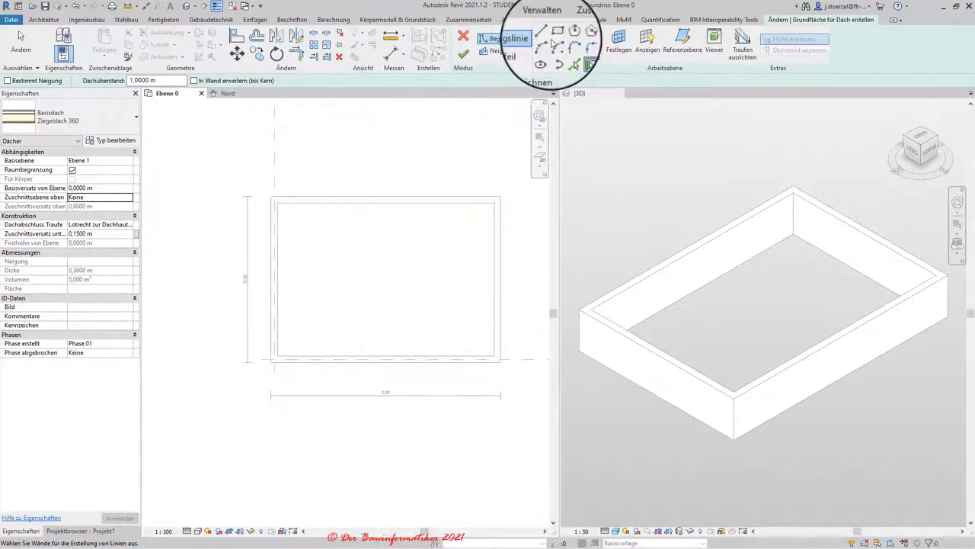
left_click(578, 55)
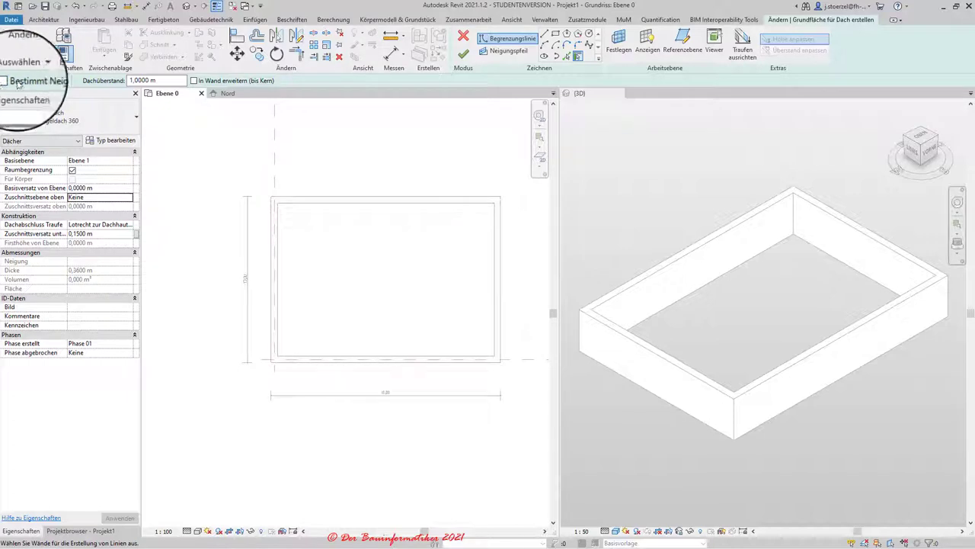
left_click(316, 199)
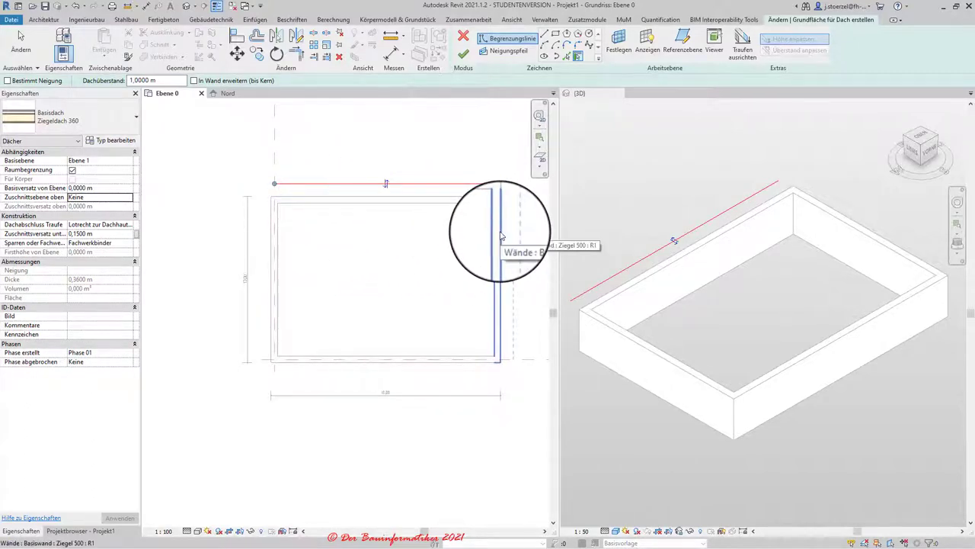
left_click(387, 184)
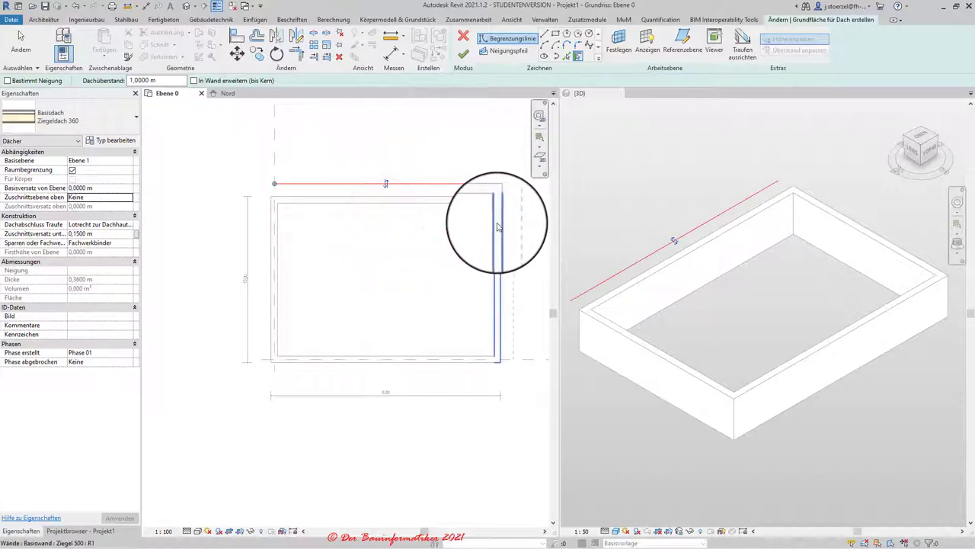
left_click(497, 227)
left_click(428, 369)
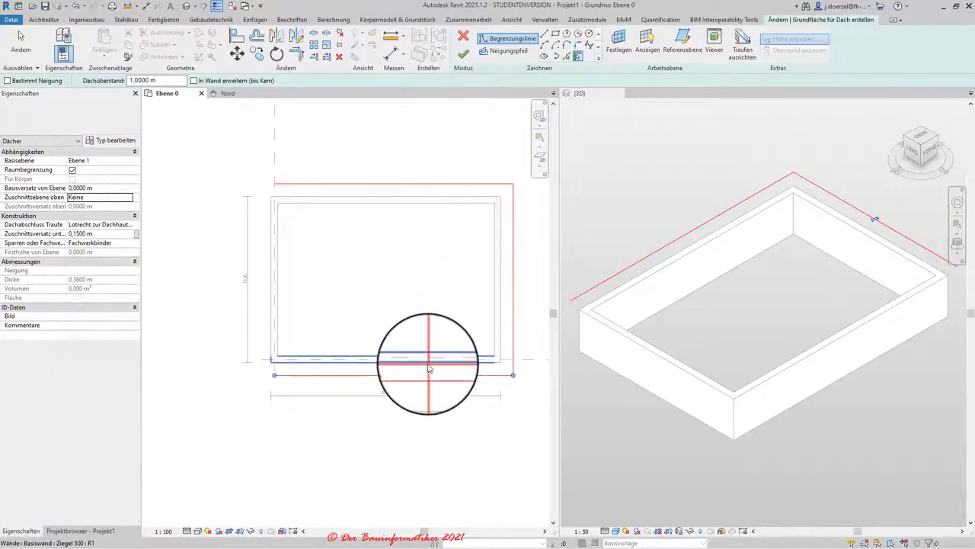
left_click(272, 323)
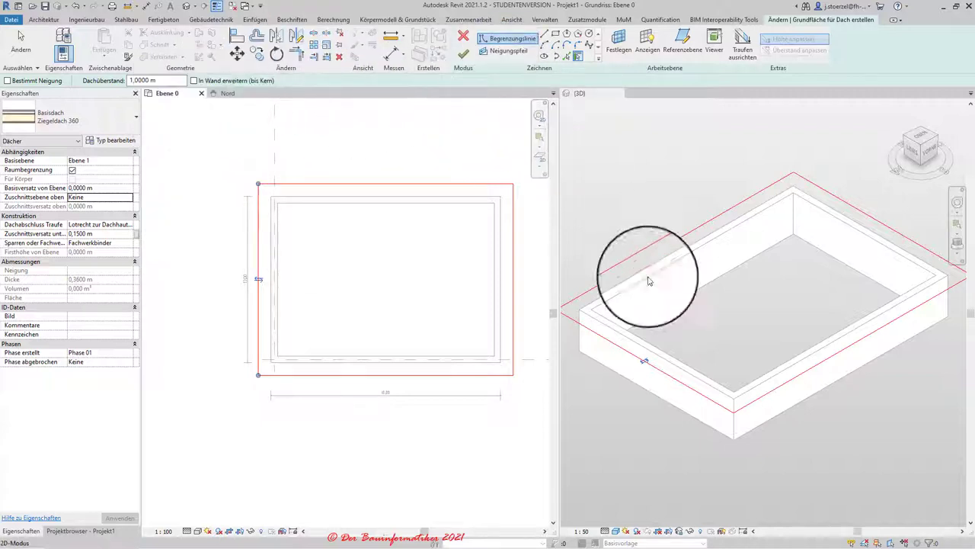
- Finish the roof sketch, dismiss the save reminder, and select and zoom to the roof in 3D
left_click(462, 59)
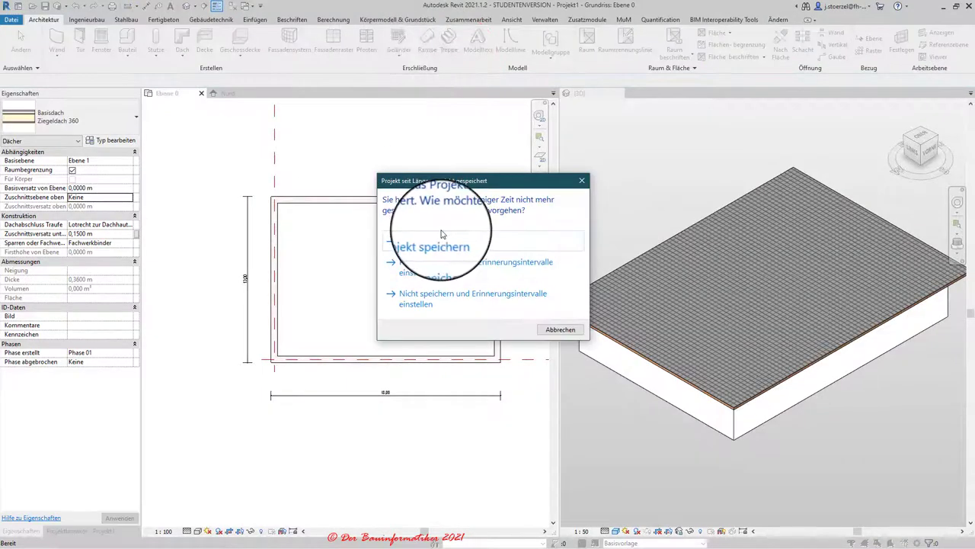
left_click(563, 330)
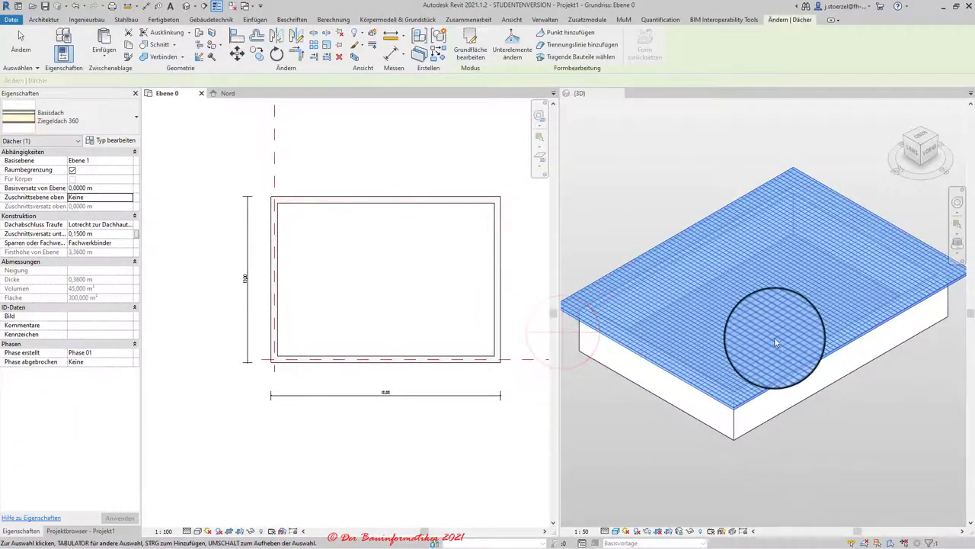
mouse_move(773, 343)
middle_mouse_down("shift")
mouse_move(774, 283)
mouse_move(760, 327)
middle_mouse_up("shift")
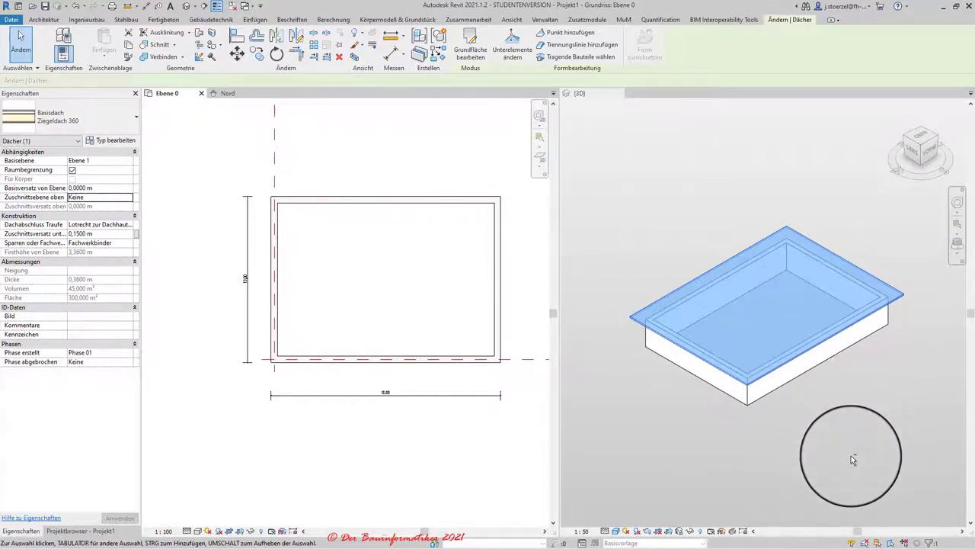
left_click(853, 460)
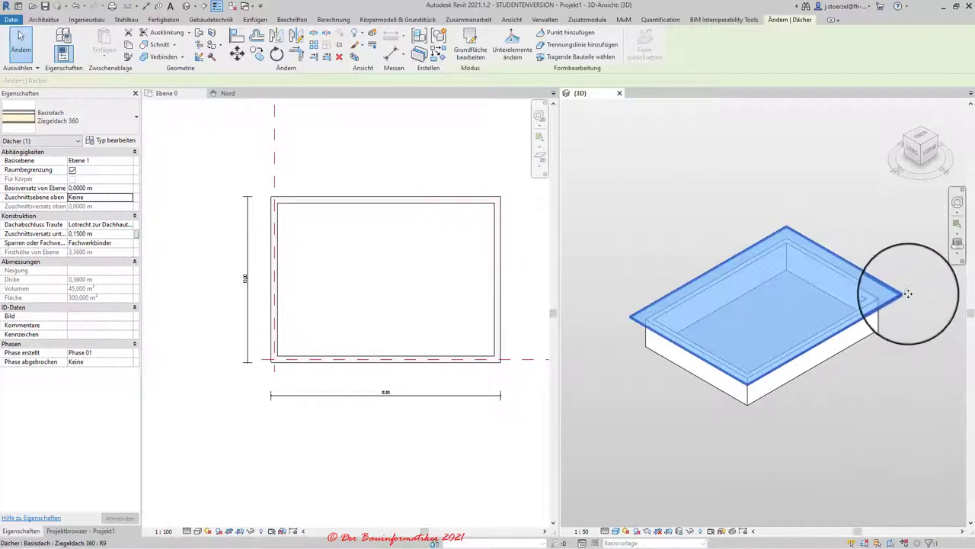
key("Escape")
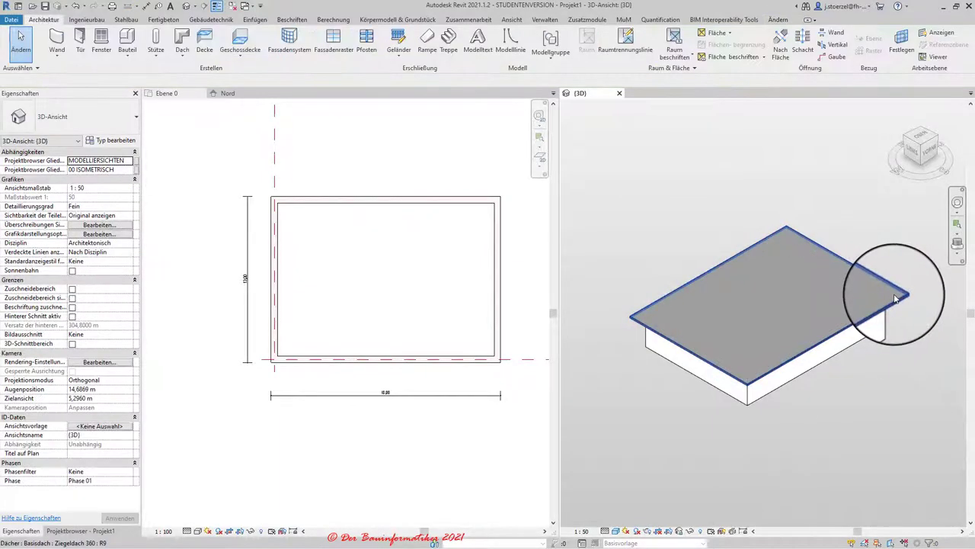
left_click(897, 299)
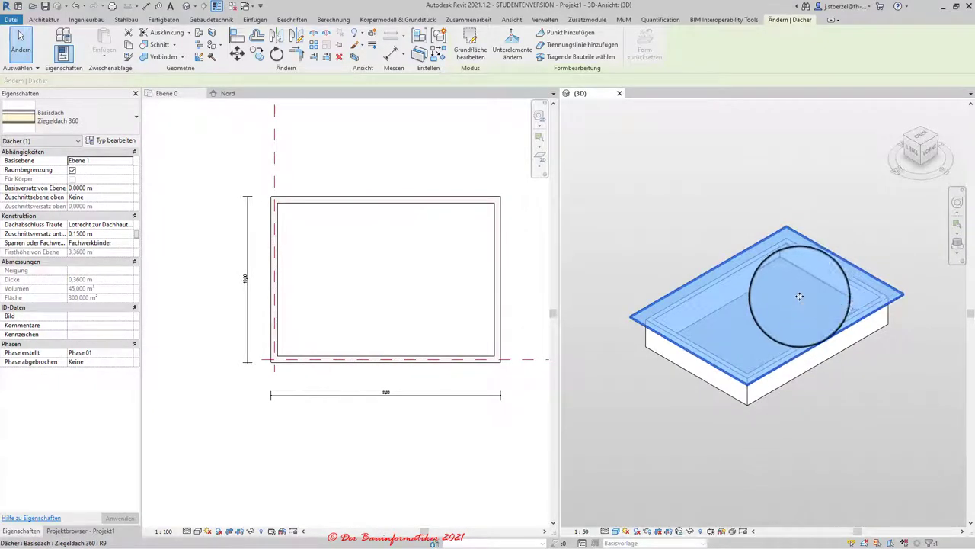
scroll(776, 292, "up", 2)
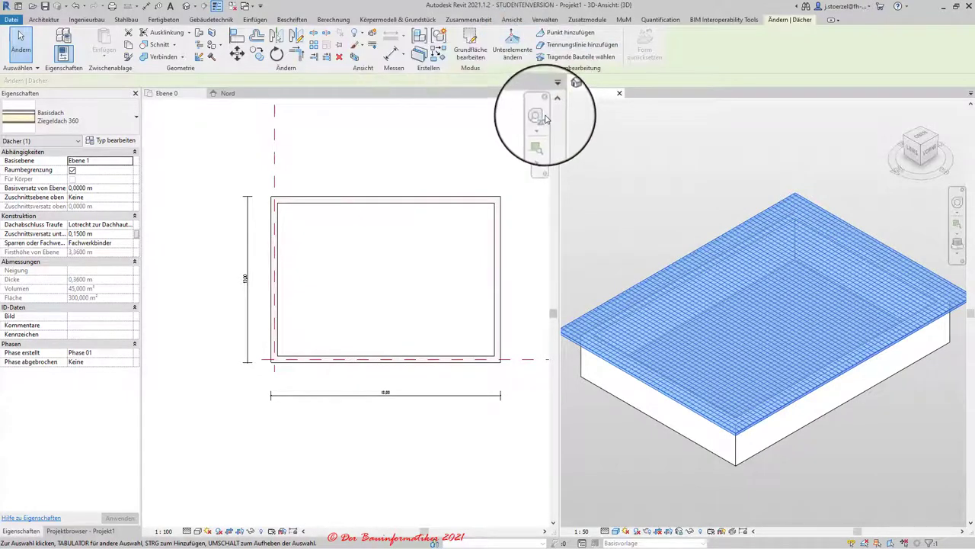
- Lower the roof's front edge by 1 m with Unterelemente ändern, then orbit to inspect it
left_click(513, 43)
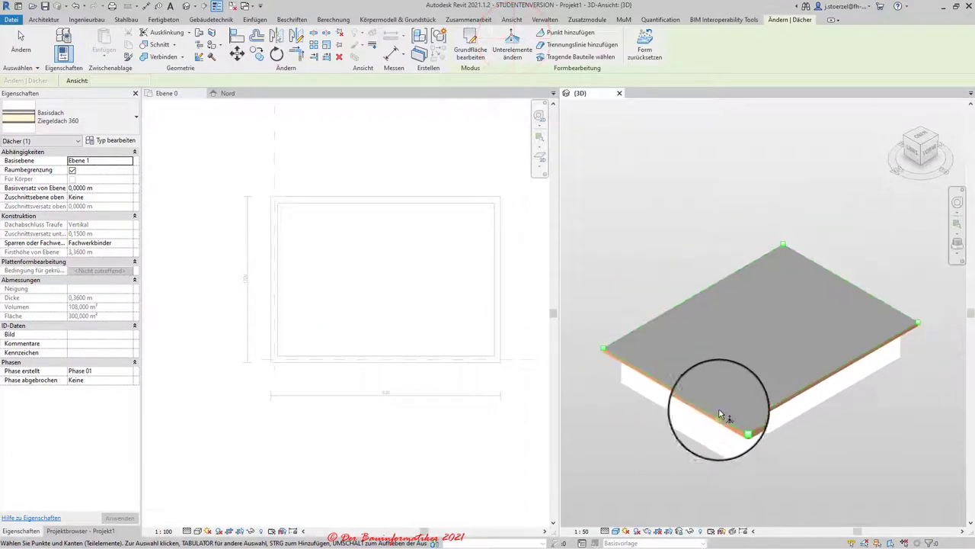
left_click(673, 320)
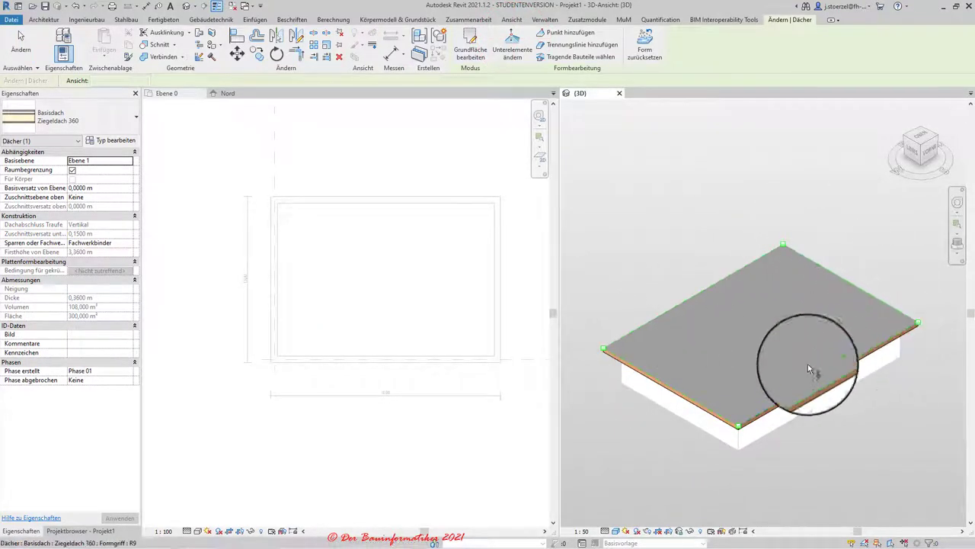
scroll(801, 426, "up", 2)
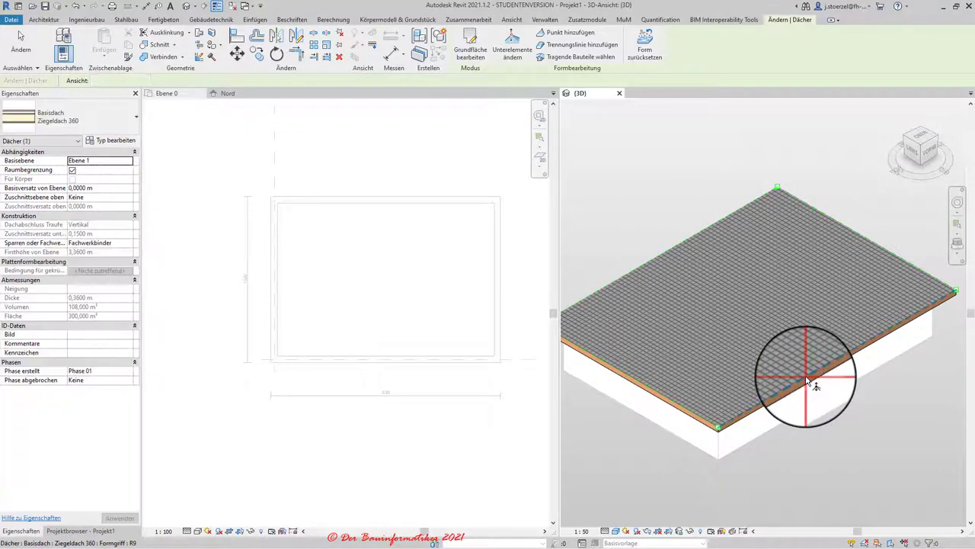
left_click(806, 379)
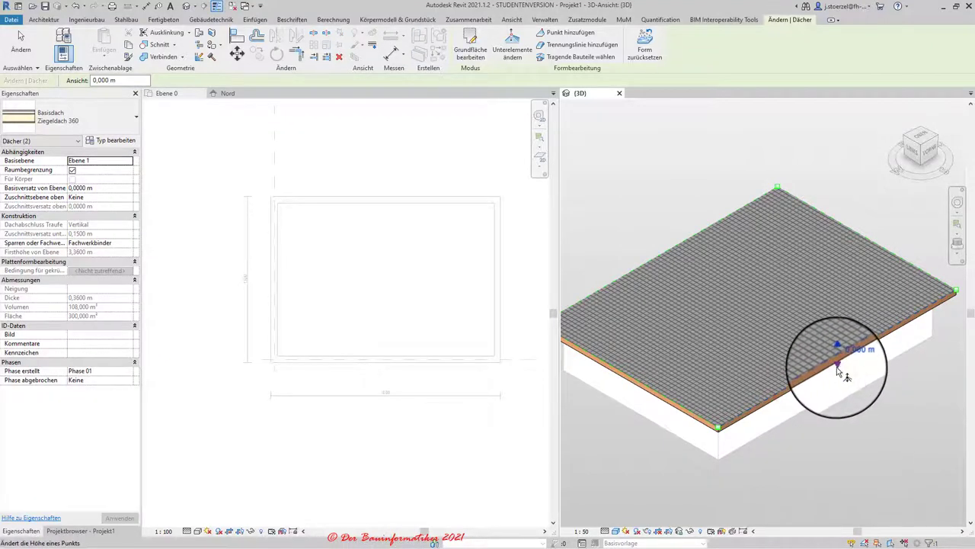
left_click(840, 373)
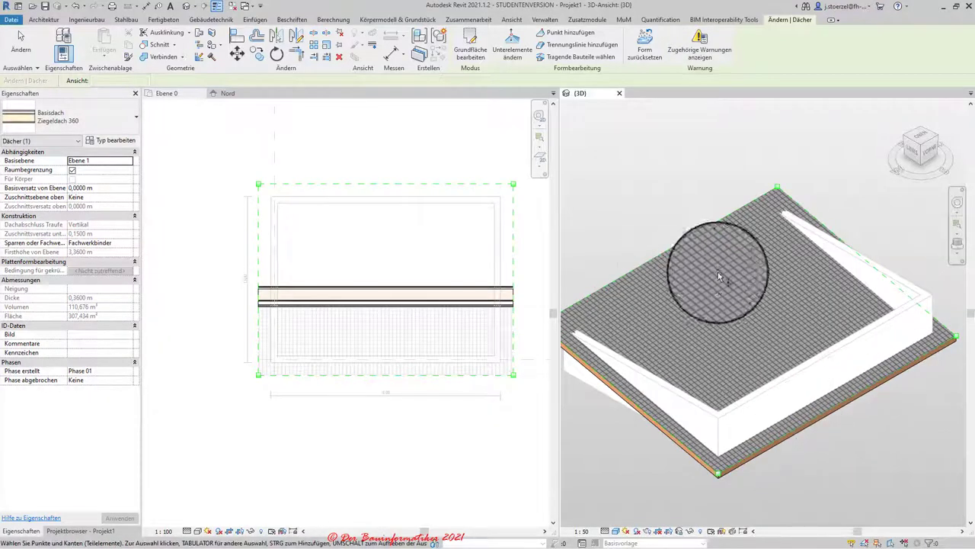
left_click(842, 410)
type("1")
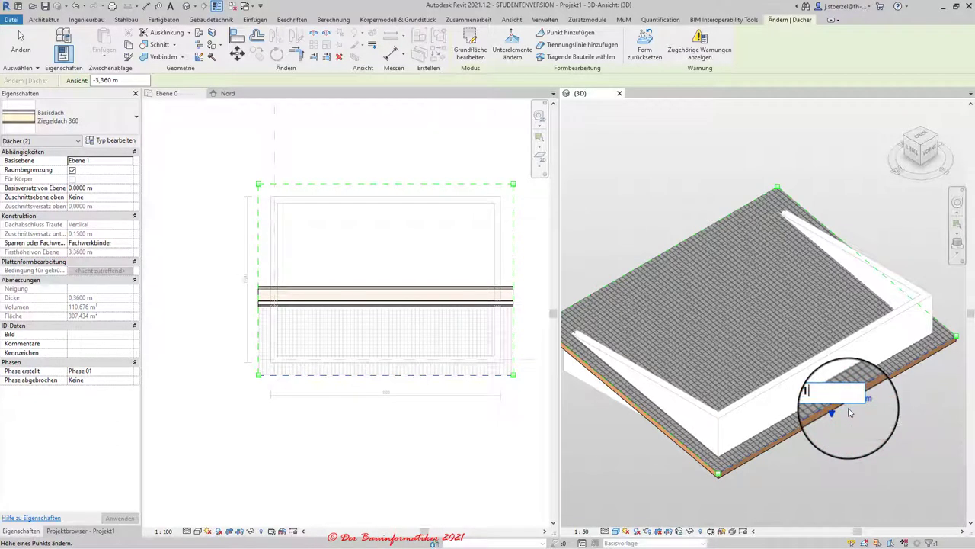
key("Return")
left_click(815, 484)
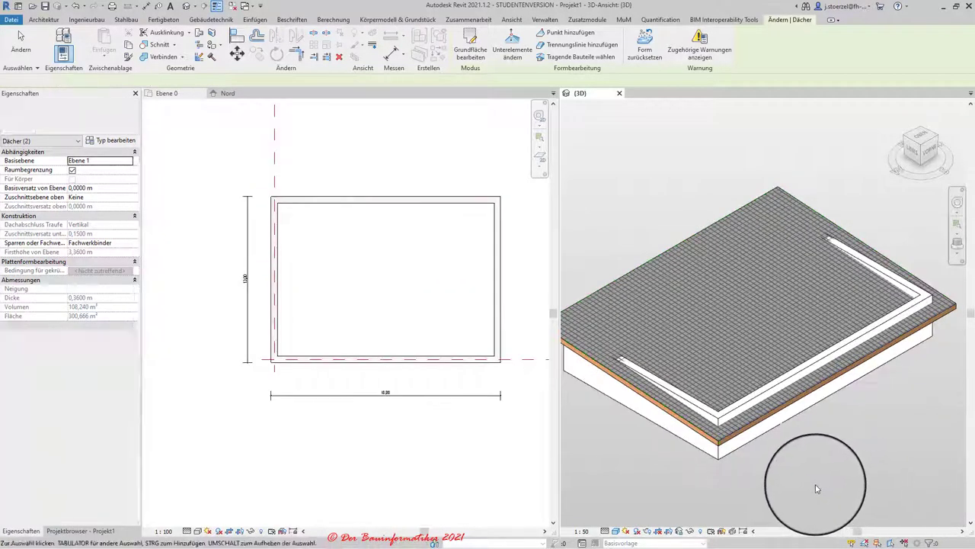
mouse_move(773, 514)
middle_mouse_down("shift")
mouse_move(861, 452)
mouse_move(862, 470)
mouse_move(793, 502)
mouse_move(783, 489)
middle_mouse_up("shift")
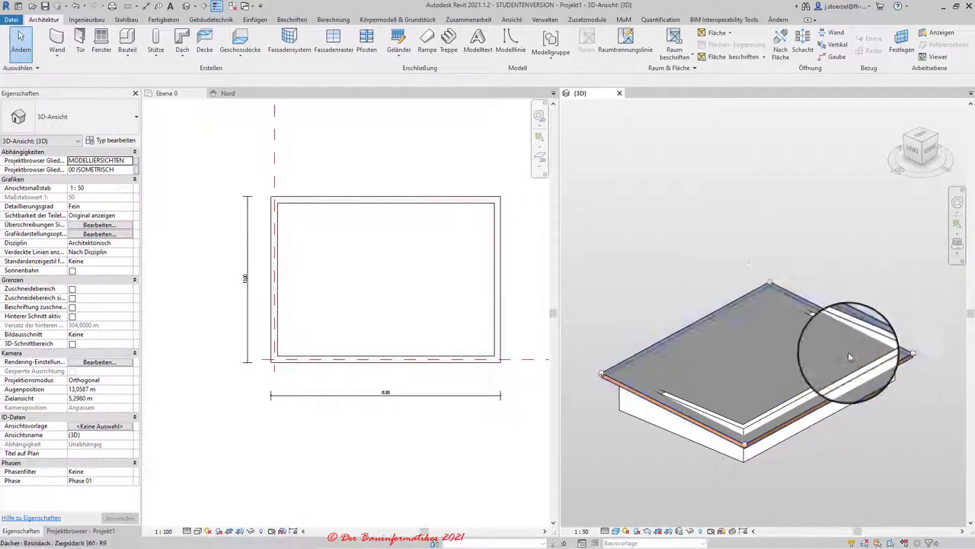
- Raise the roof's back corner by 1 m with Unterelemente ändern, then orbit and reselect the roof
left_click(769, 283)
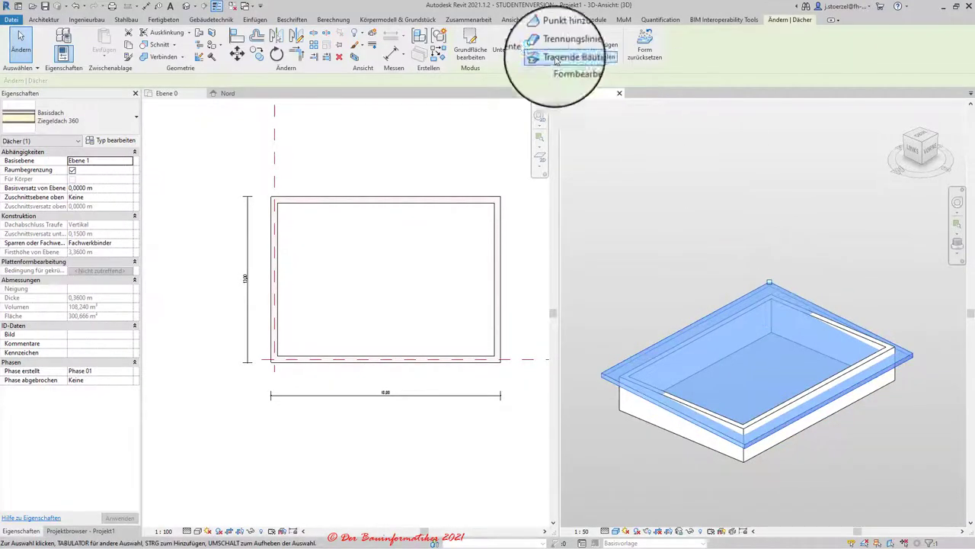
left_click(512, 47)
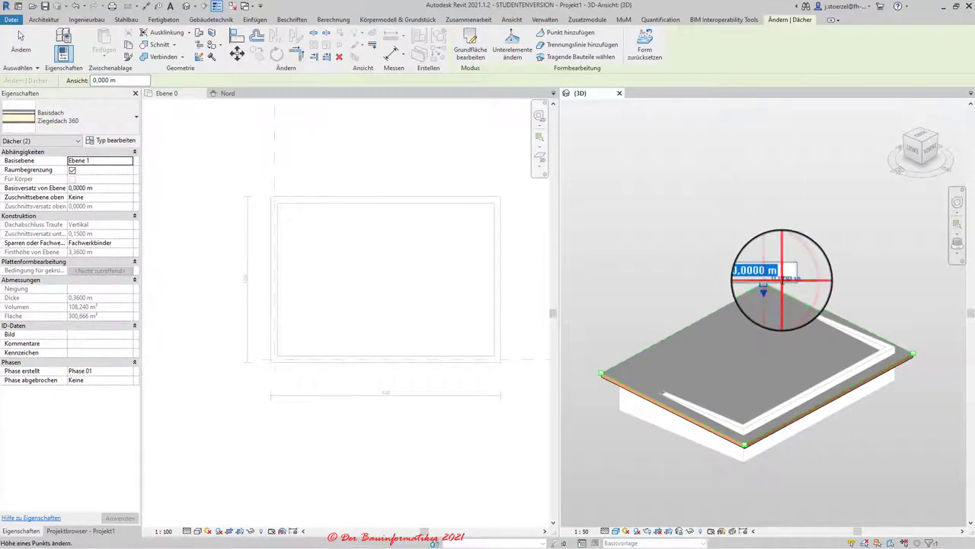
type("1")
key("Return")
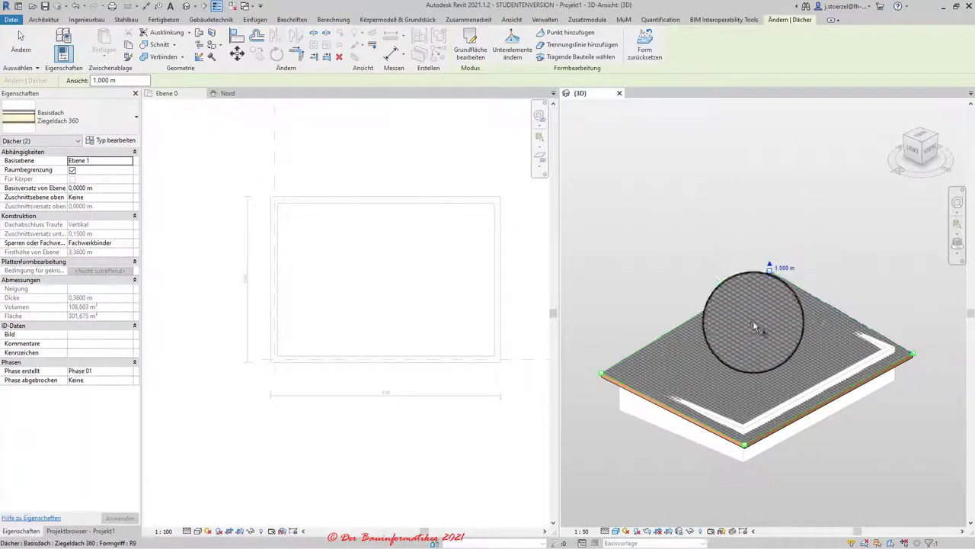
left_click(795, 473)
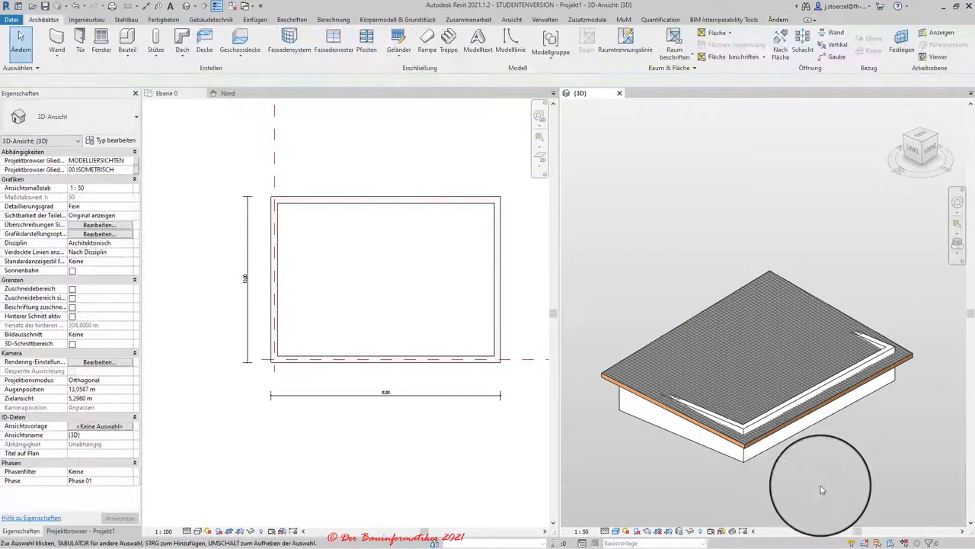
mouse_move(842, 472)
middle_mouse_down("shift")
mouse_move(738, 454)
mouse_move(867, 447)
mouse_move(780, 472)
mouse_move(800, 516)
mouse_move(768, 360)
mouse_move(795, 462)
middle_mouse_up("shift")
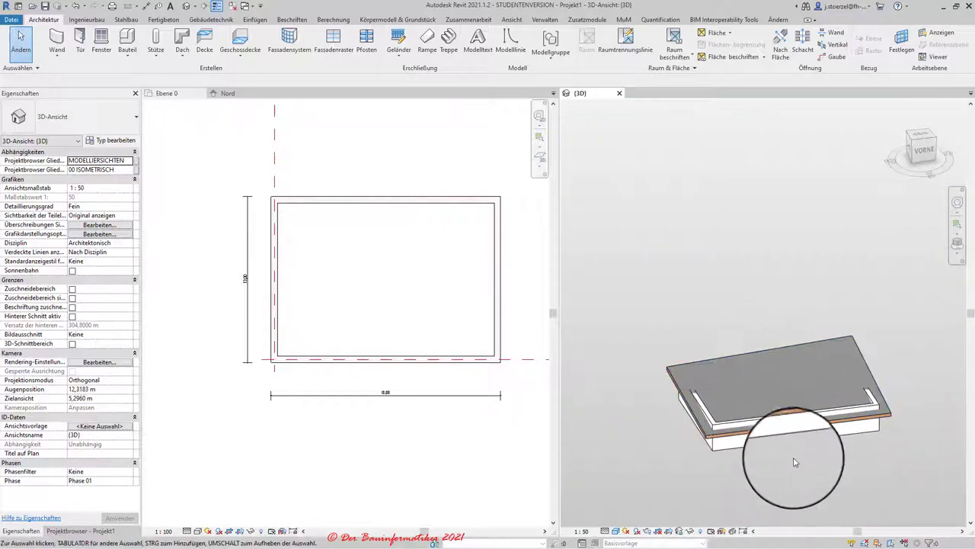
left_click(800, 359)
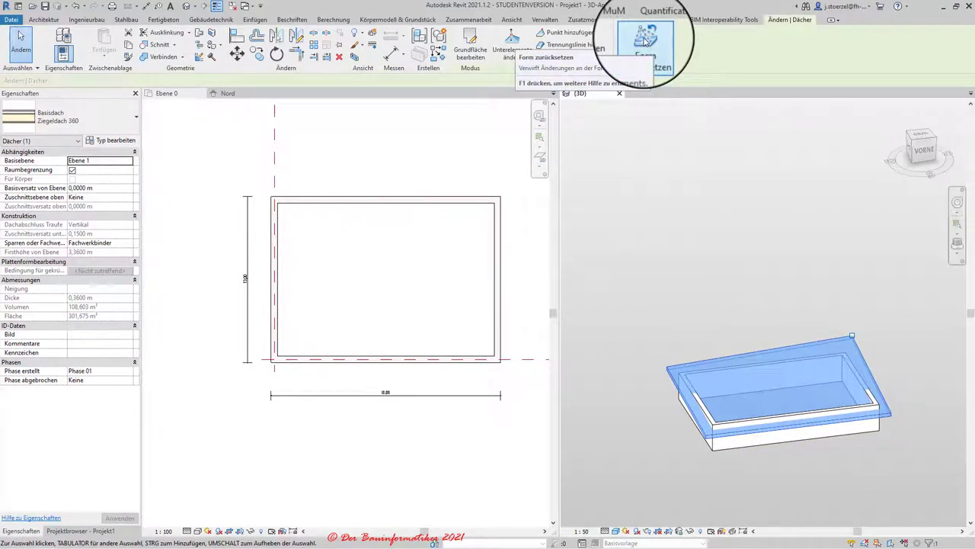
- Reset the roof to its original flat shape and reframe the view
left_click(645, 41)
scroll(781, 366, "up", 2)
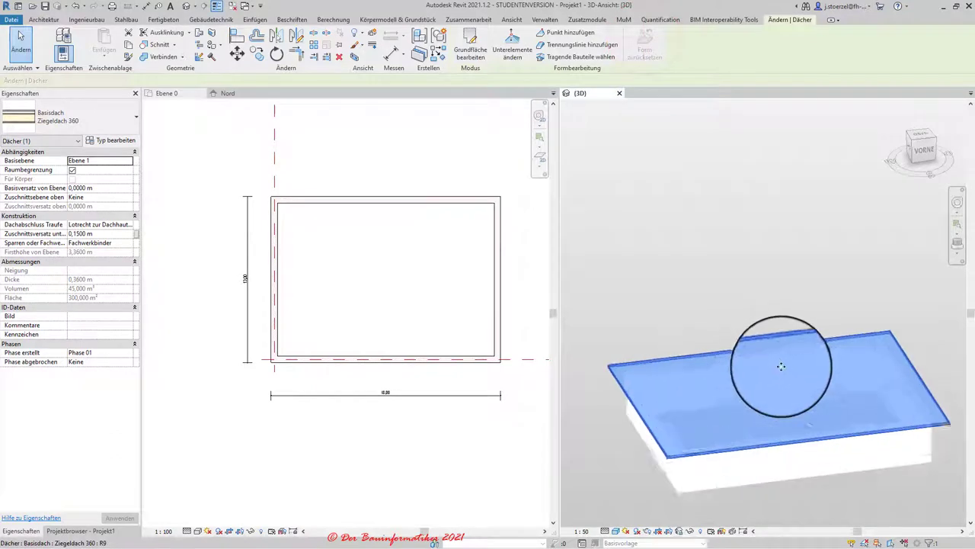
scroll(781, 367, "up", 3)
scroll(781, 367, "down", 3)
scroll(789, 345, "up", 1)
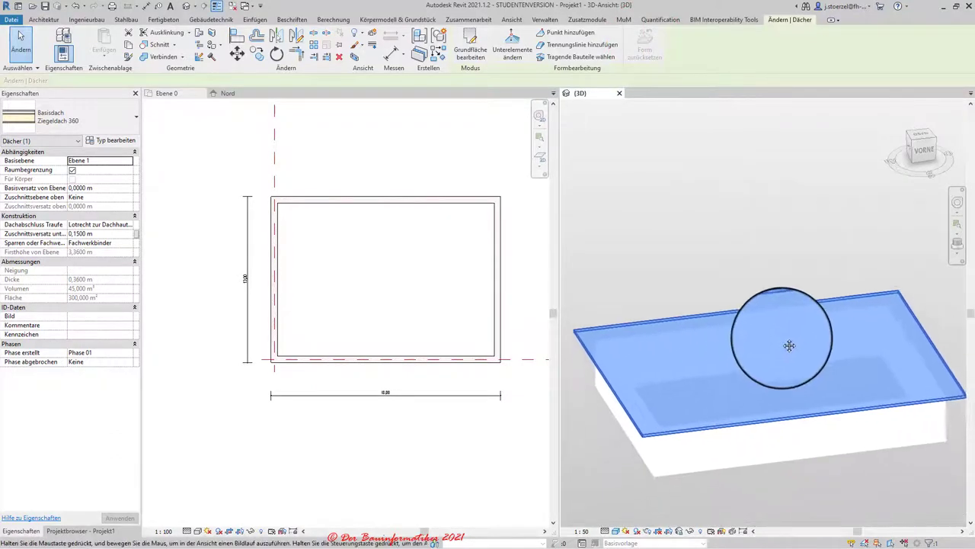
middle_click_drag(789, 345, 785, 339)
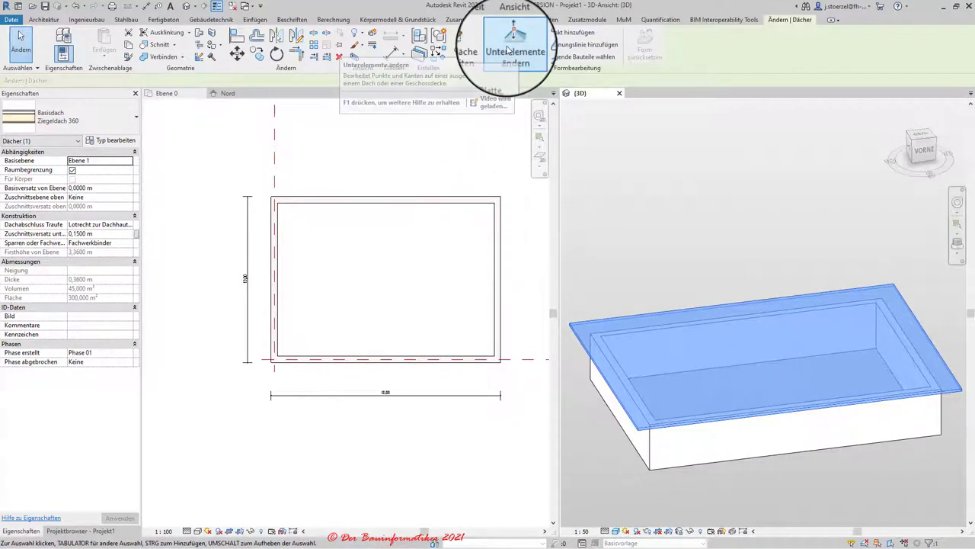
- Add a point at the roof's centre from the top view and set its height to -1 m
left_click(923, 136)
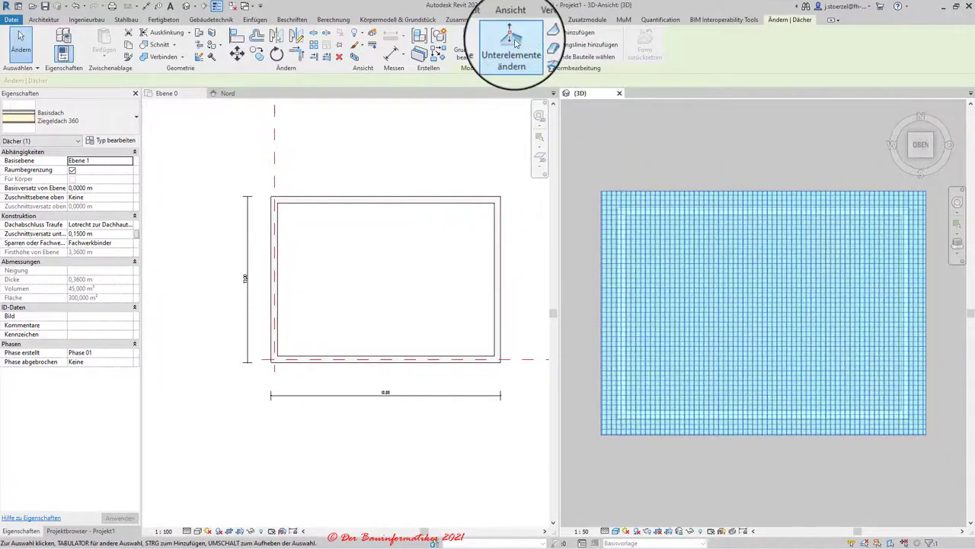
left_click(513, 46)
left_click(565, 32)
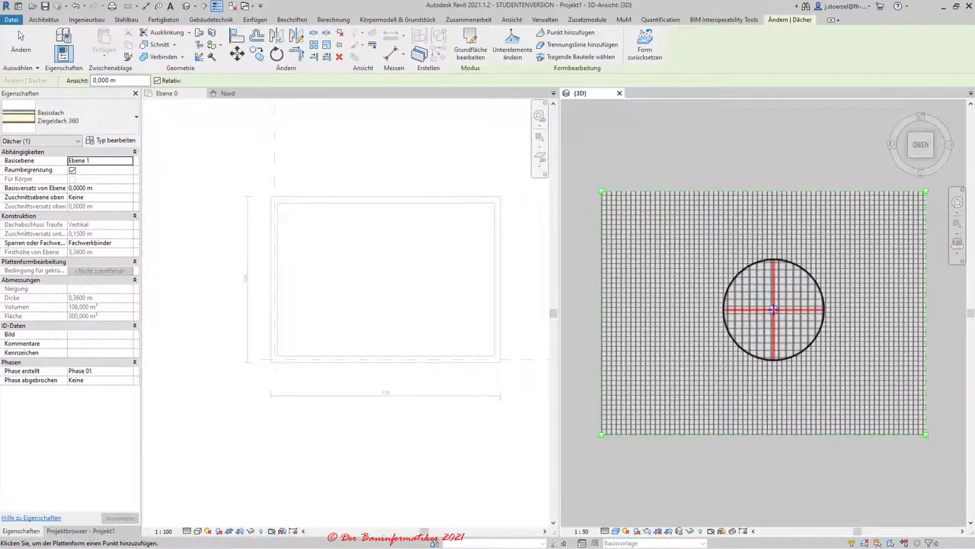
left_click(773, 309)
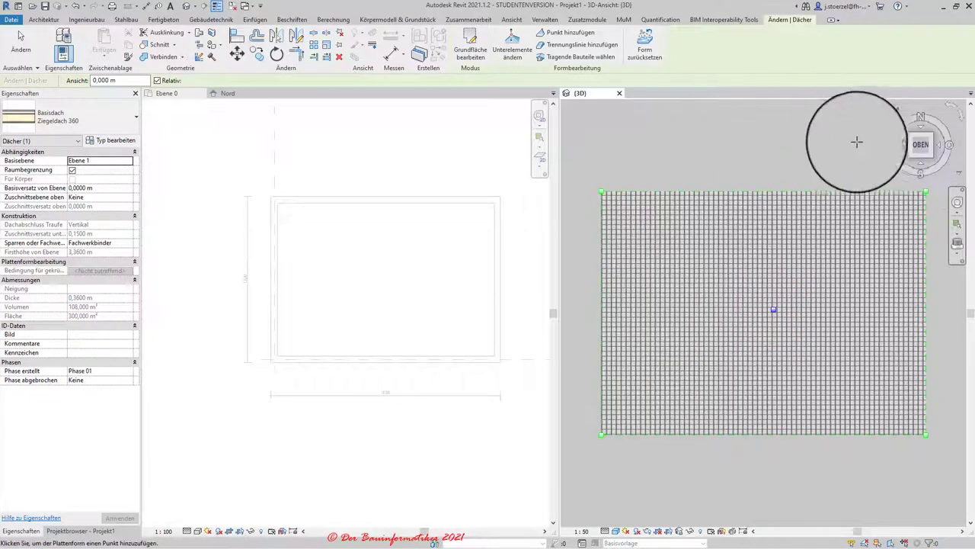
left_click(913, 160)
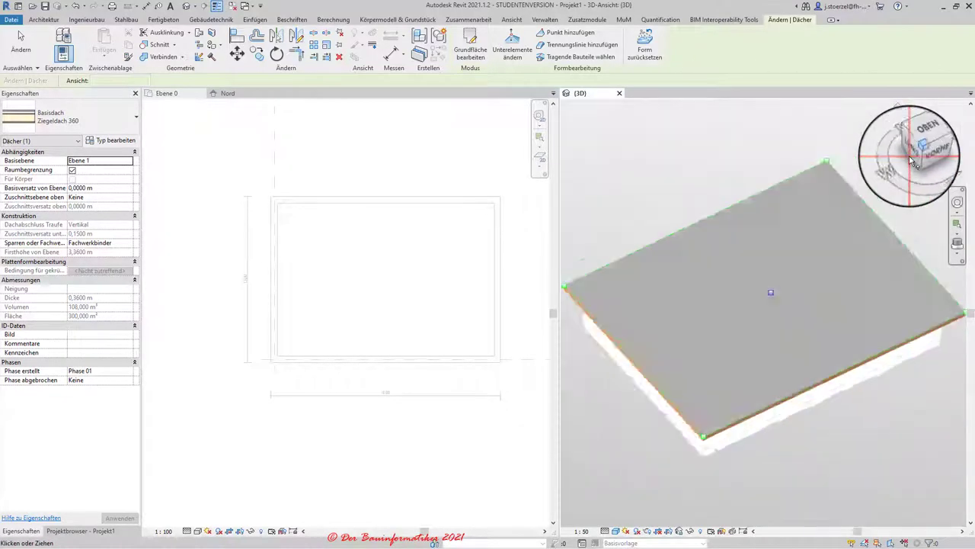
left_click(518, 45)
type("-1")
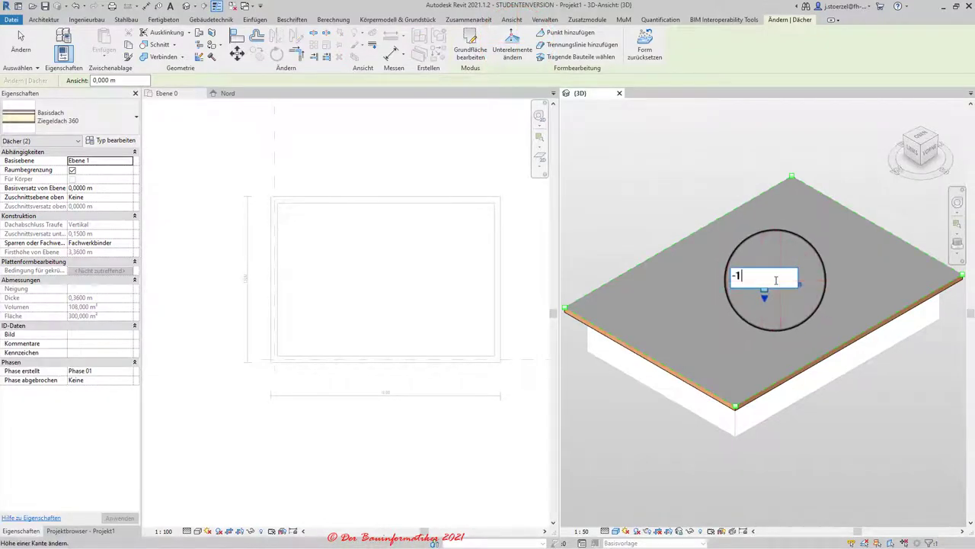
key("Return")
key("Escape")
key("Escape")
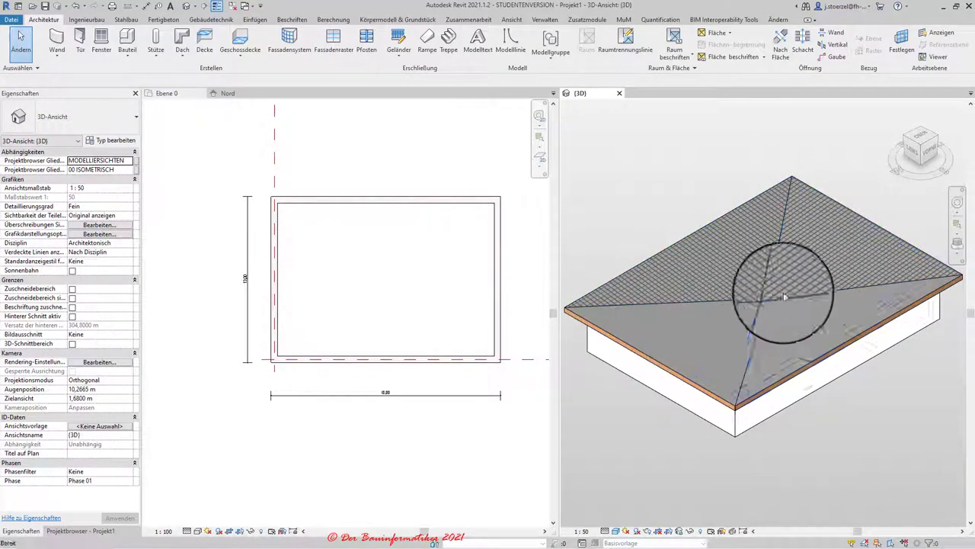
scroll(741, 275, "down", 3)
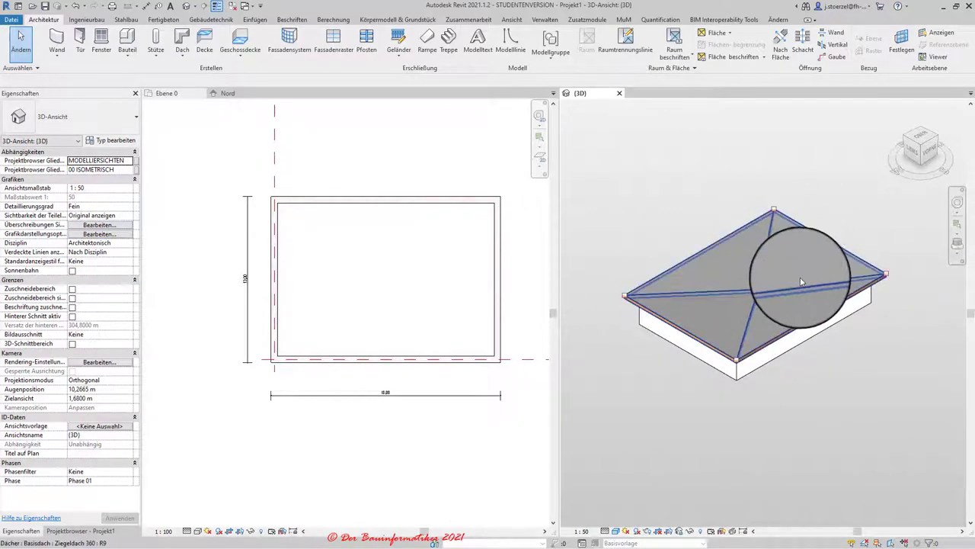
- Select the roof and reset it to a flat shape with Form zurücksetzen
left_click(783, 291)
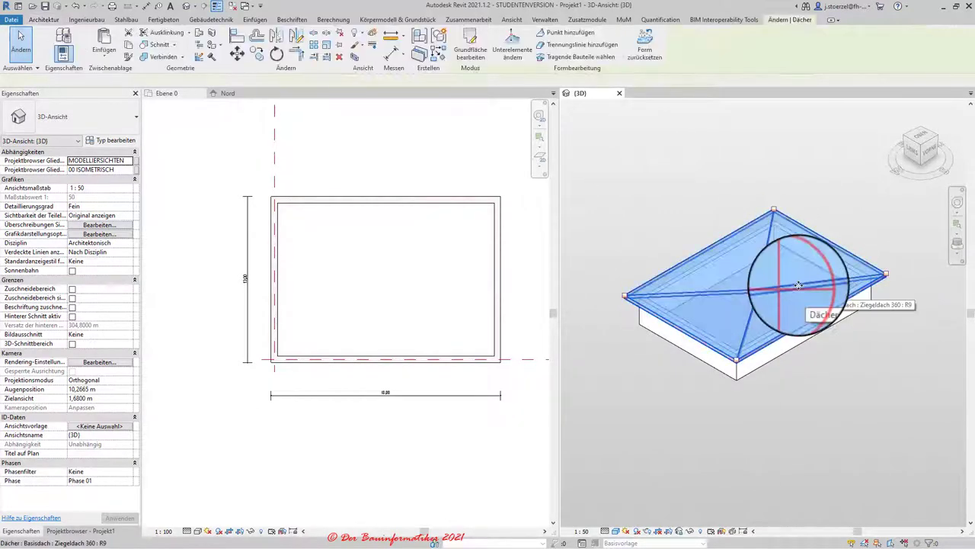
left_click(644, 47)
scroll(767, 157, "up", 2)
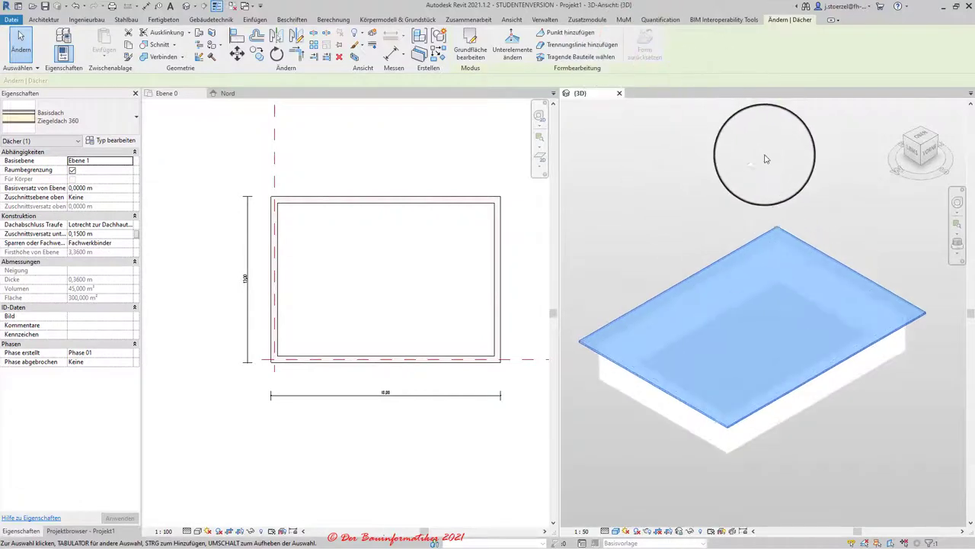
- From the top view, add a split line between the left and right edge midpoints
left_click(923, 140)
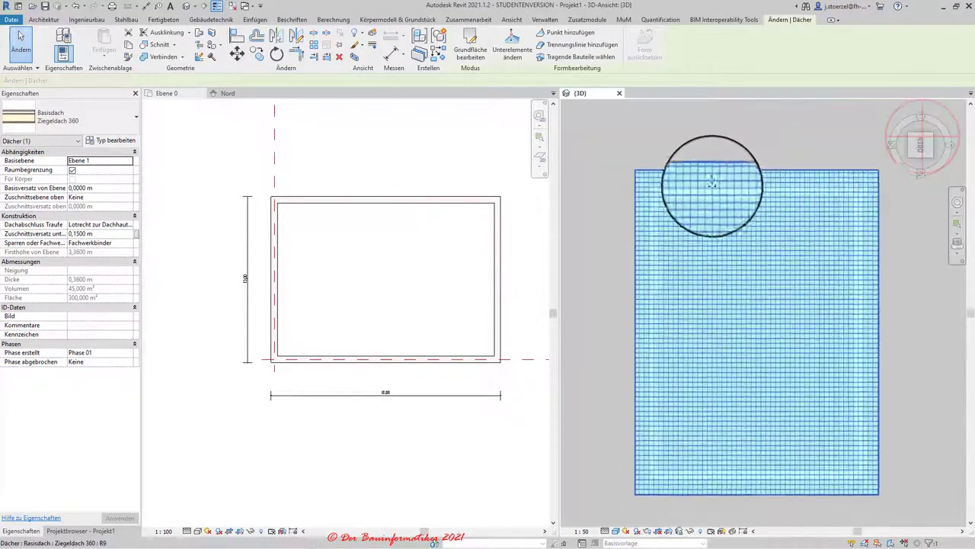
left_click(560, 46)
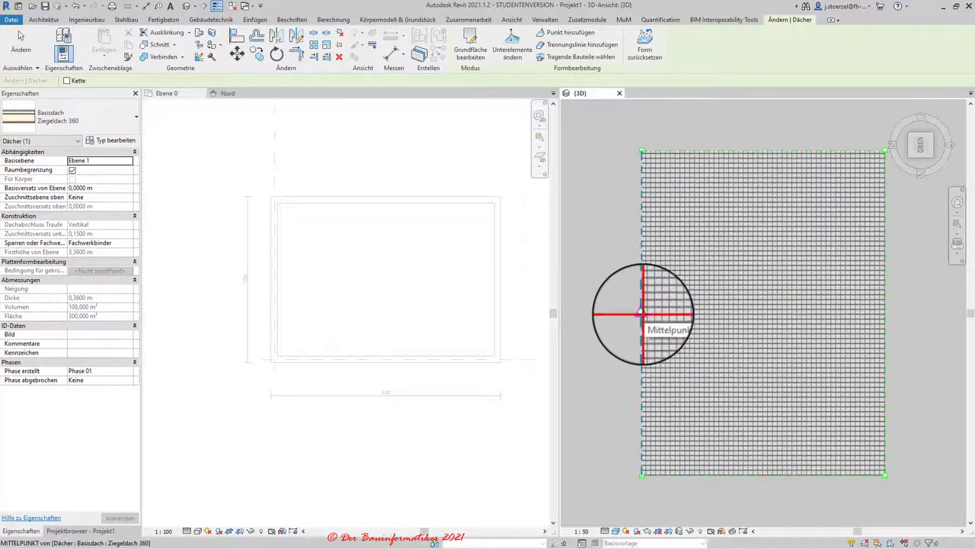
left_click(642, 314)
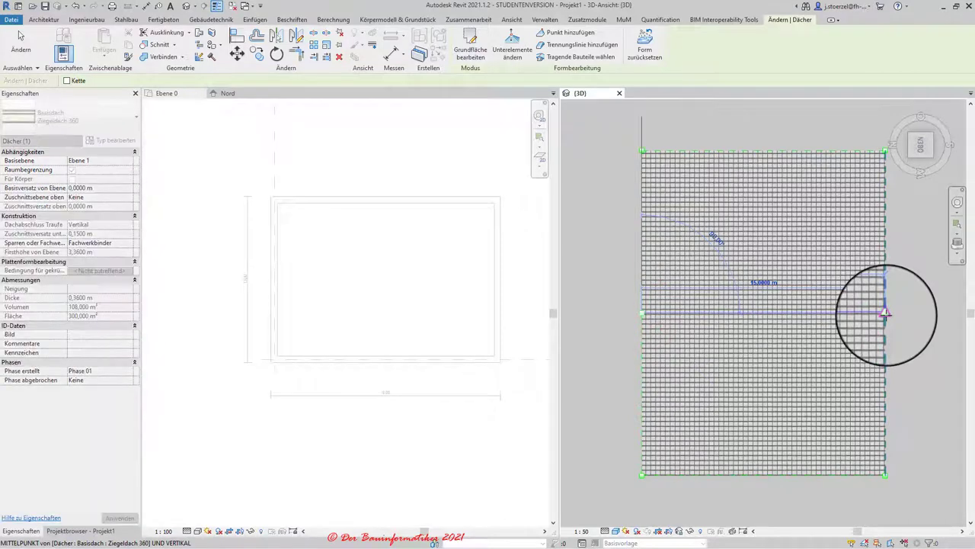
left_click(886, 312)
key("Escape")
key("Escape")
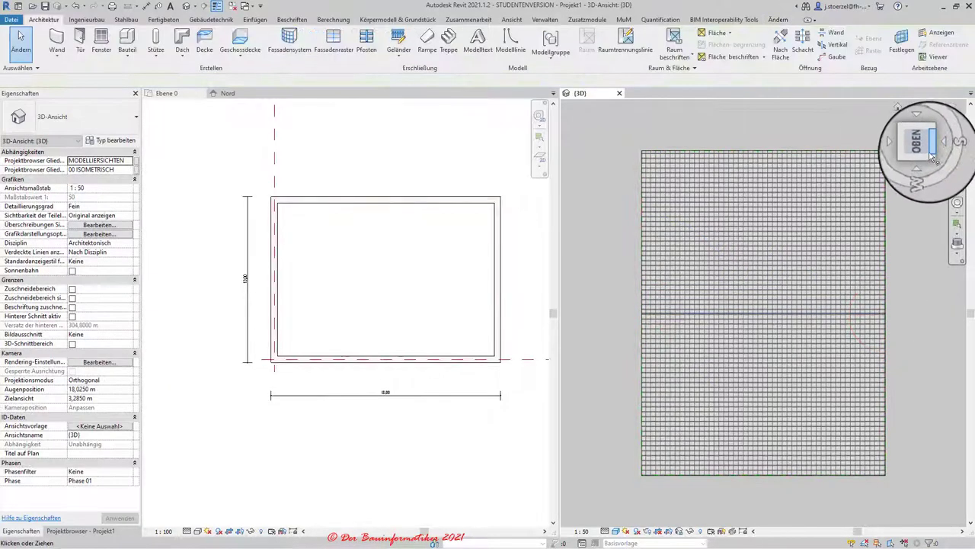
left_click(931, 156)
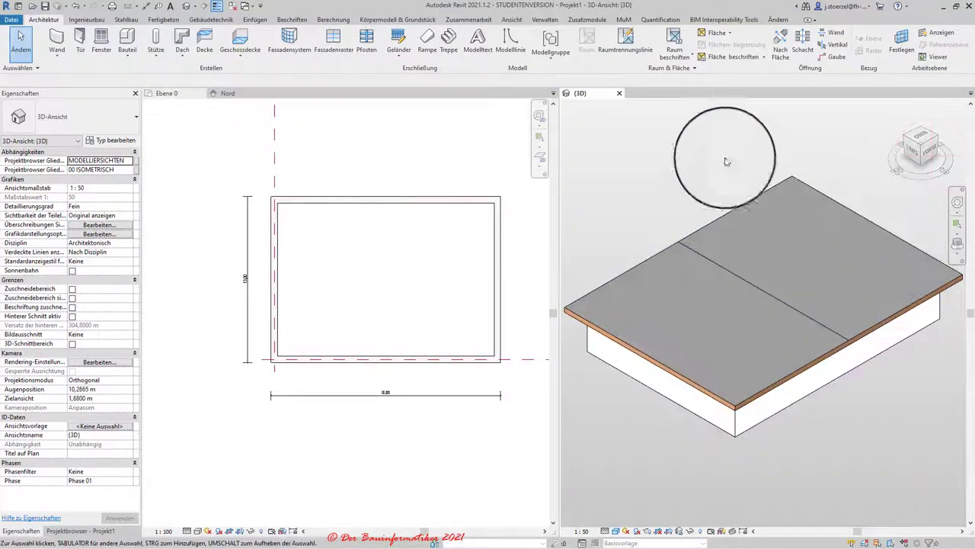
key("ctrl+Left")
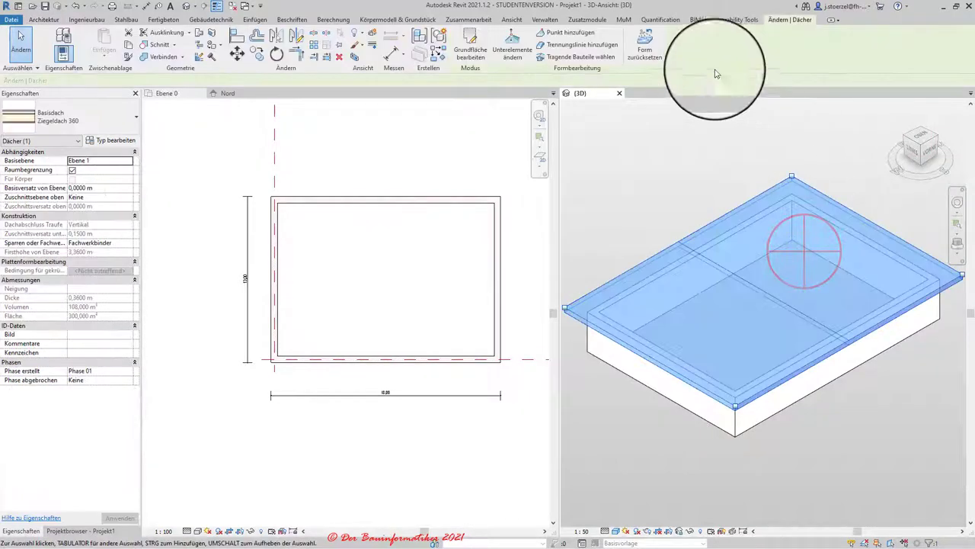
- Set the roof's middle split line to -1 m and orbit to a low front angle
left_click(513, 47)
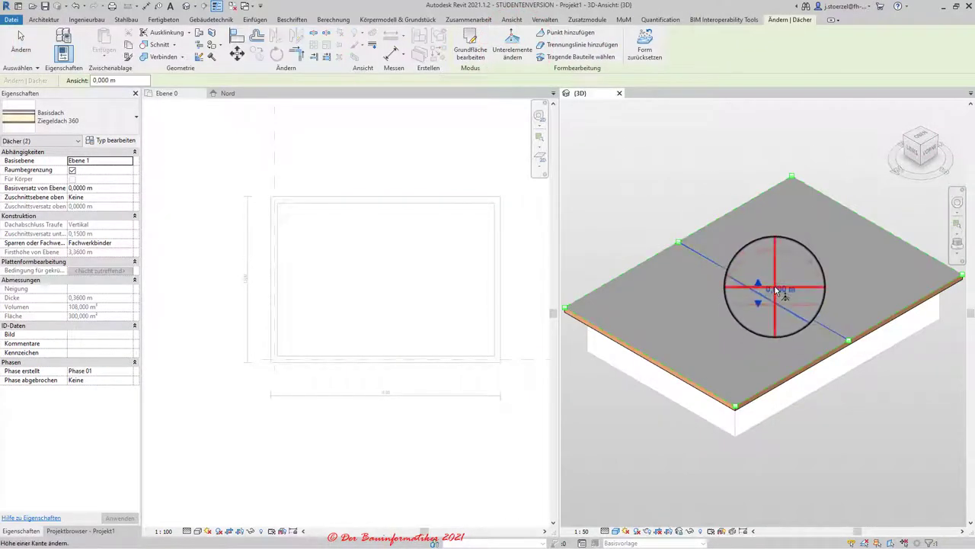
type("-1")
key("Return")
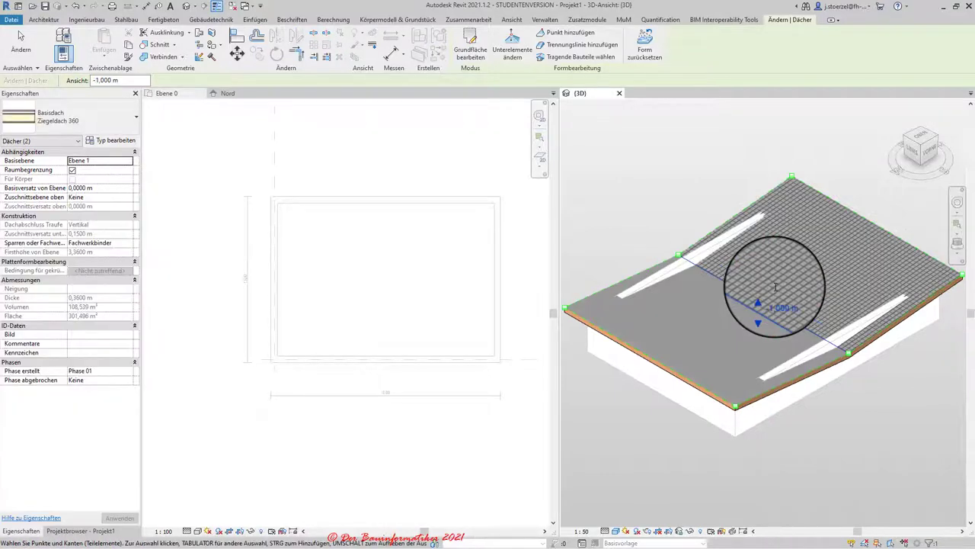
key("Escape")
key("Escape")
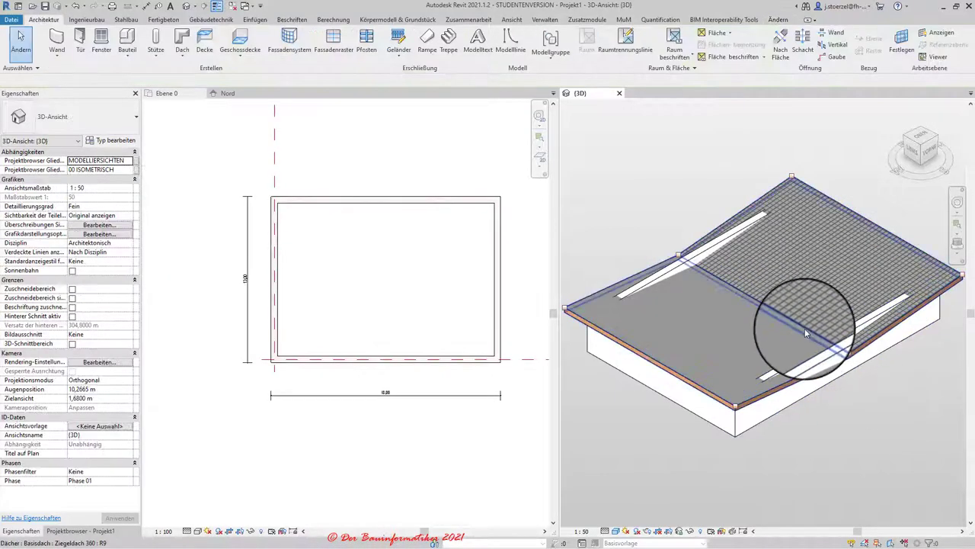
mouse_move(864, 353)
middle_mouse_down("shift")
mouse_move(820, 355)
mouse_move(818, 318)
middle_mouse_up("shift")
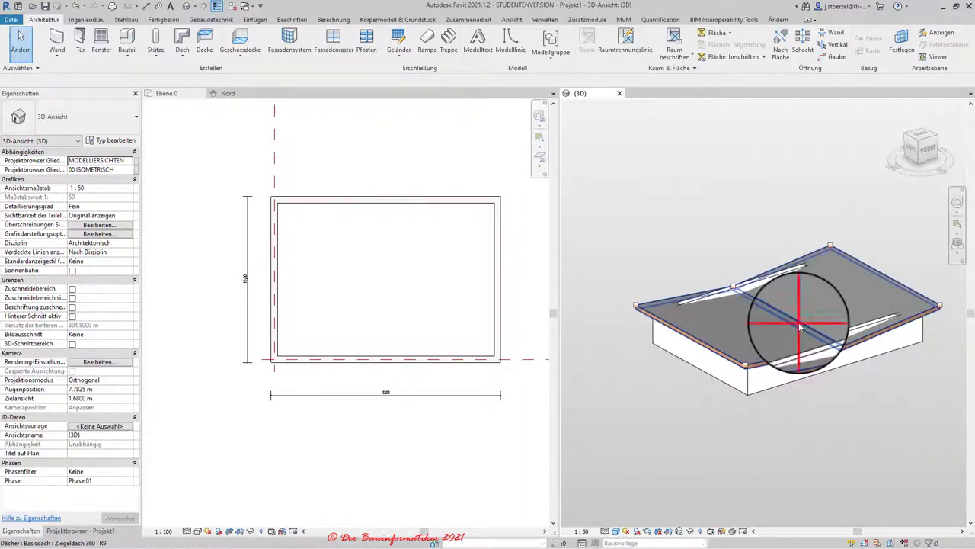
- Raise the middle split line to 2 m to form the central gable ridge
left_click(800, 328)
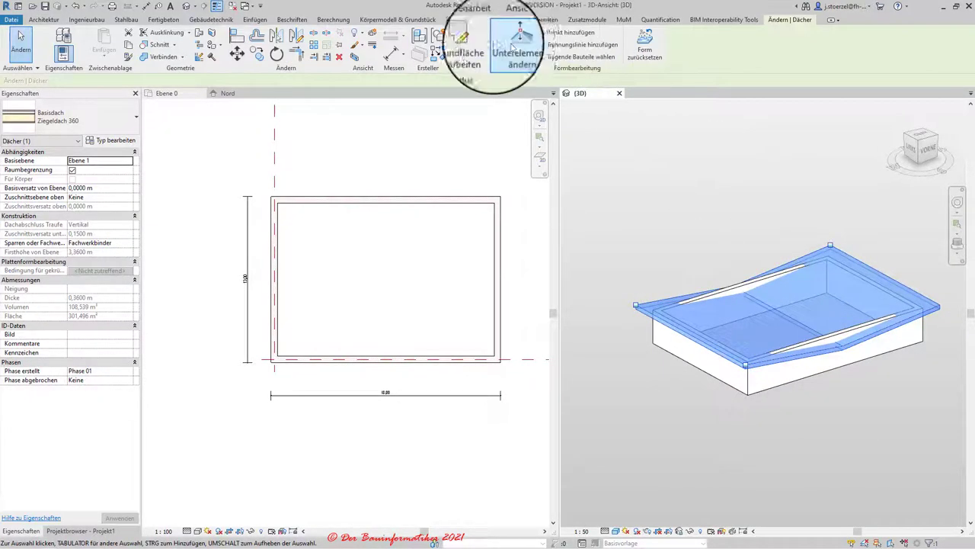
left_click(506, 47)
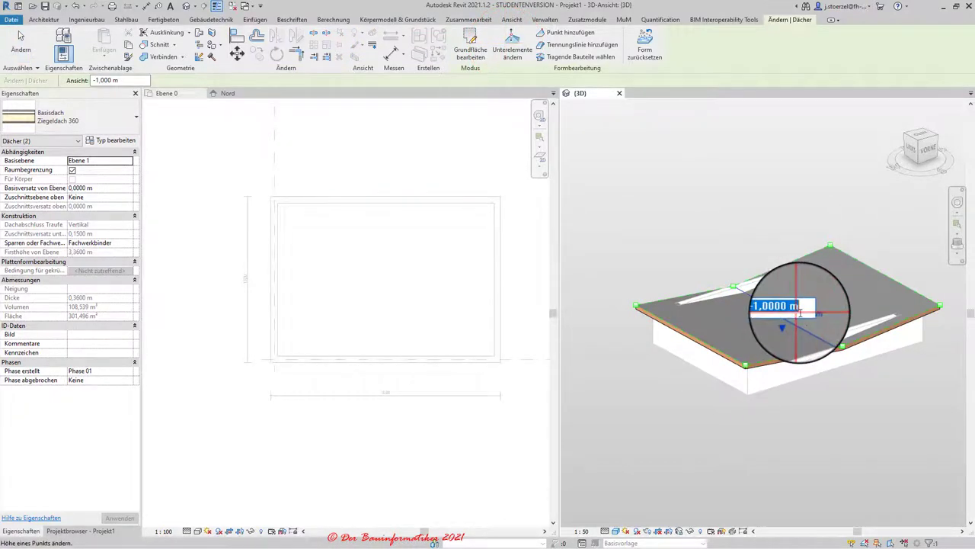
type("2")
key("Return")
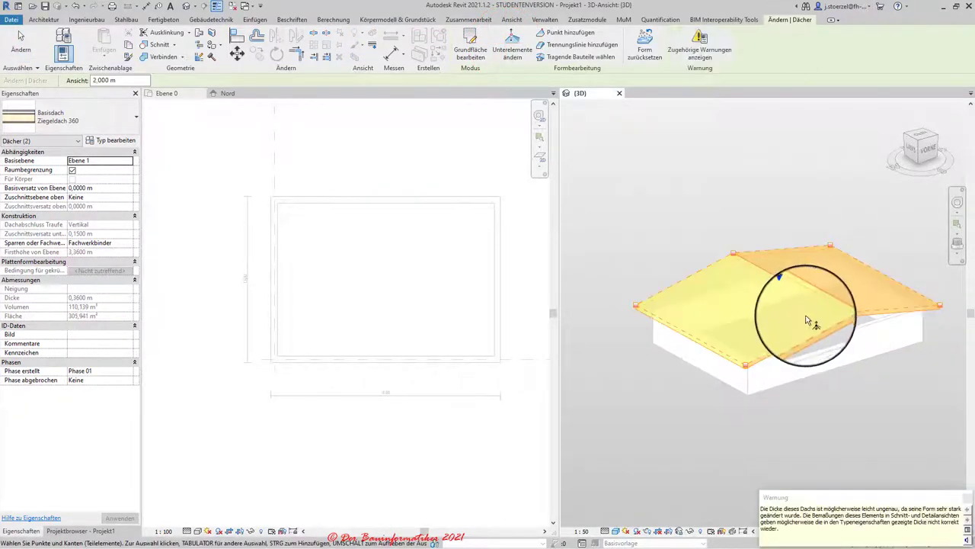
key("Escape")
key("Escape")
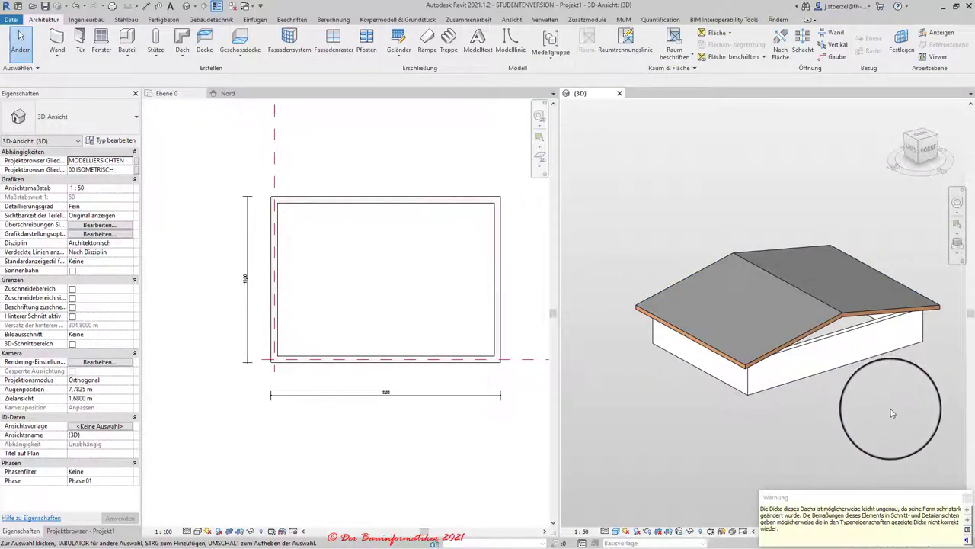
middle_click_drag(892, 413, 814, 295, "shift")
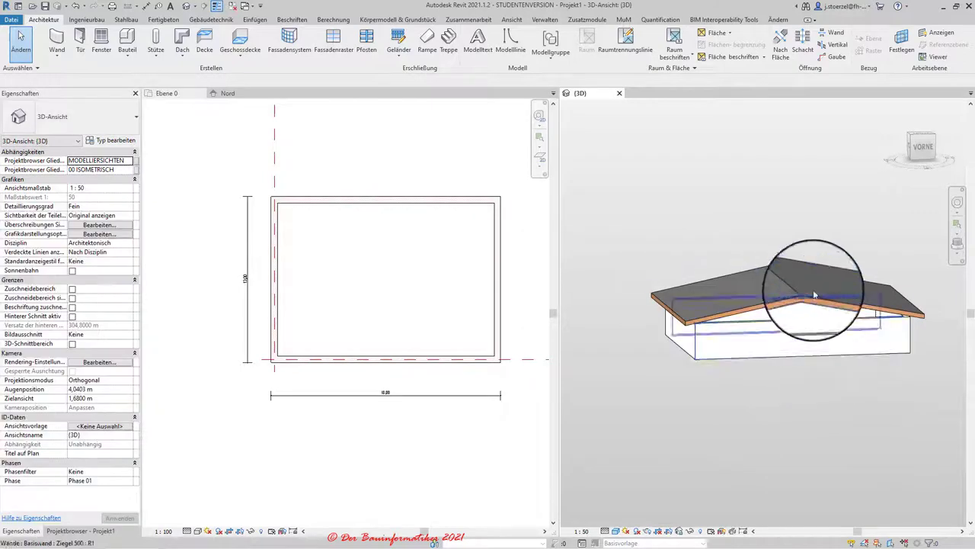
scroll(814, 295, "up", 2)
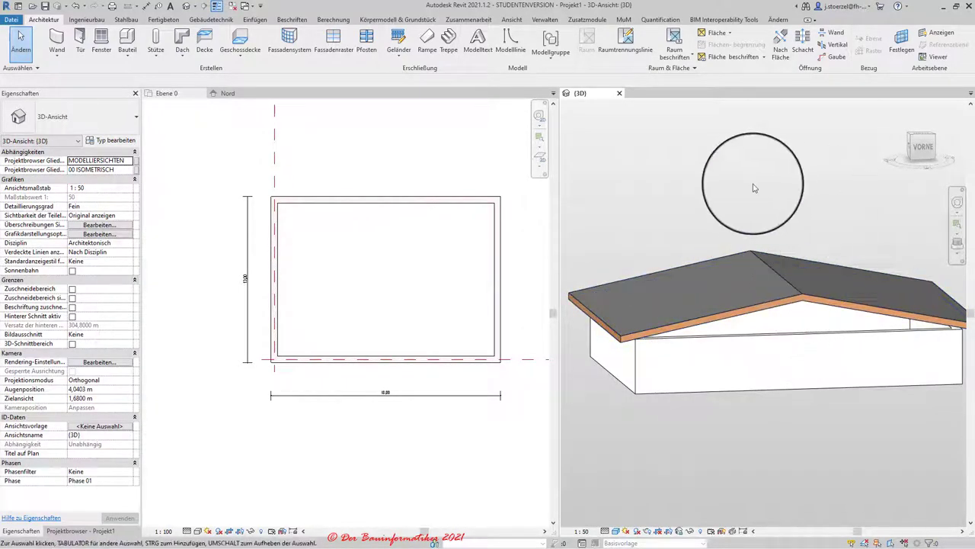
scroll(751, 249, "down", 2)
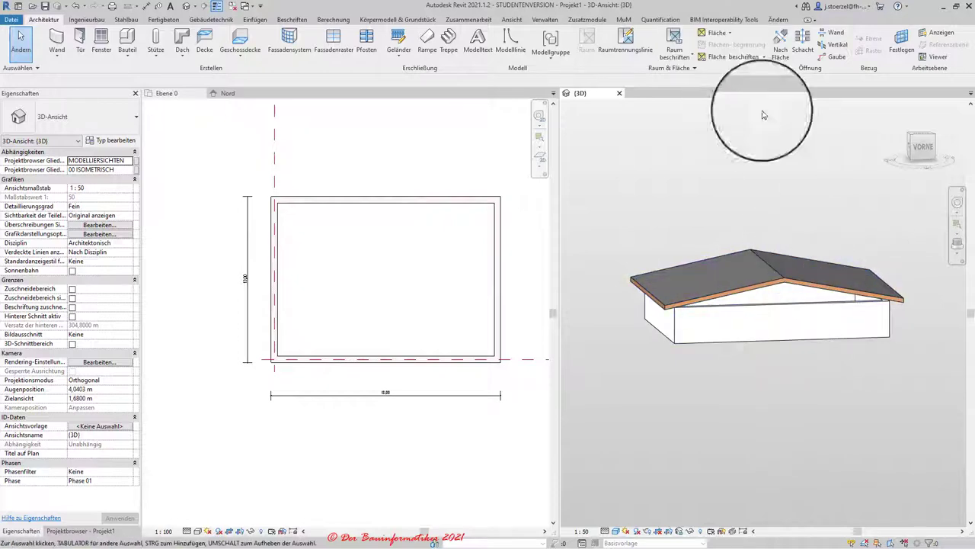
left_click(788, 282)
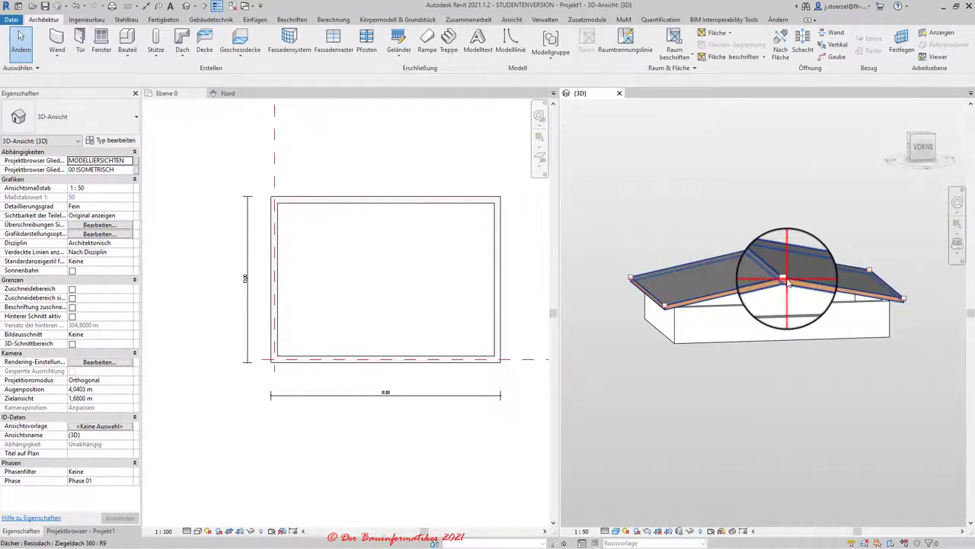
- Reset the roof to a flat slab, then reopen its footprint sketch with Grundfläche bearbeiten
left_click(789, 282)
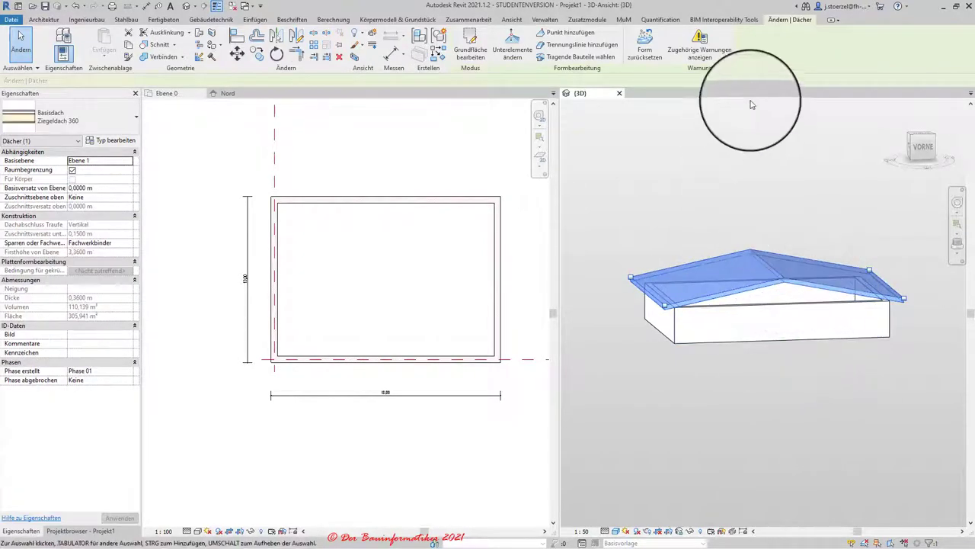
left_click(644, 46)
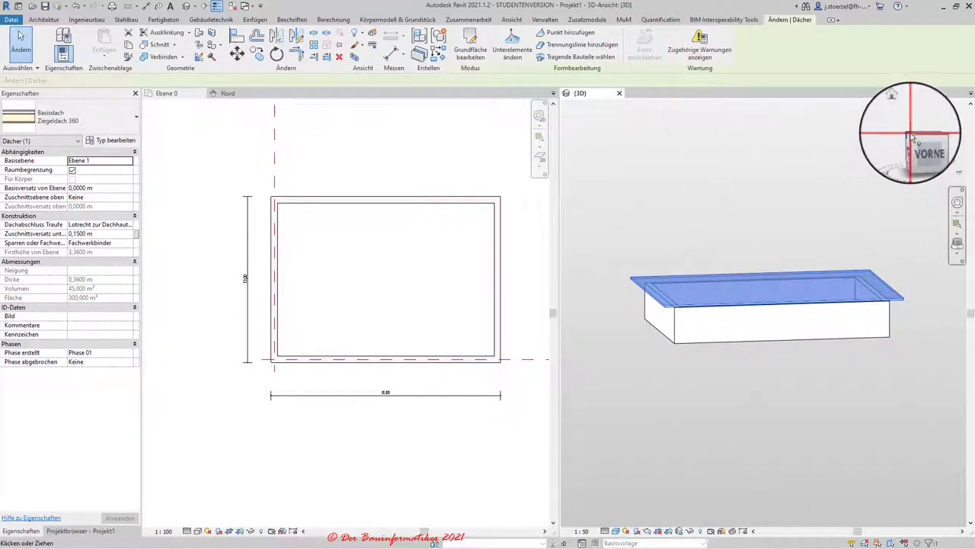
left_click_drag(914, 138, 885, 184)
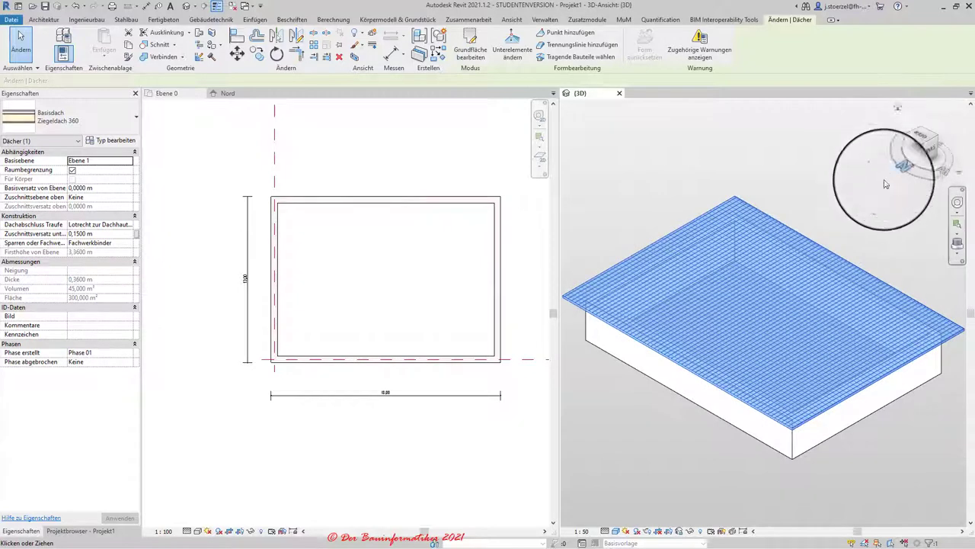
left_click(838, 262)
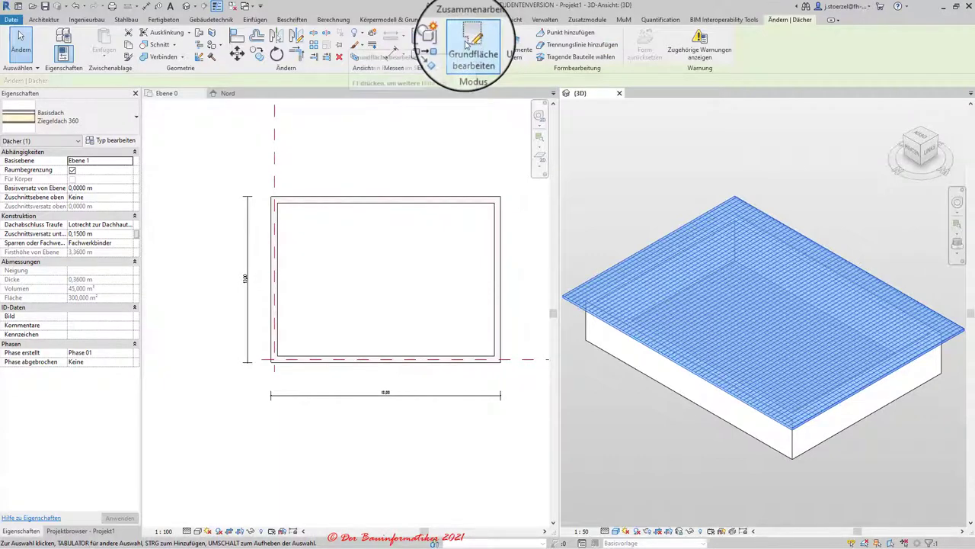
scroll(723, 212, "down", 2)
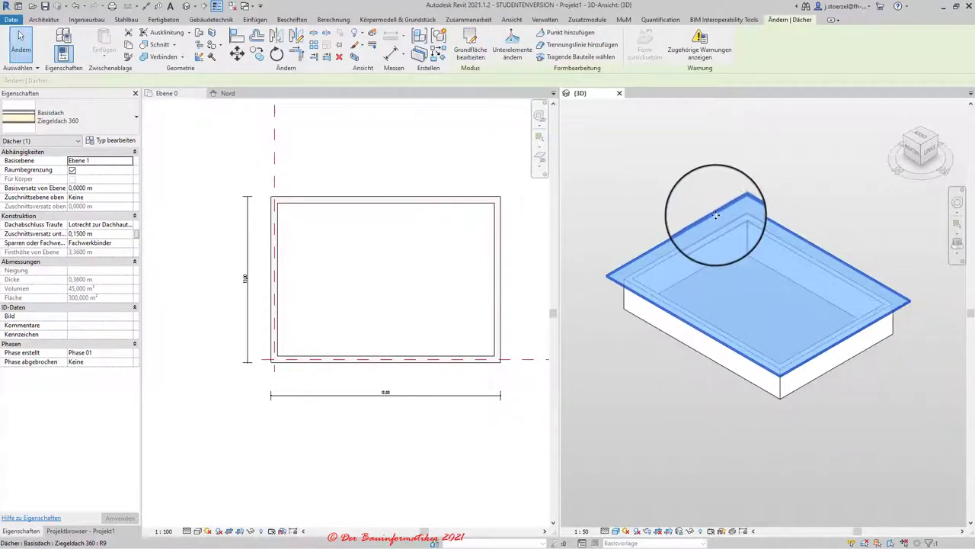
left_click(716, 215)
- Make one footprint boundary line define a 30° slope and finish the sketch as a shed roof
left_click(470, 48)
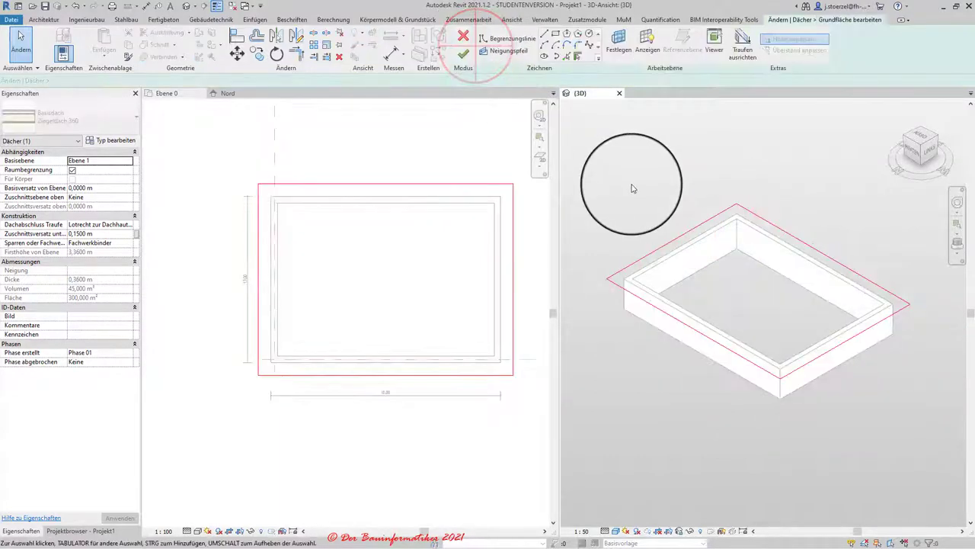
left_click(657, 249)
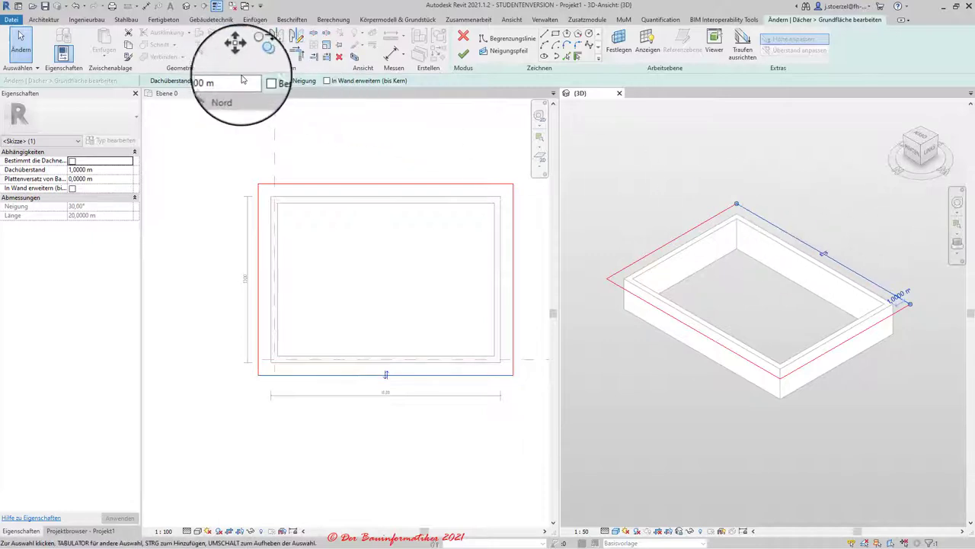
left_click(265, 81)
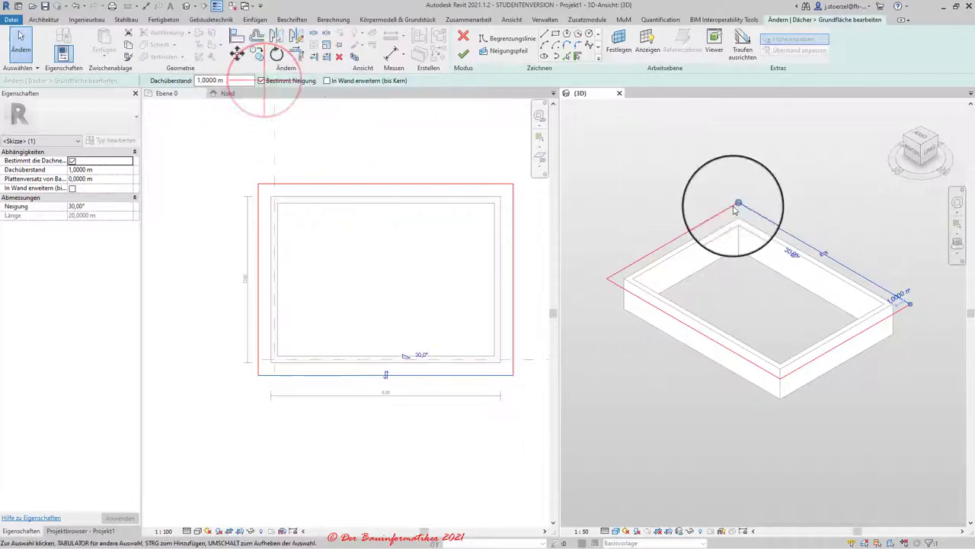
left_click(792, 254)
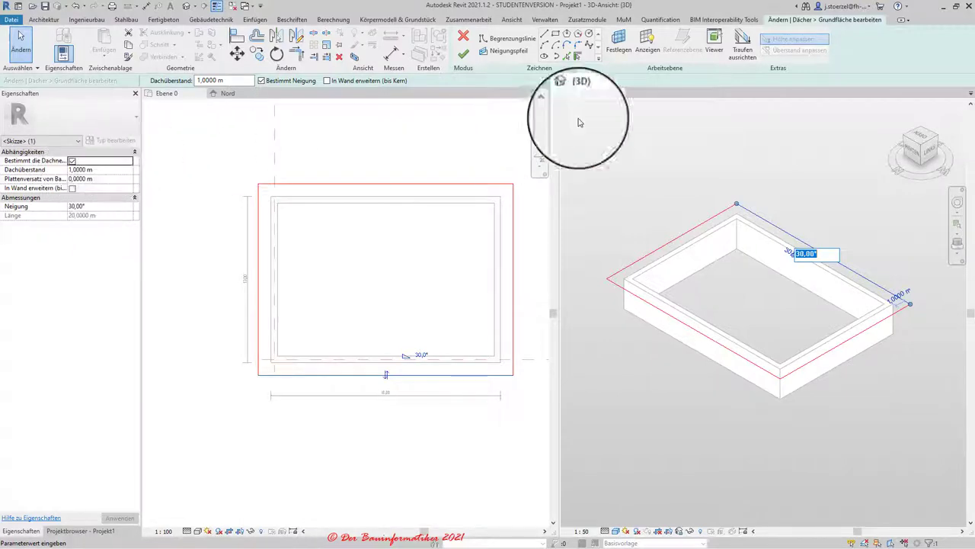
left_click(467, 57)
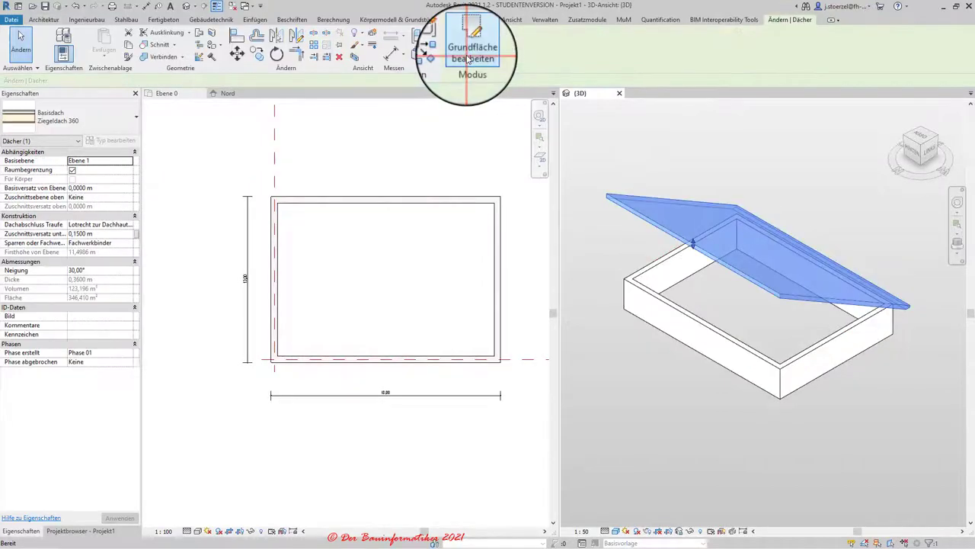
left_click(842, 392)
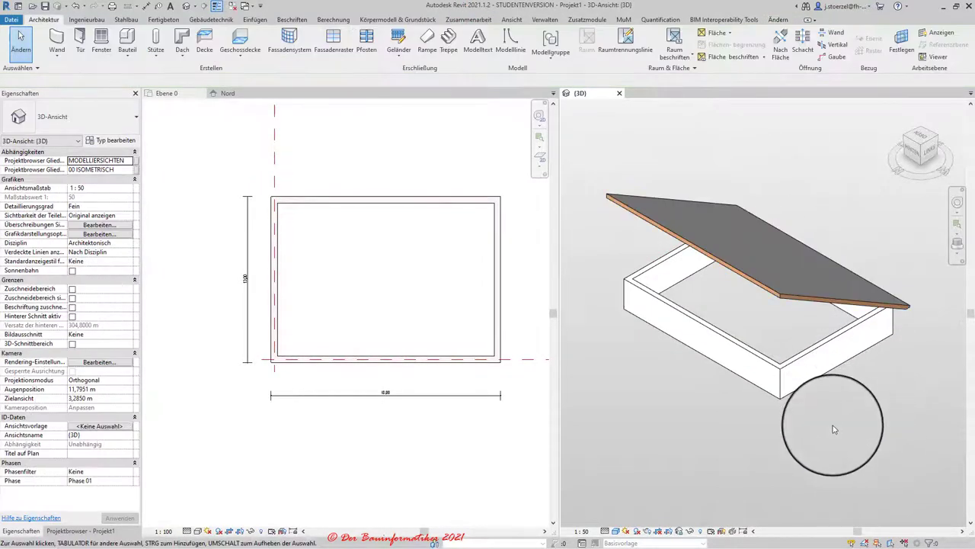
mouse_move(834, 430)
middle_mouse_down("shift")
mouse_move(760, 382)
mouse_move(847, 289)
middle_mouse_up("shift")
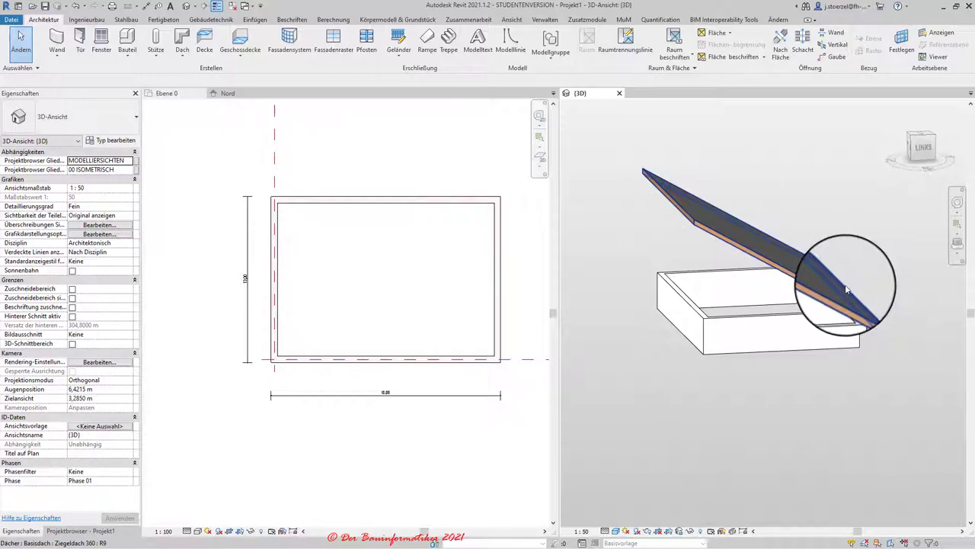
left_click(781, 274)
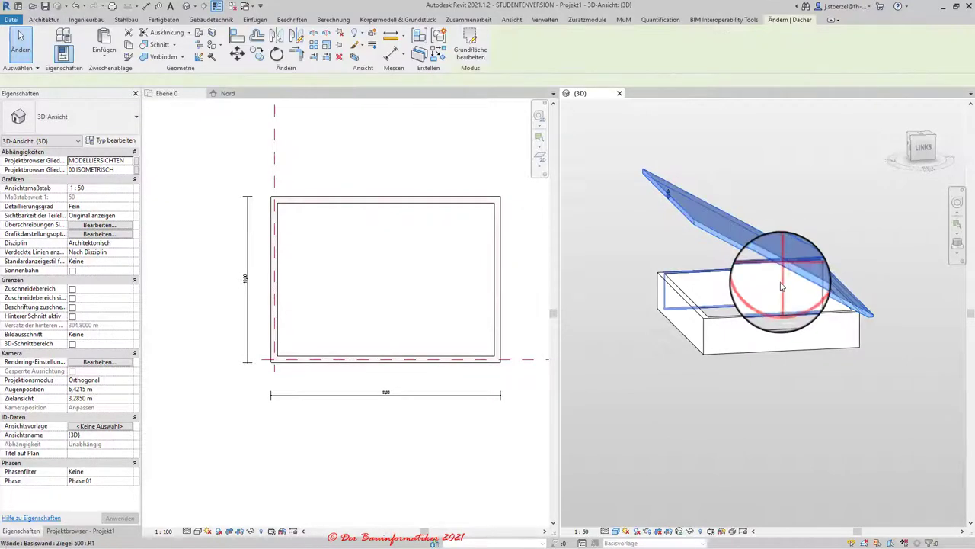
- Tick Bestimmt Neigung on the opposite footprint edge so it also slopes at 30°
left_click(472, 46)
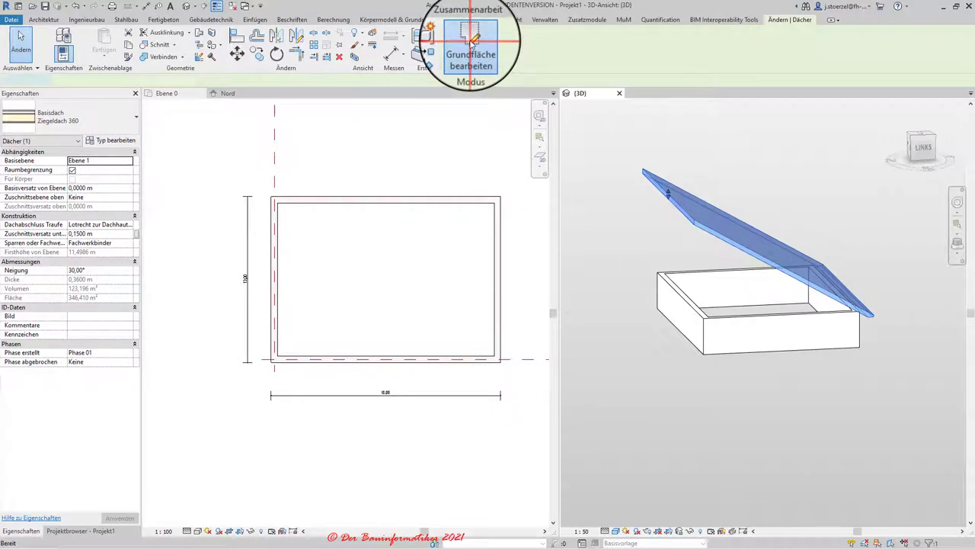
left_click(669, 298)
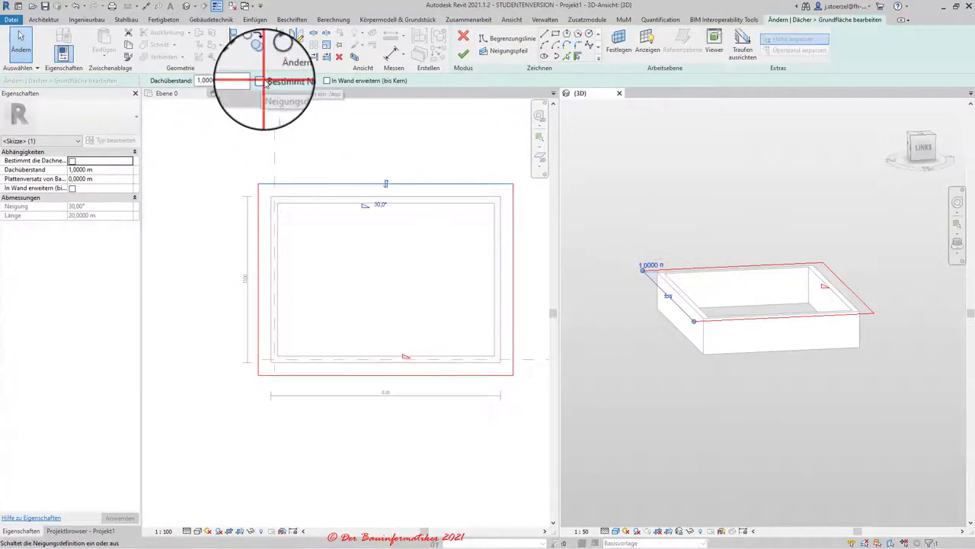
left_click(262, 80)
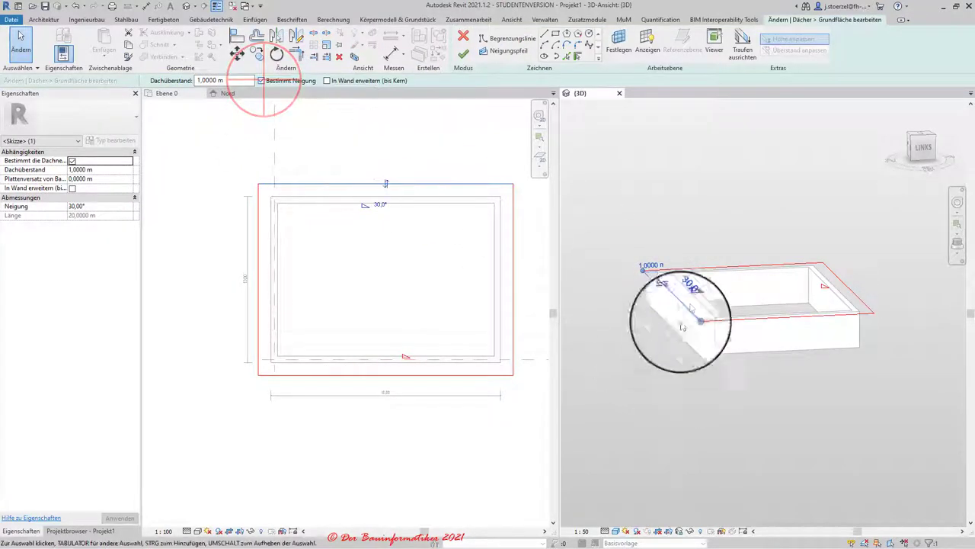
left_click(463, 55)
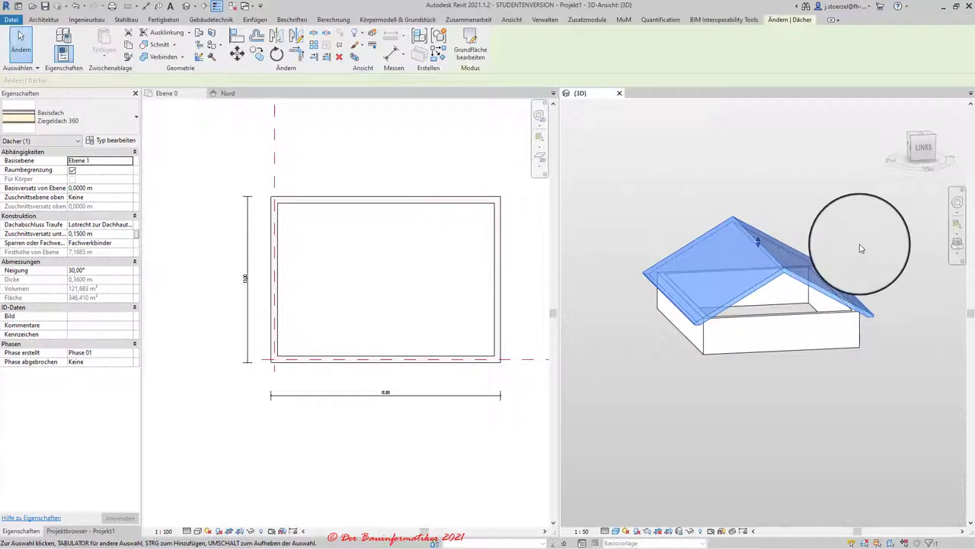
scroll(770, 305, "up", 3)
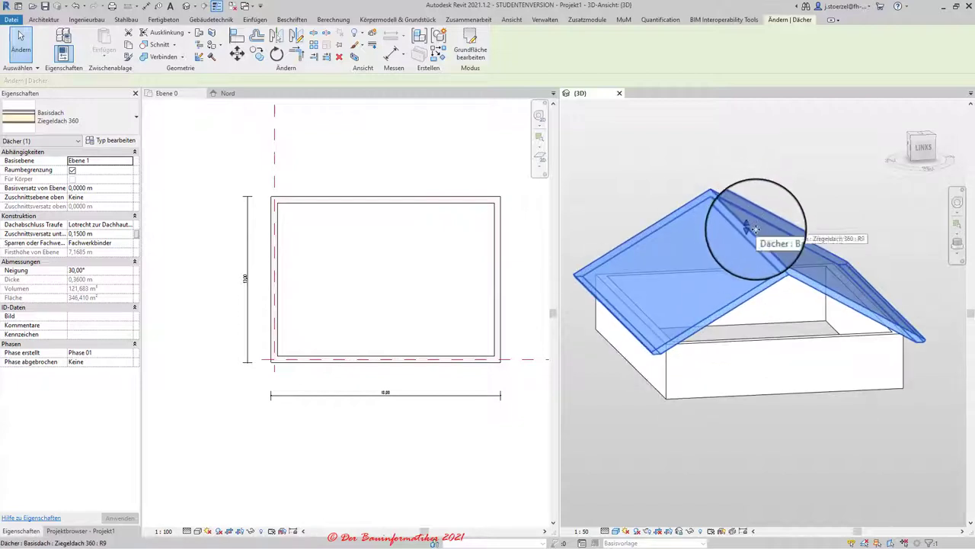
left_click_drag(755, 229, 750, 197)
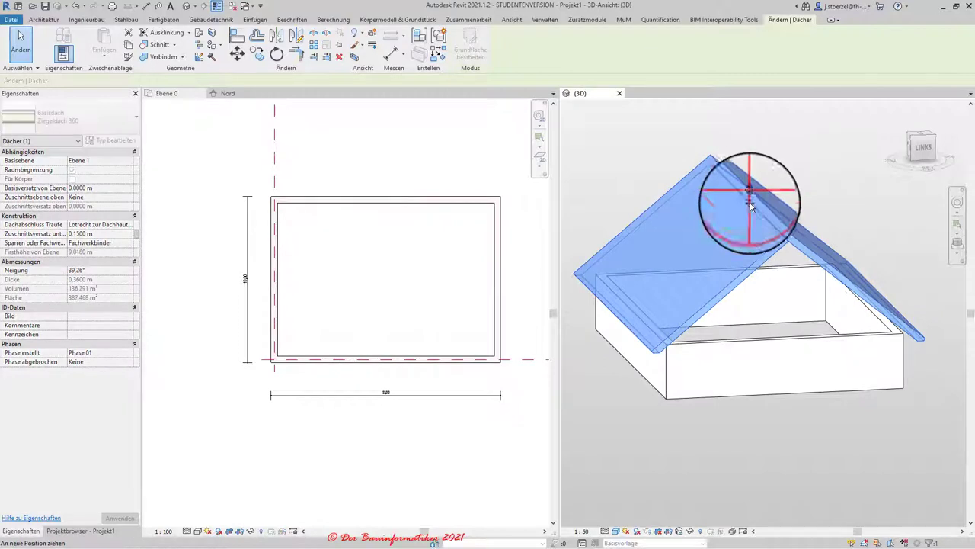
mouse_move(751, 197)
left_mouse_down()
mouse_move(800, 259)
mouse_move(781, 262)
left_mouse_up()
scroll(769, 218, "down", 2)
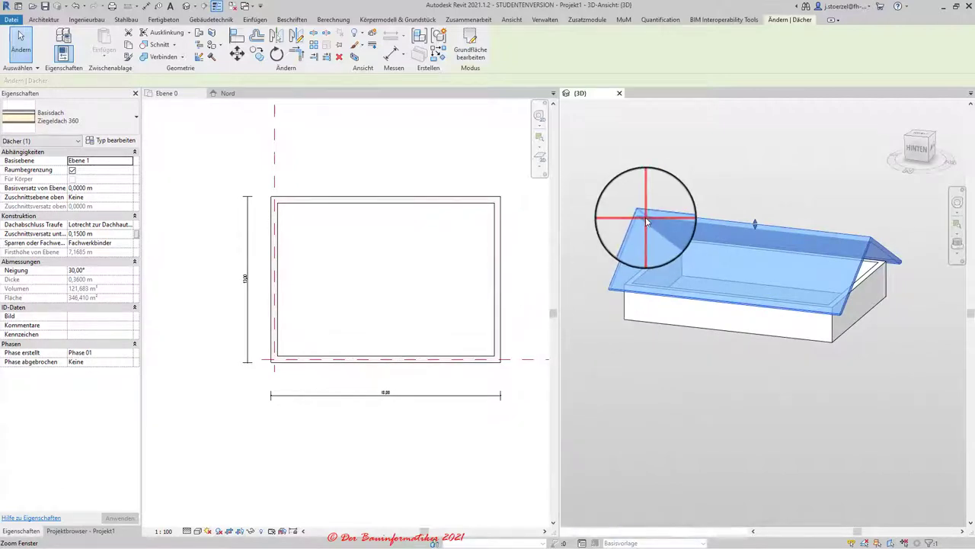
- Make one short end edge of the footprint define a 30° slope
left_click(469, 45)
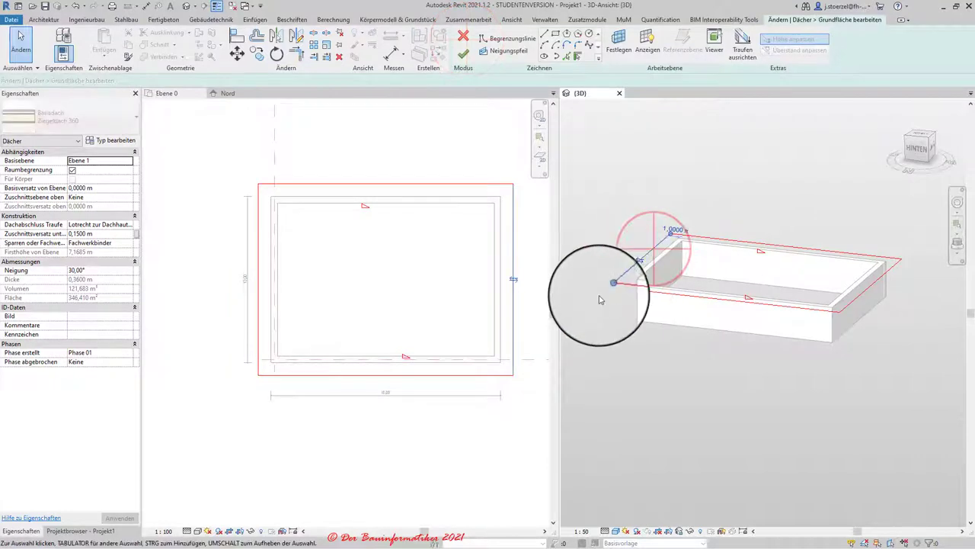
left_click(618, 279)
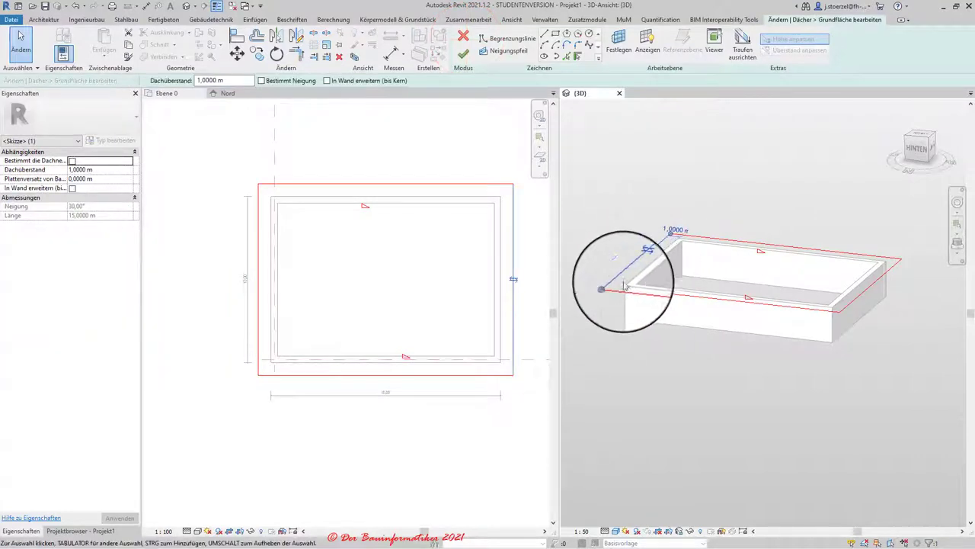
left_click(262, 80)
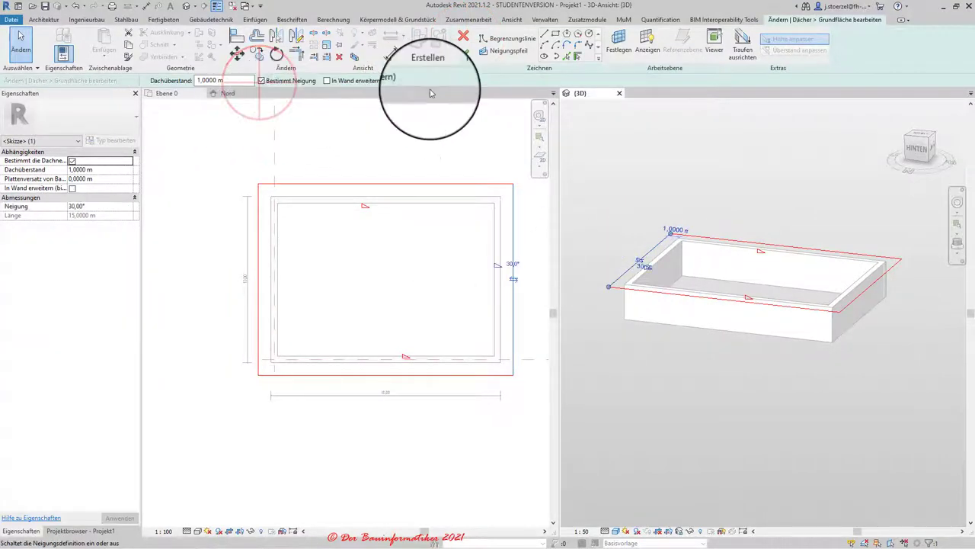
left_click(463, 53)
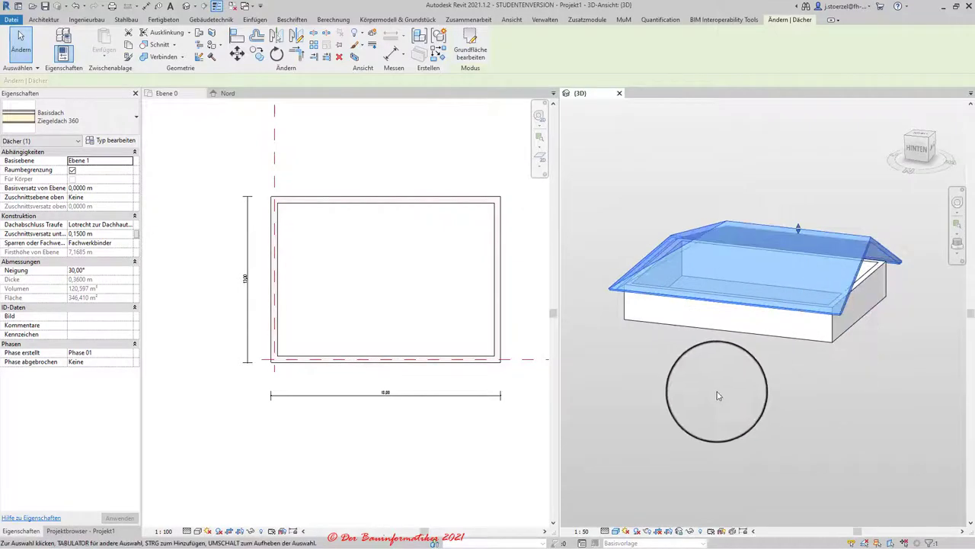
- Inspect the roof ends, then reopen the footprint and pick the remaining short edge
mouse_move(713, 413)
middle_mouse_down("shift")
mouse_move(881, 409)
mouse_move(757, 418)
mouse_move(589, 390)
mouse_move(668, 407)
mouse_move(663, 386)
middle_mouse_up("shift")
left_click(693, 436)
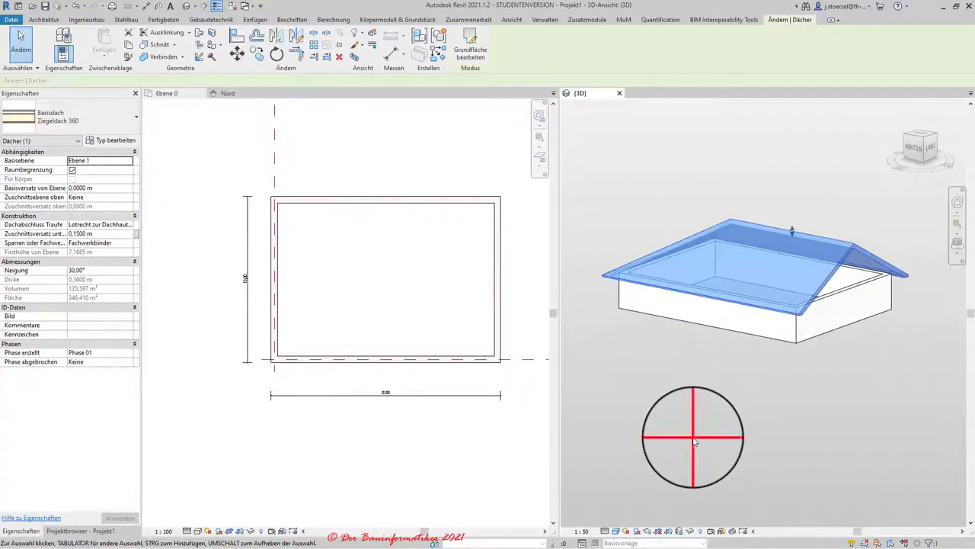
left_click(833, 271)
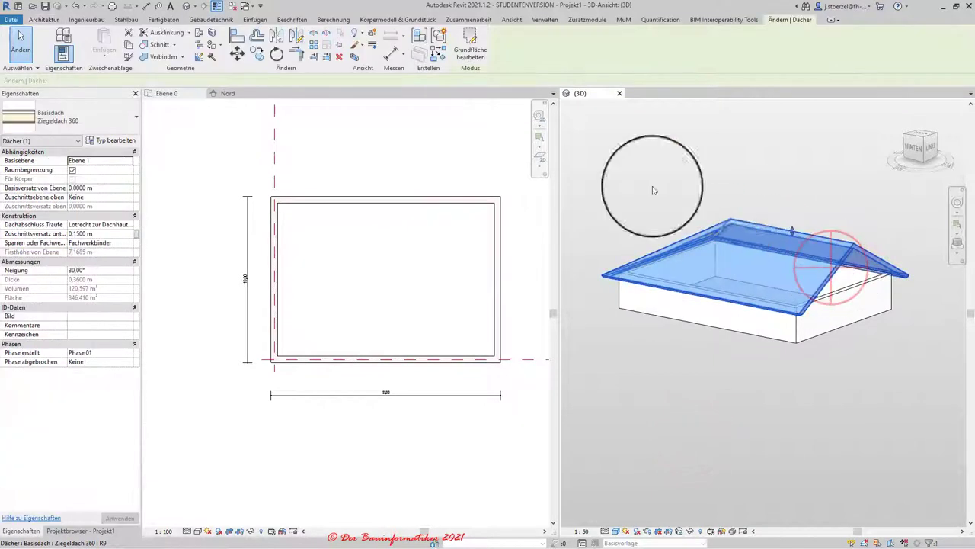
left_click(472, 38)
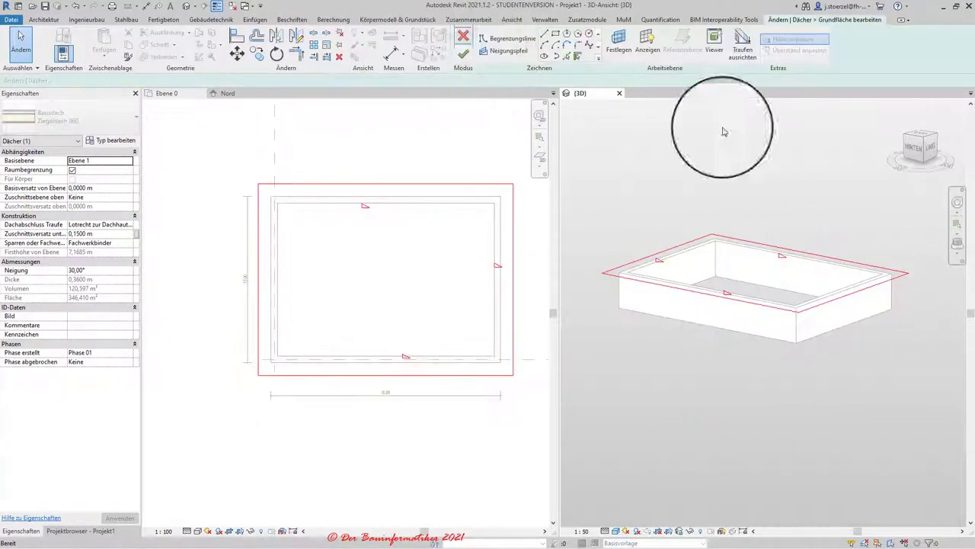
left_click(855, 291)
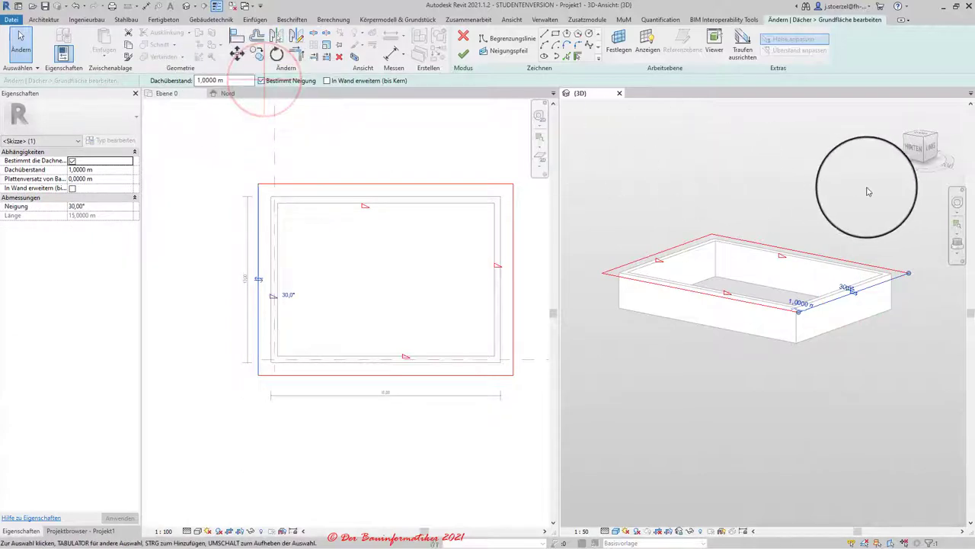
- Finish the footprint sketch to form the four-sided hip roof
left_click(464, 55)
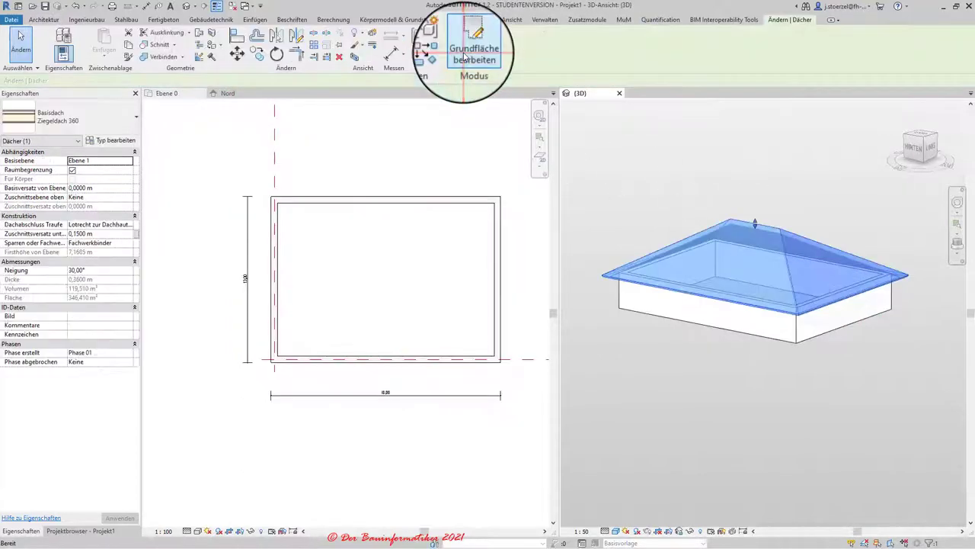
left_click(844, 385)
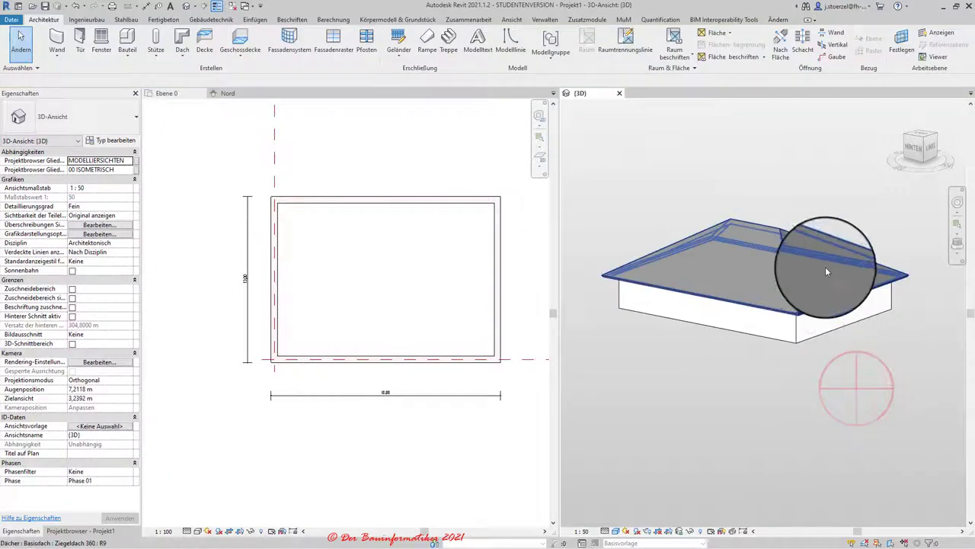
left_click(829, 304)
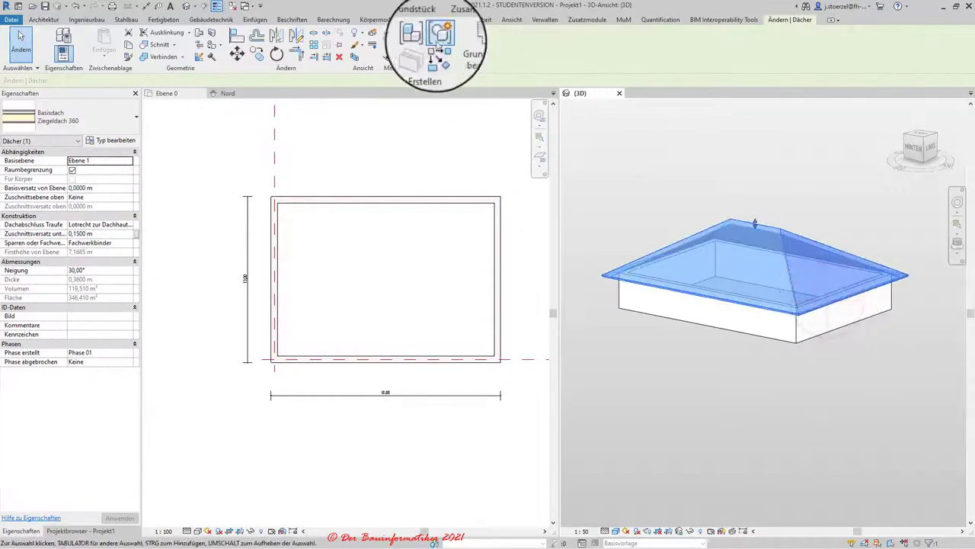
- Give the right end edge a 1,0 m Plattenversatz von Basis and finish the sketch
left_click(472, 38)
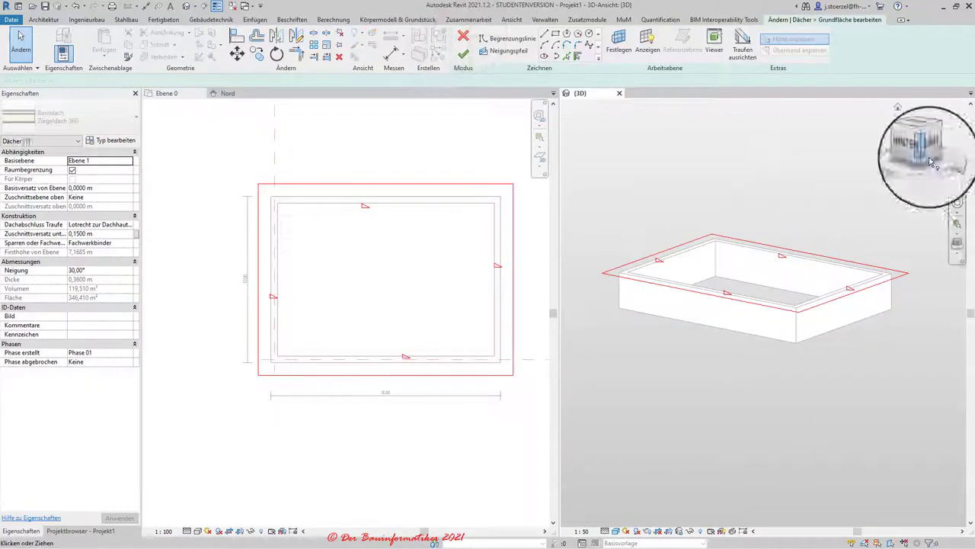
left_click(849, 297)
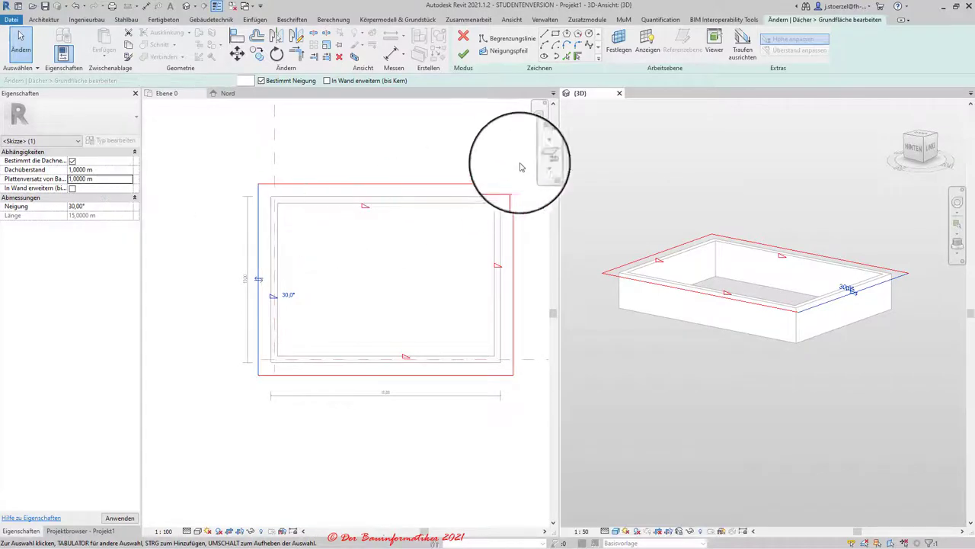
left_click(464, 57)
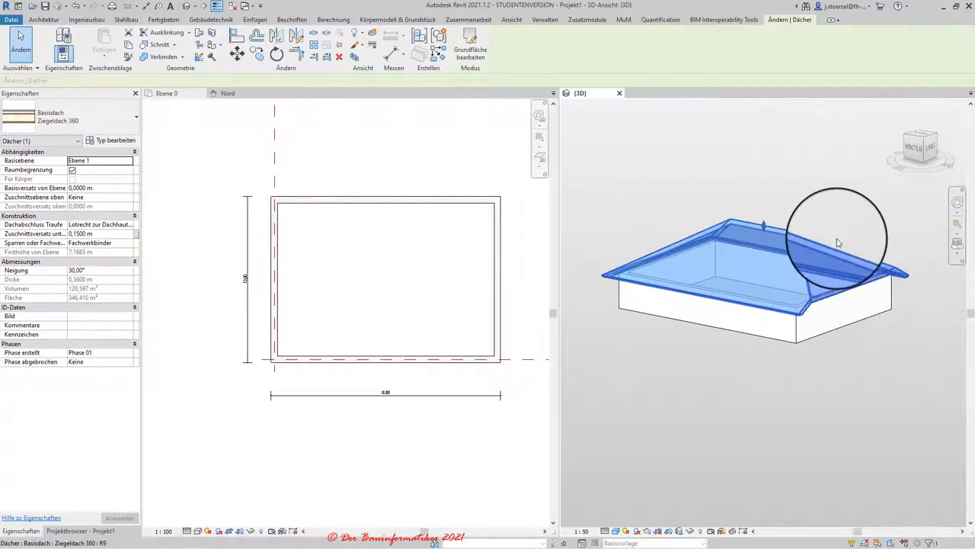
key("Escape")
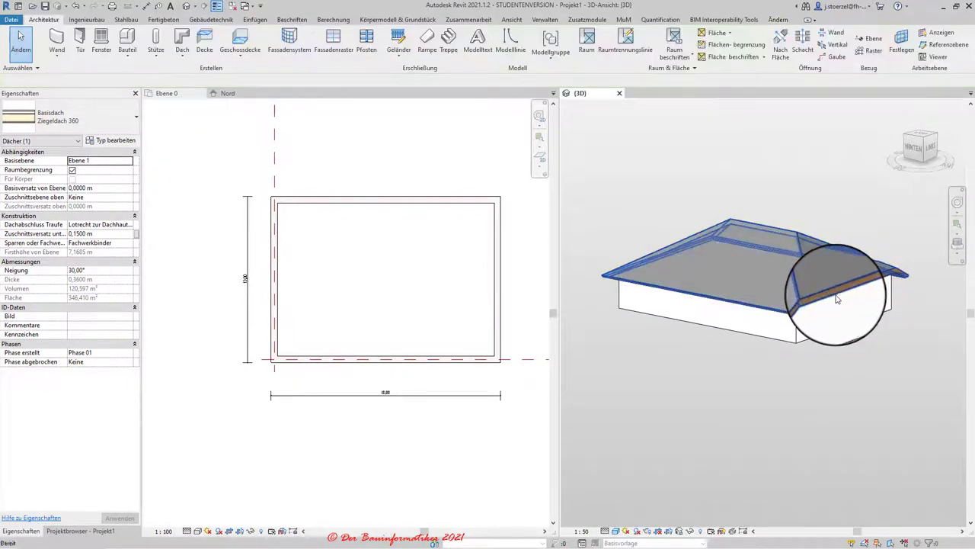
left_click(838, 293)
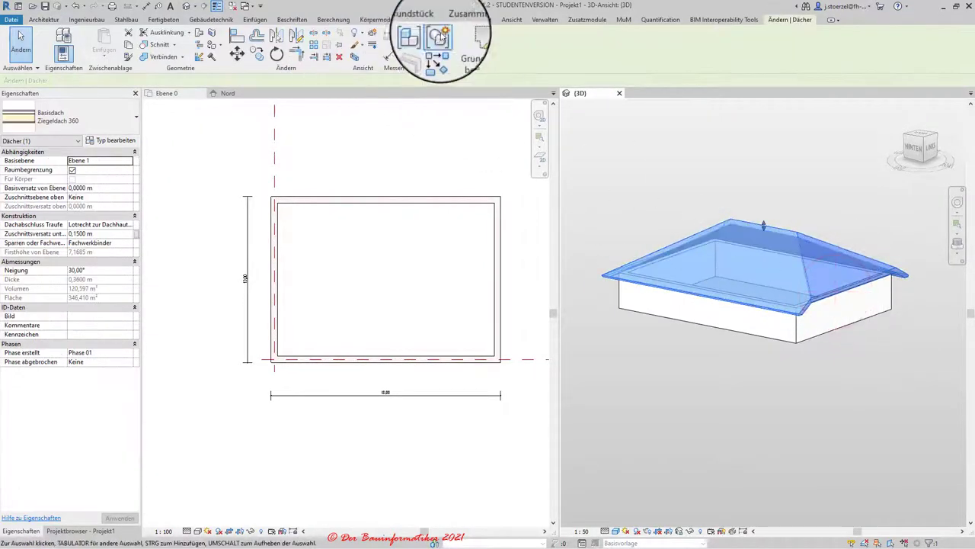
- Change the right end edge's Plattenversatz von Basis to 2,5 m and finish the sketch
left_click(470, 46)
left_click(850, 297)
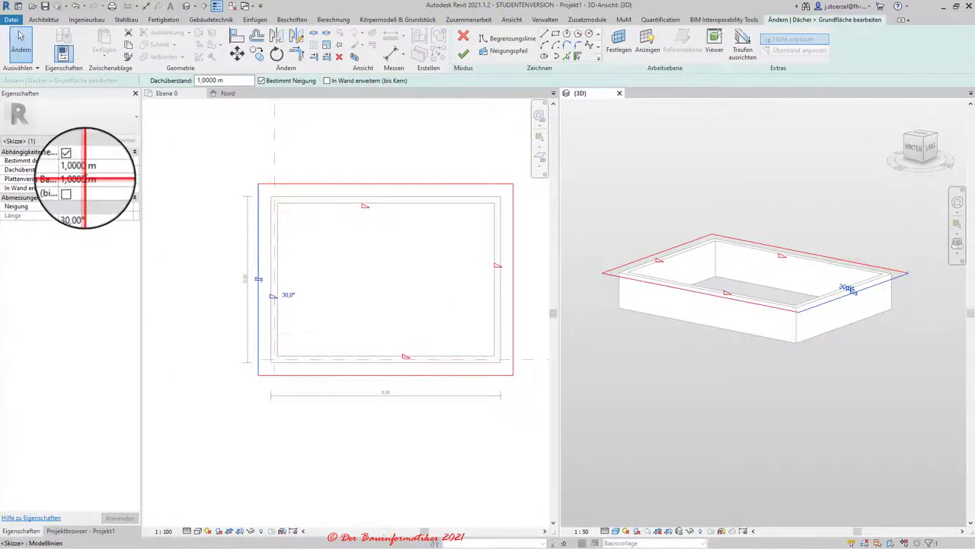
left_click(84, 179)
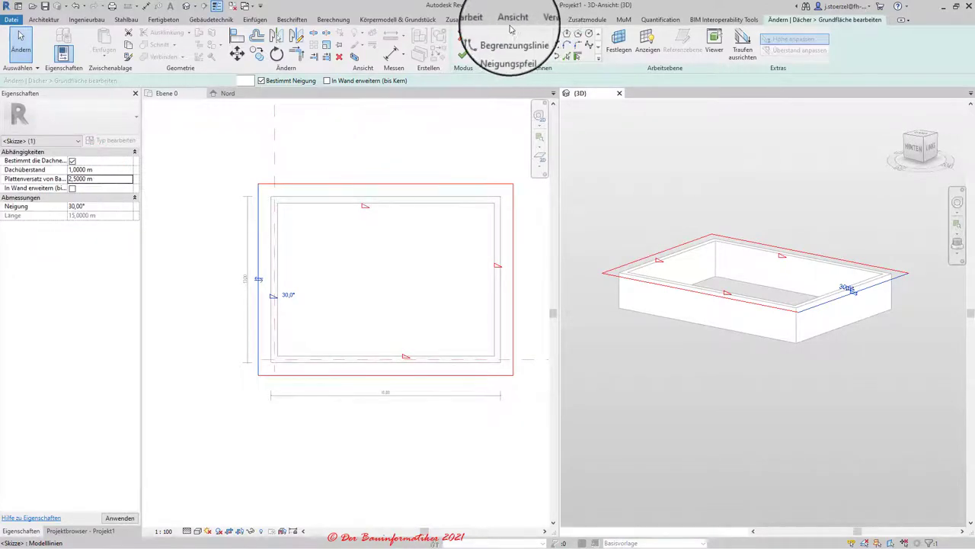
left_click(463, 53)
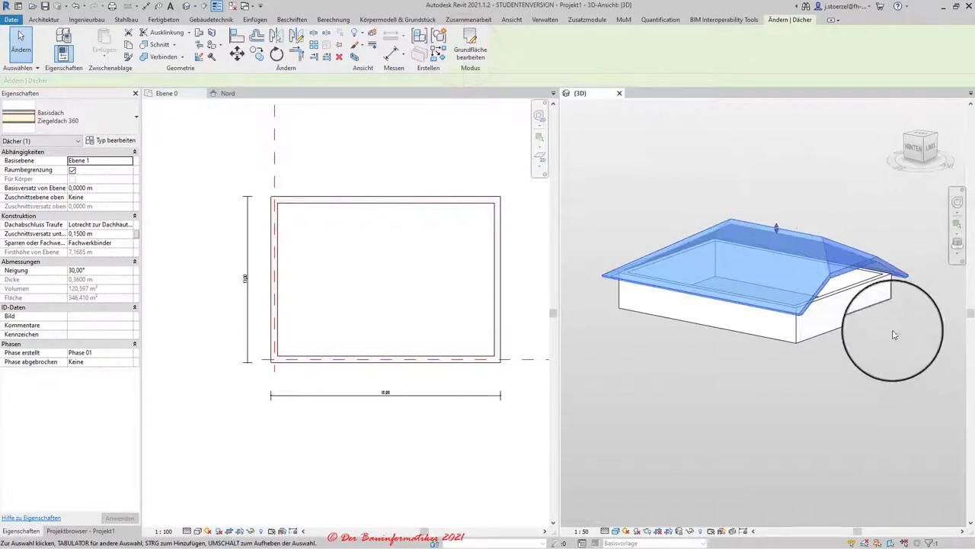
key("Escape")
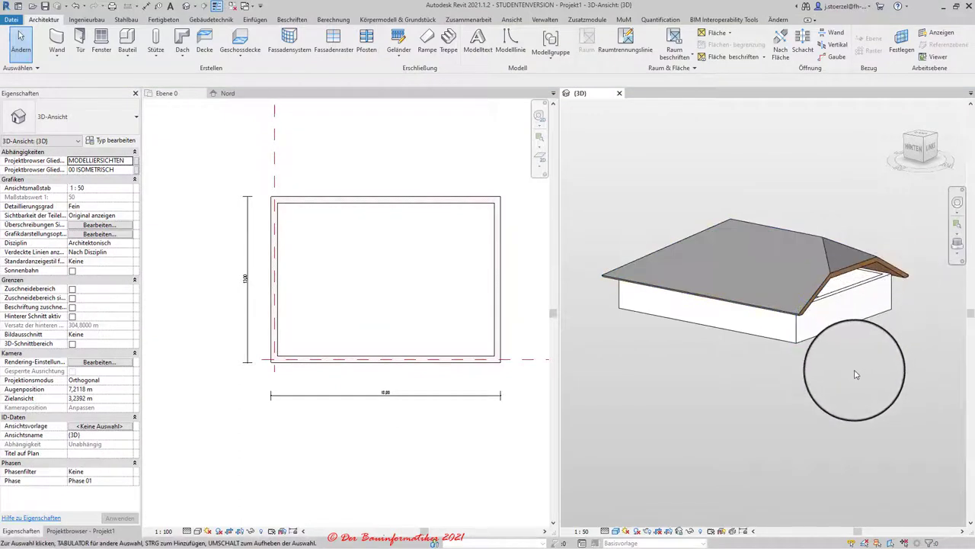
mouse_move(858, 330)
middle_mouse_down("shift")
mouse_move(622, 383)
mouse_move(830, 380)
middle_mouse_up("shift")
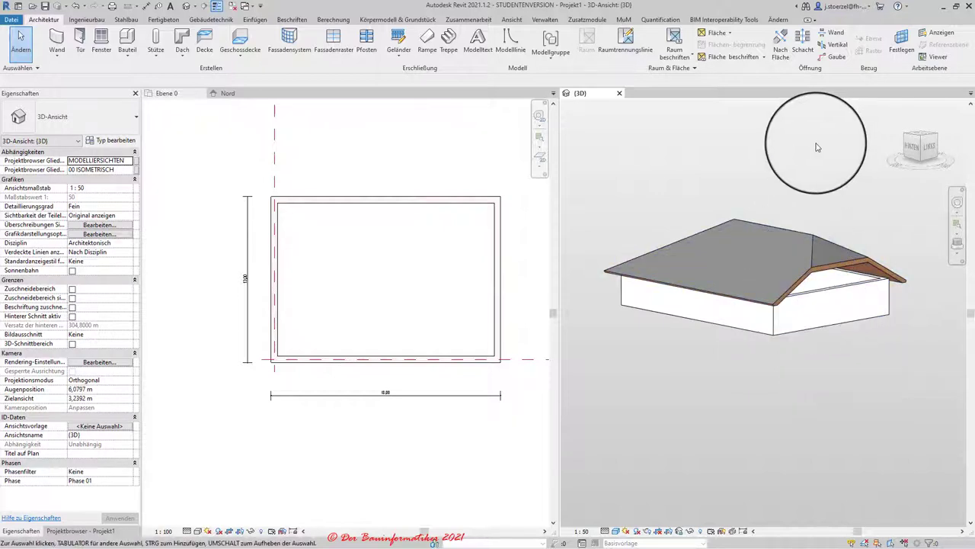
left_click(802, 241)
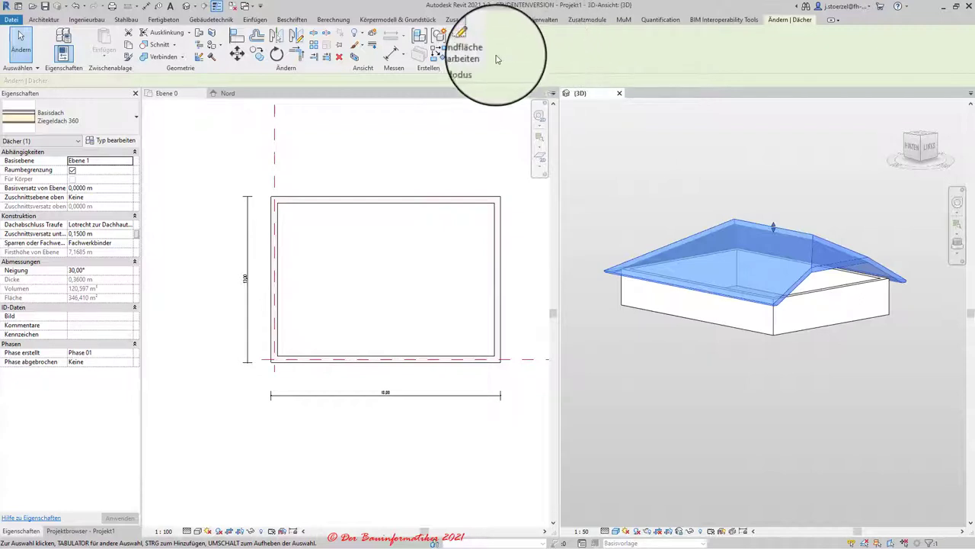
- Untick Defines Slope on all footprint boundary lines and finish the sketch
left_click(470, 47)
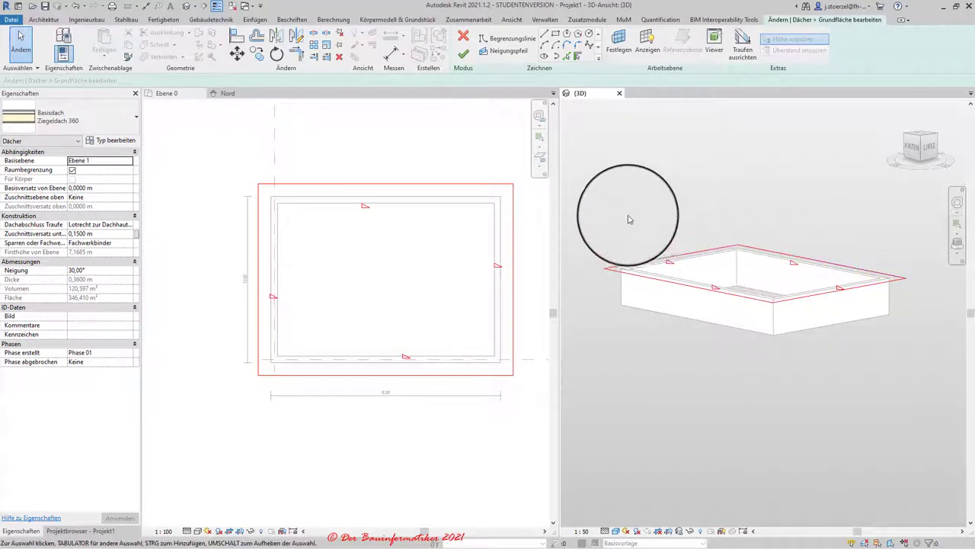
left_click_drag(592, 198, 922, 337)
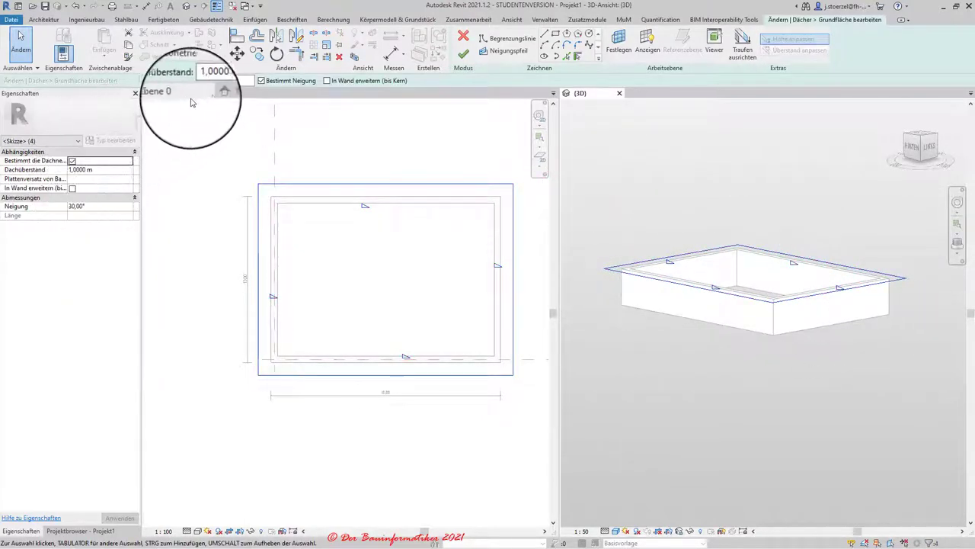
left_click(261, 80)
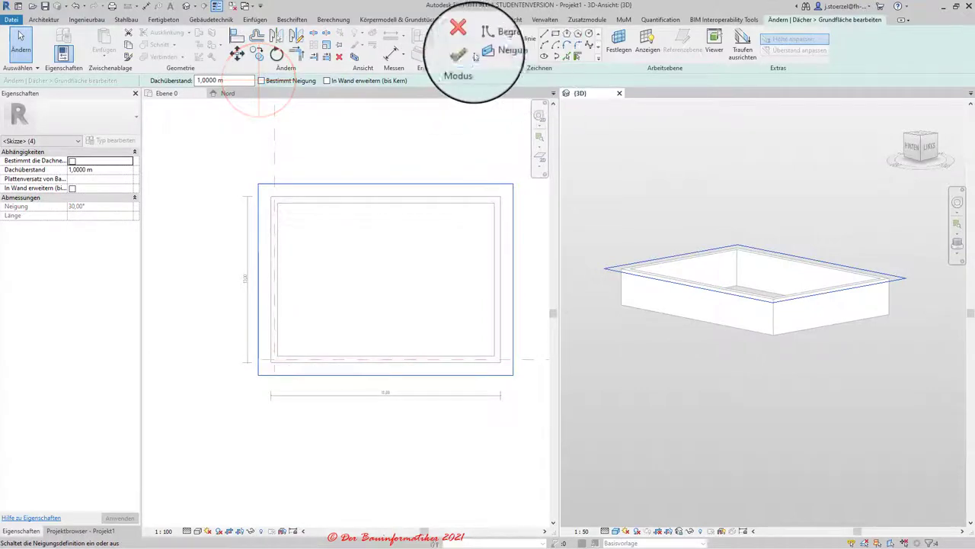
left_click(463, 55)
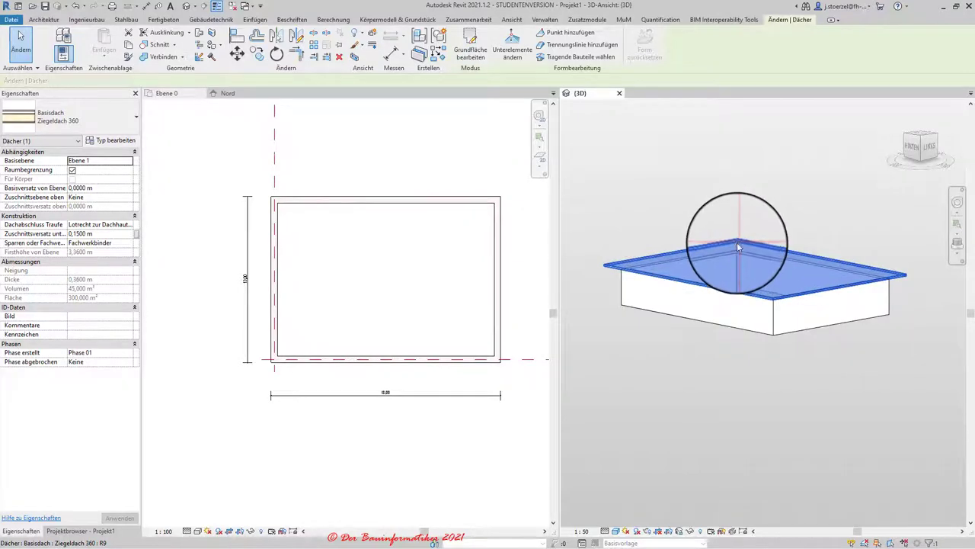
- Delete the flat Ziegeldach 360 roof and look at the available roof creation methods
key("Delete")
left_click(182, 56)
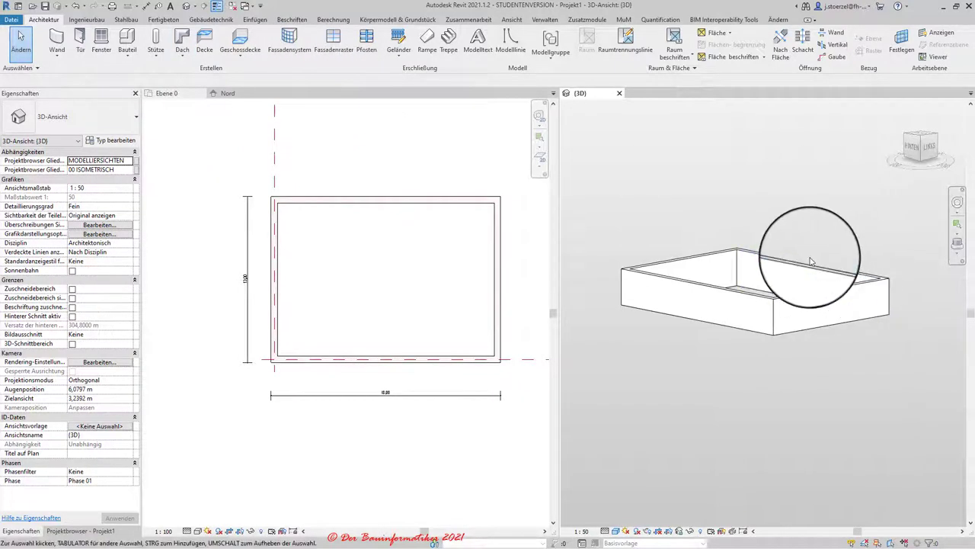
scroll(780, 257, "up", 3)
scroll(814, 251, "down", 2)
scroll(831, 274, "down", 1)
- Set the front wall face as the current work plane using Pick a plane
mouse_move(855, 299)
middle_mouse_down("shift")
mouse_move(812, 220)
mouse_move(806, 243)
mouse_move(797, 242)
middle_mouse_up("shift")
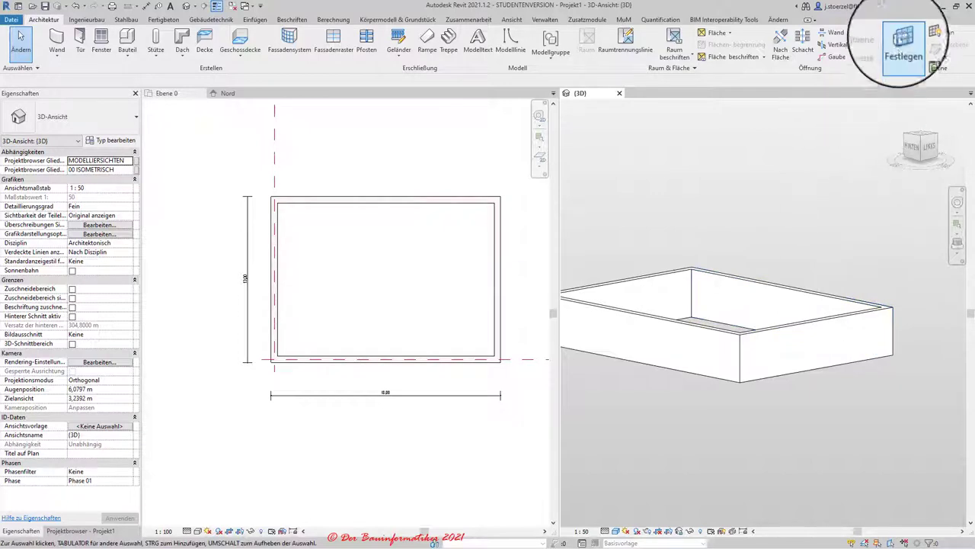
left_click(904, 41)
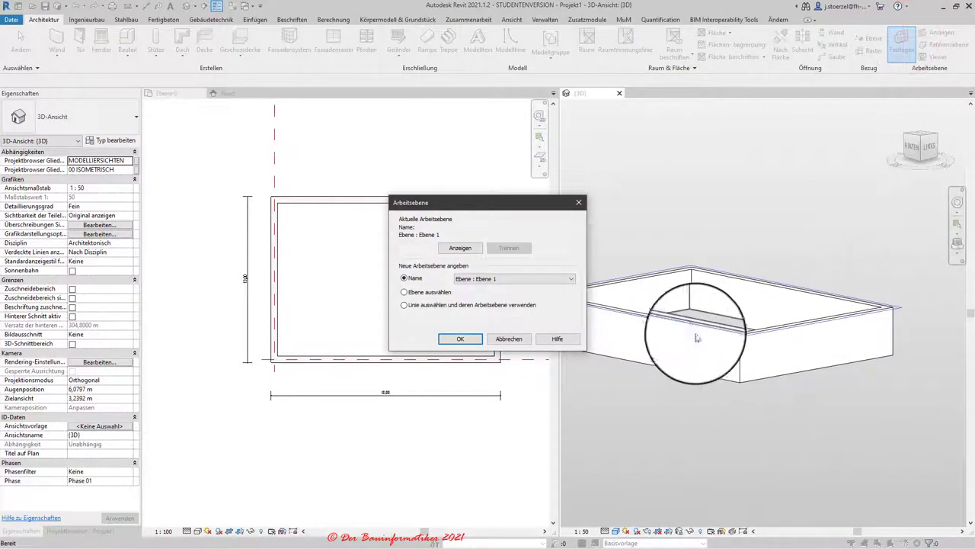
left_click(404, 293)
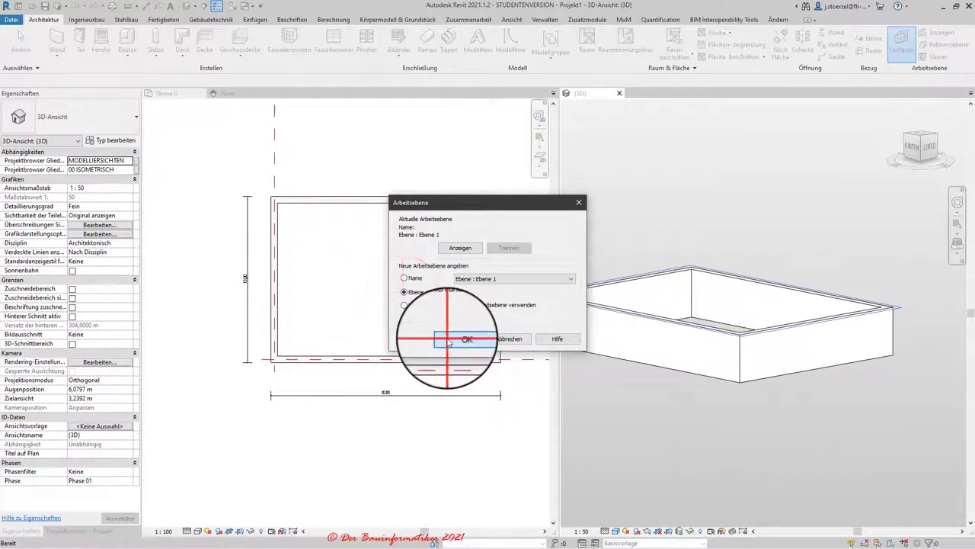
left_click(460, 339)
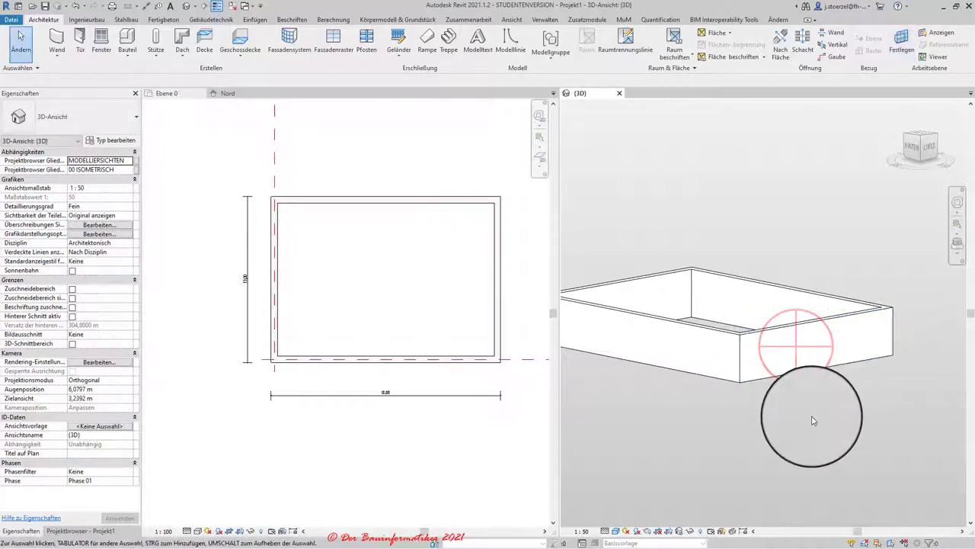
- Show the current work-plane grid and inspect the front and side walls
left_click(938, 34)
left_click(824, 319)
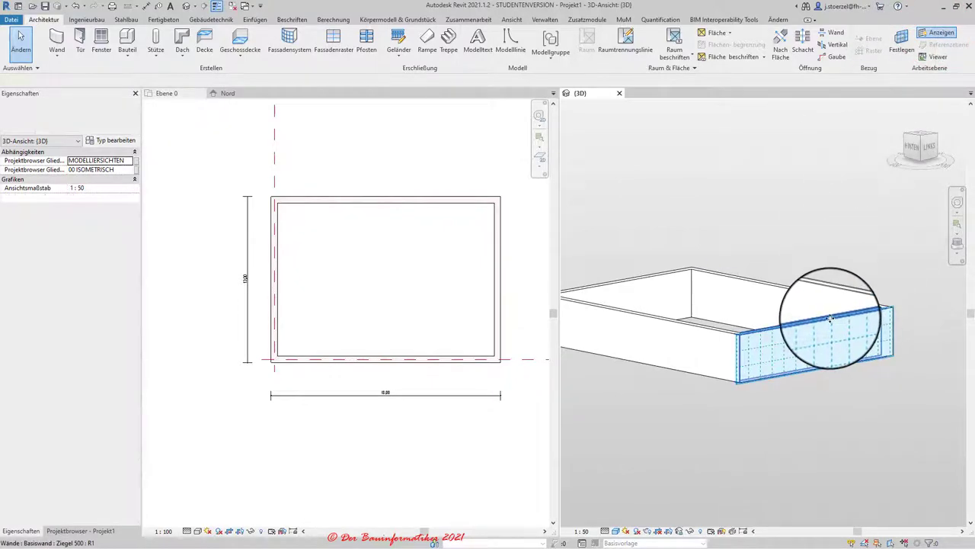
key("Escape")
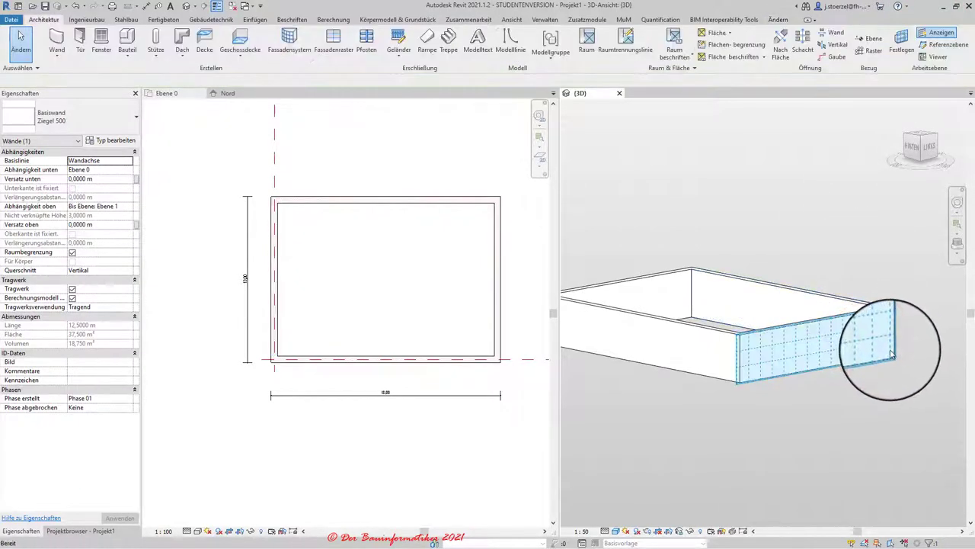
left_click(893, 352)
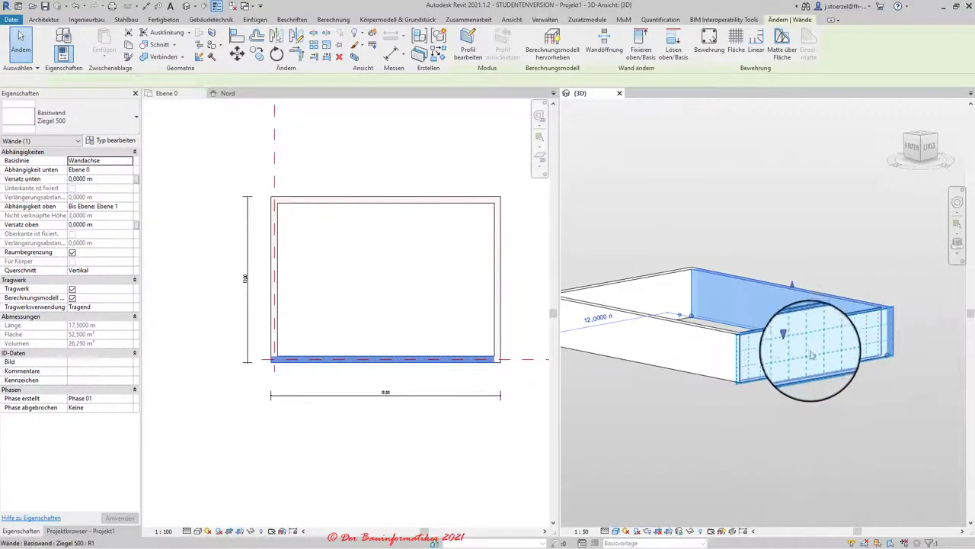
key("Escape")
scroll(731, 369, "up", 3)
scroll(686, 366, "down", 1)
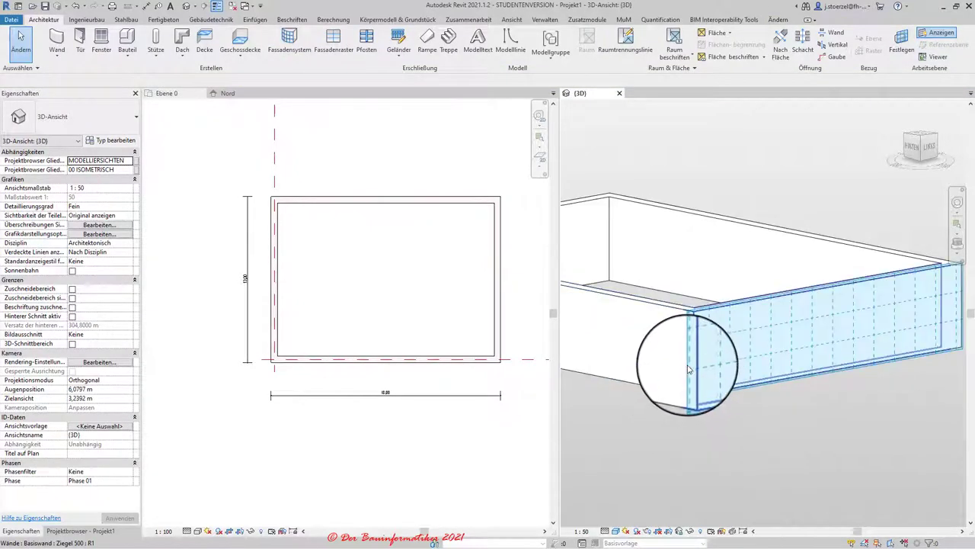
left_click(688, 371)
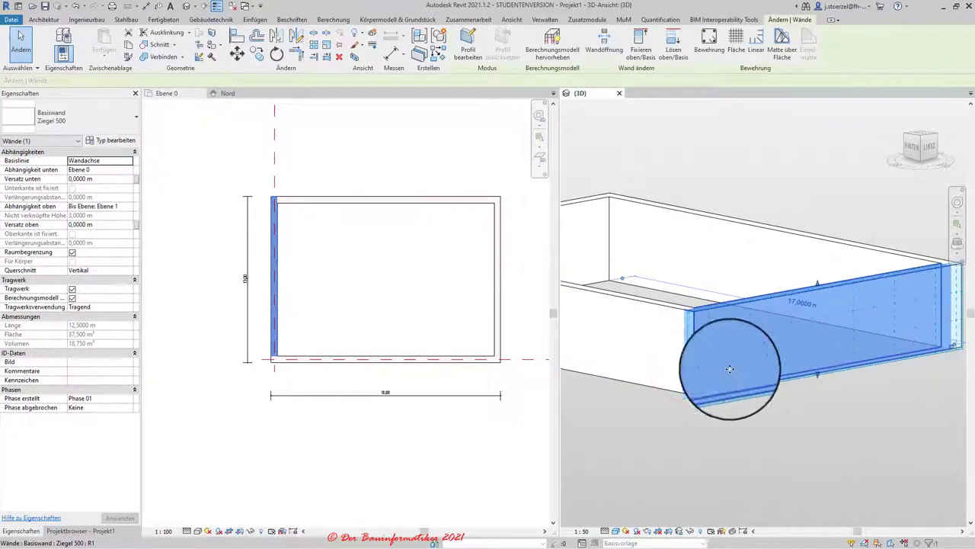
key("Escape")
mouse_move(715, 377)
middle_mouse_down("shift")
mouse_move(729, 427)
mouse_move(658, 399)
mouse_move(821, 433)
middle_mouse_up("shift")
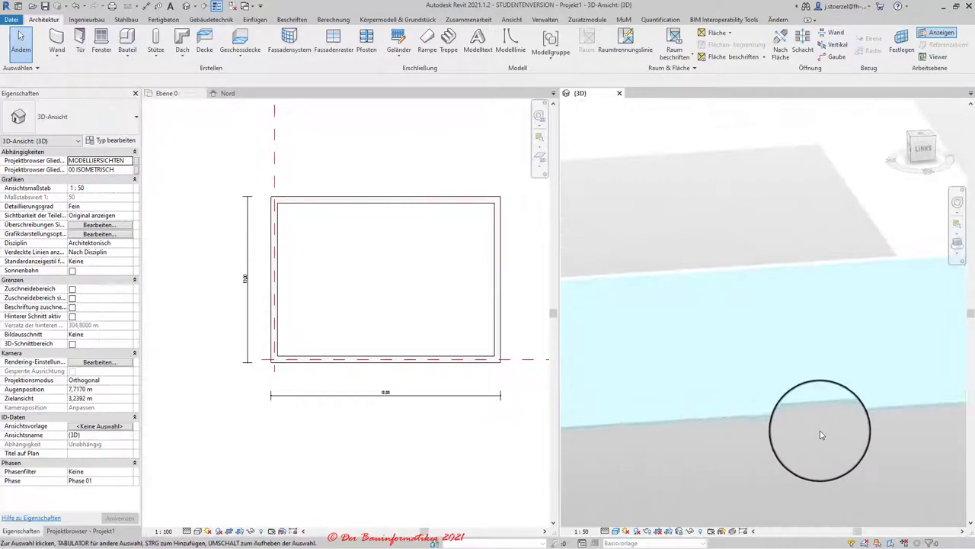
scroll(687, 444, "down", 3)
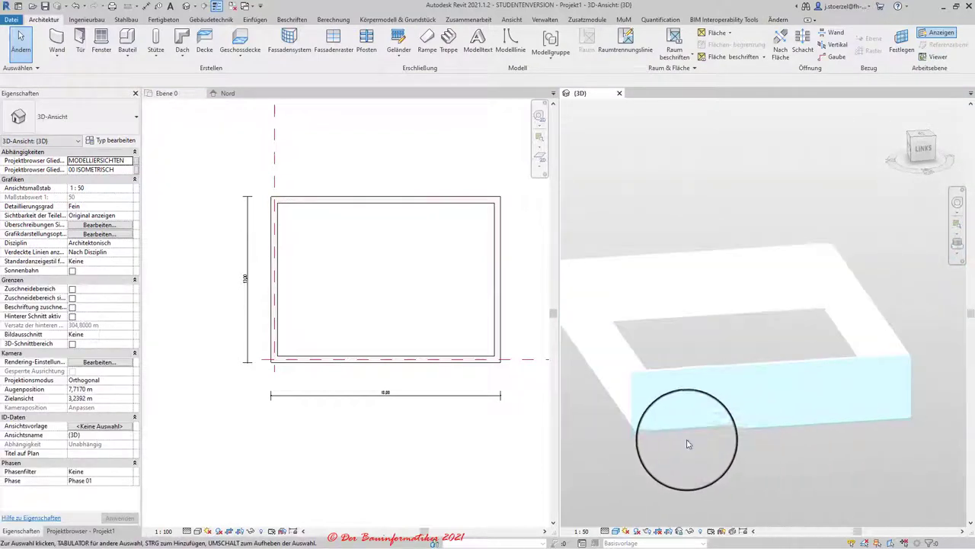
- Stretch the work-plane grid upward above the walls and outward past both wall ends
left_click(634, 440)
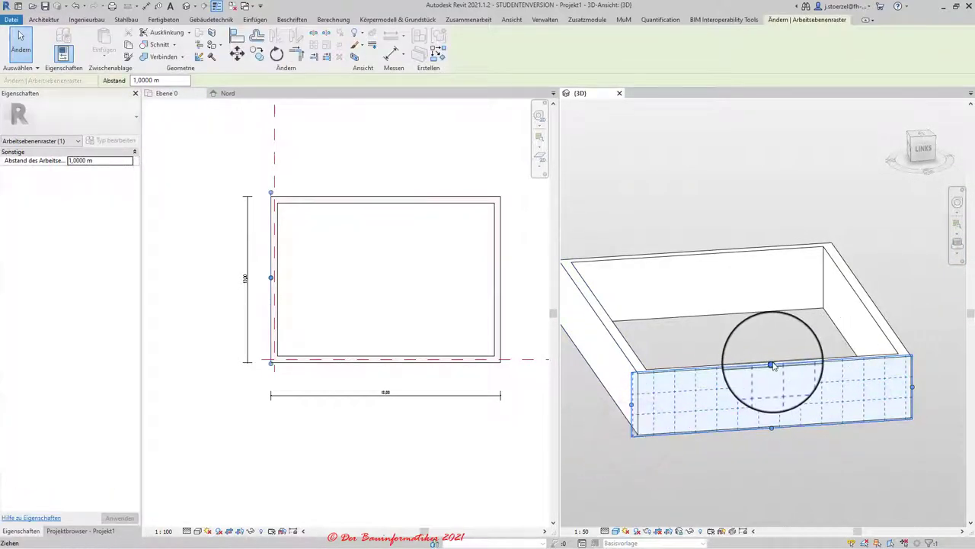
left_click_drag(781, 364, 771, 284)
left_click_drag(910, 345, 928, 348)
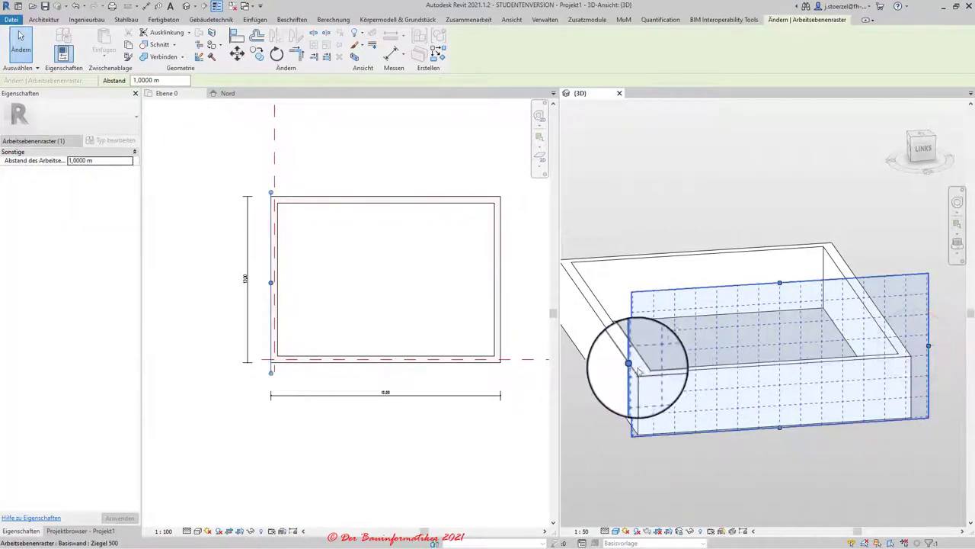
left_click_drag(632, 364, 619, 361)
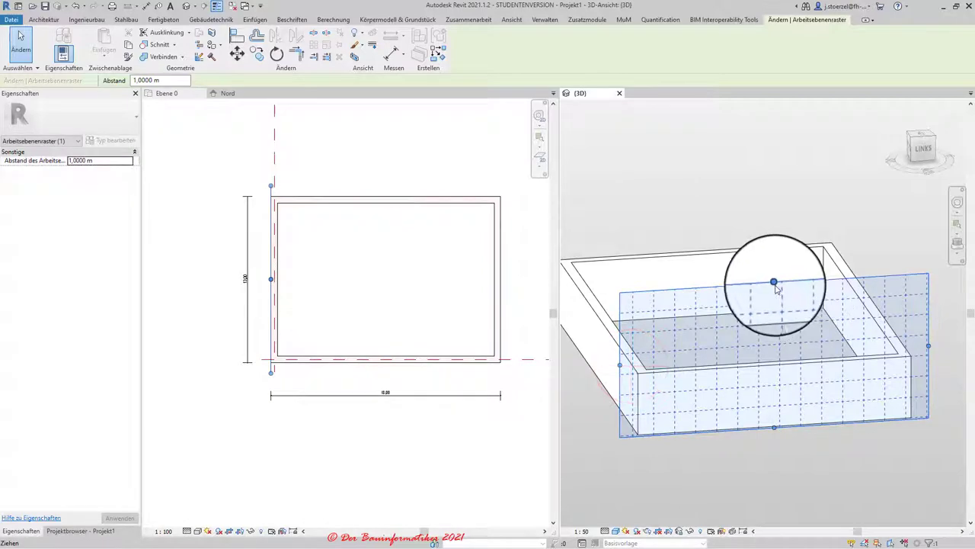
left_click_drag(773, 282, 773, 208)
key("Escape")
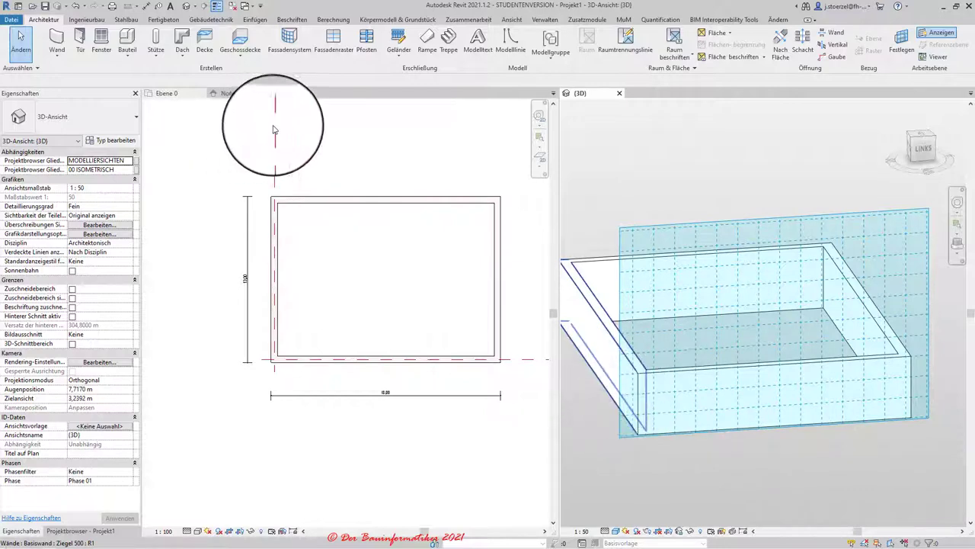
- Start a Roof by Extrusion referenced to Ebene 1 at 0 m offset
left_click(181, 58)
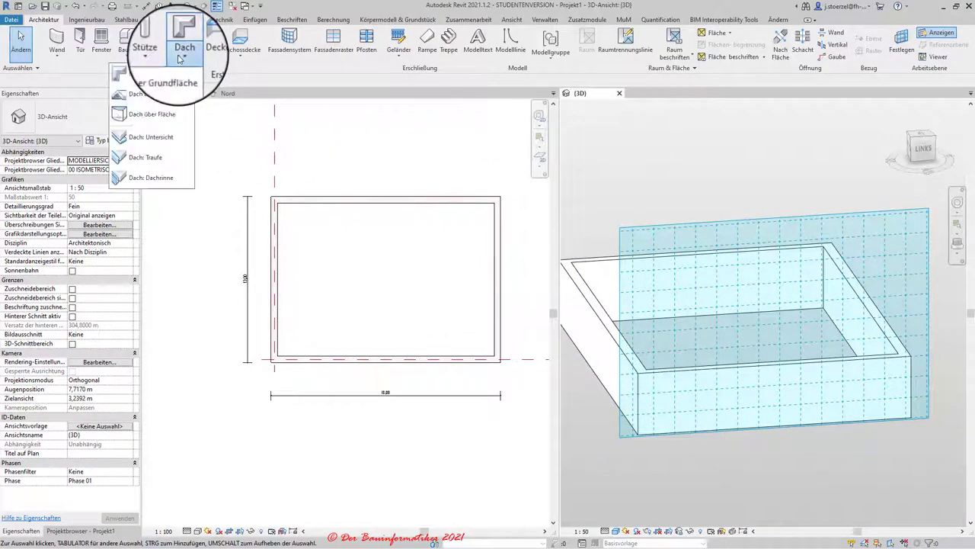
left_click(151, 94)
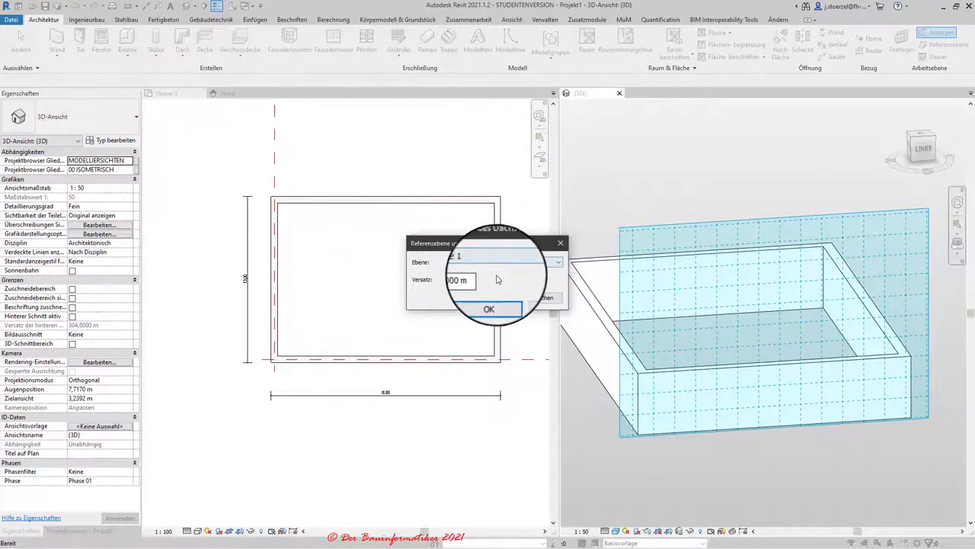
left_click(488, 308)
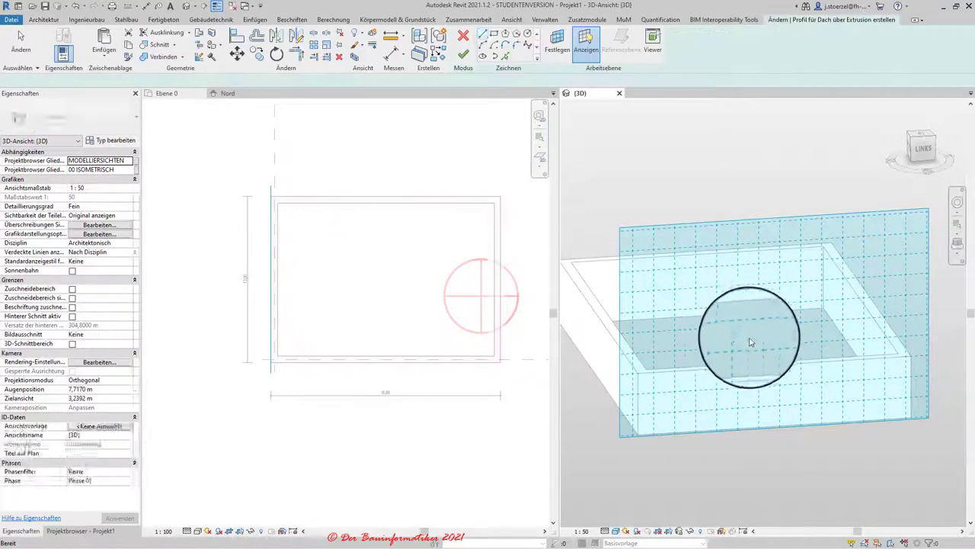
- Turn to a straight-on side view of the front wall face and zoom to frame it
left_click(891, 164)
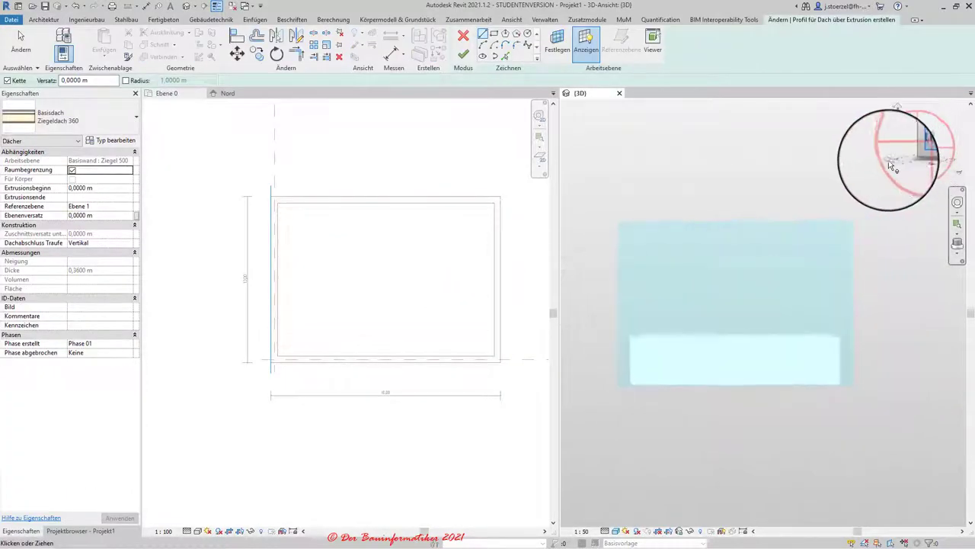
scroll(733, 331, "up", 2)
scroll(760, 343, "up", 2)
scroll(799, 332, "up", 2)
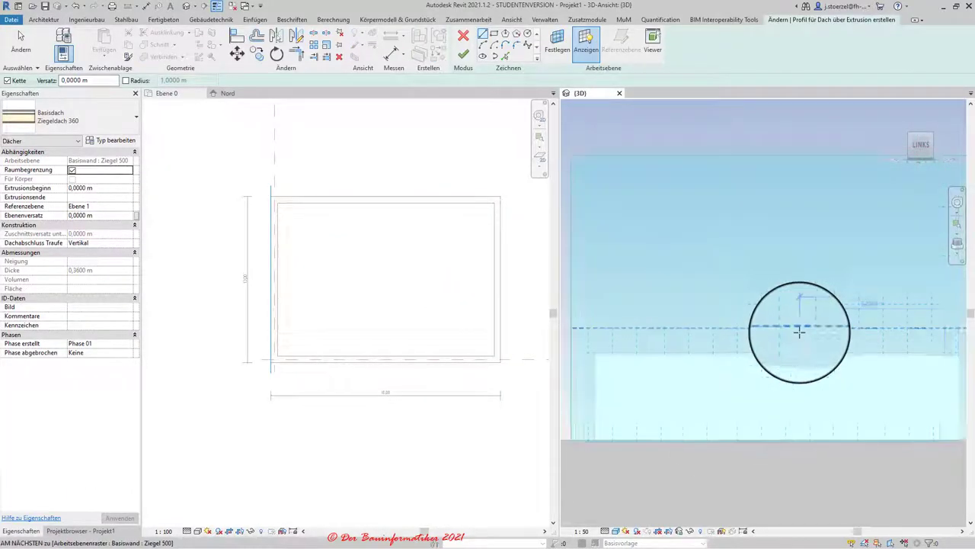
scroll(788, 320, "down", 2)
scroll(760, 314, "down", 1)
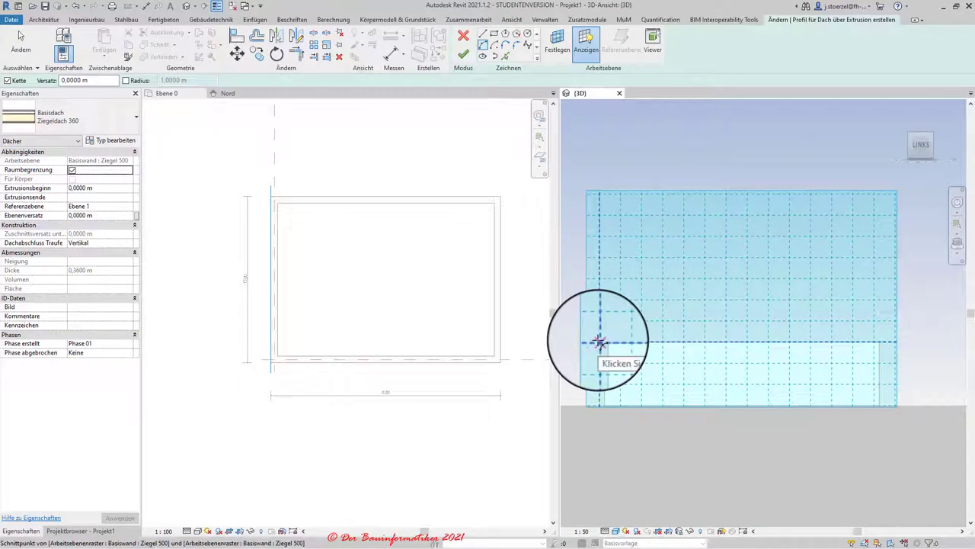
scroll(666, 354, "up", 2)
scroll(664, 355, "up", 1)
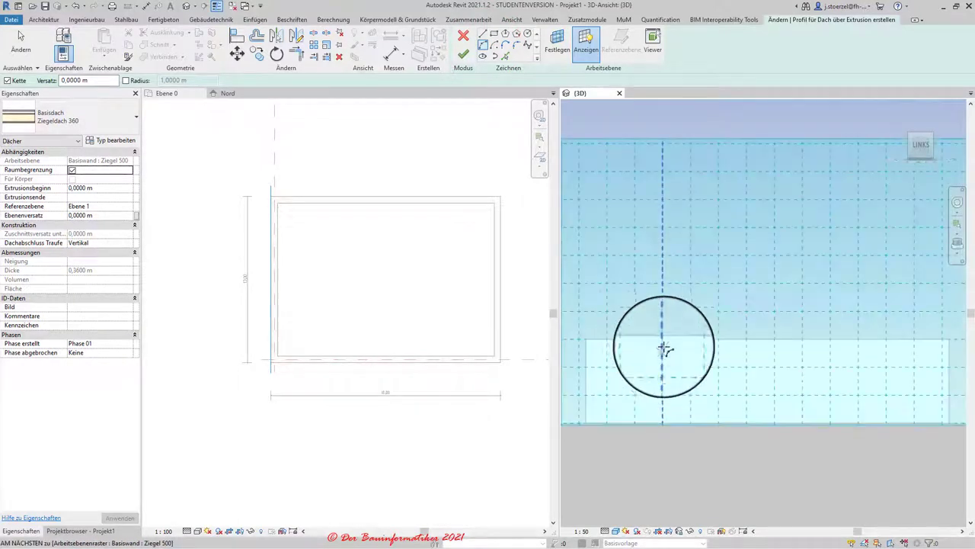
scroll(653, 283, "down", 2)
scroll(620, 300, "down", 1)
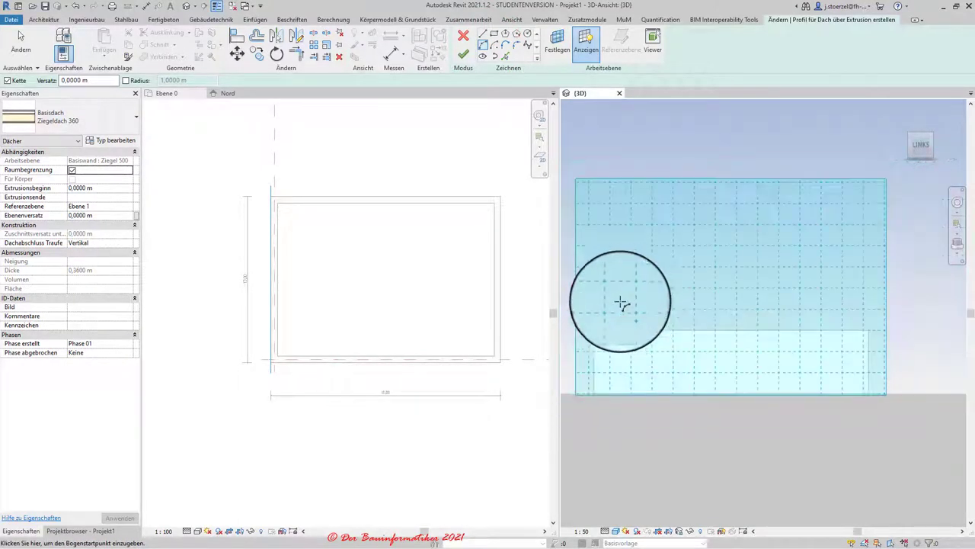
- Try starting straight profile lines, then stretch the work-plane grid across the whole wall
left_click(482, 35)
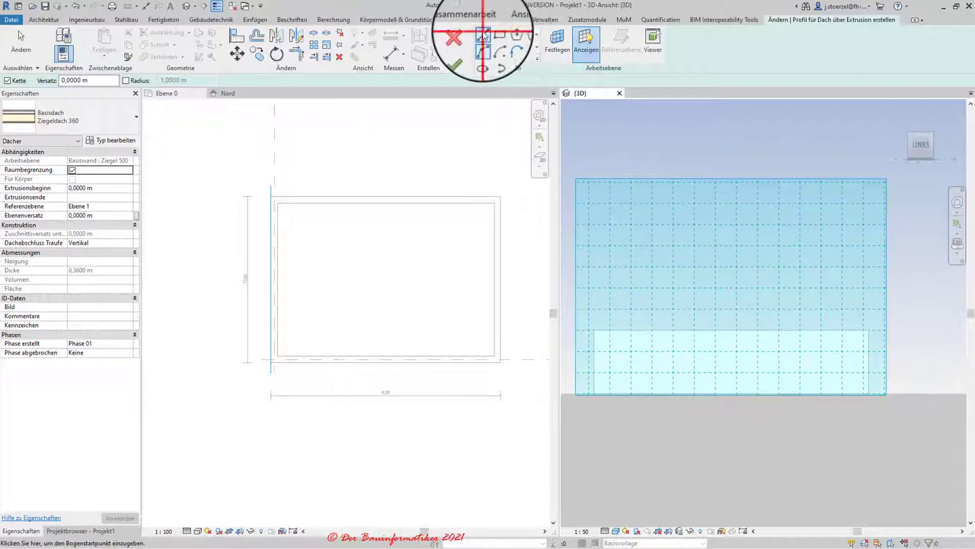
left_click(592, 332)
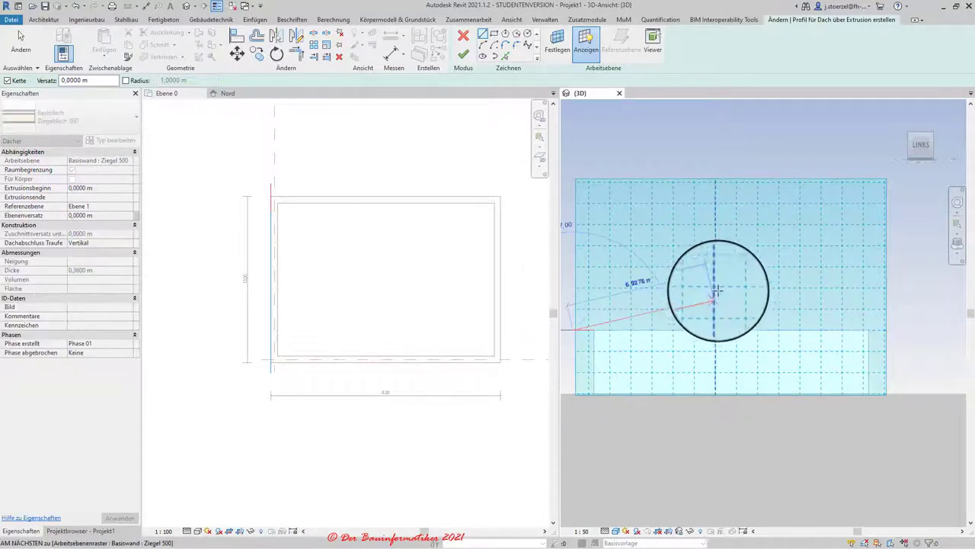
key("Escape")
key("Escape")
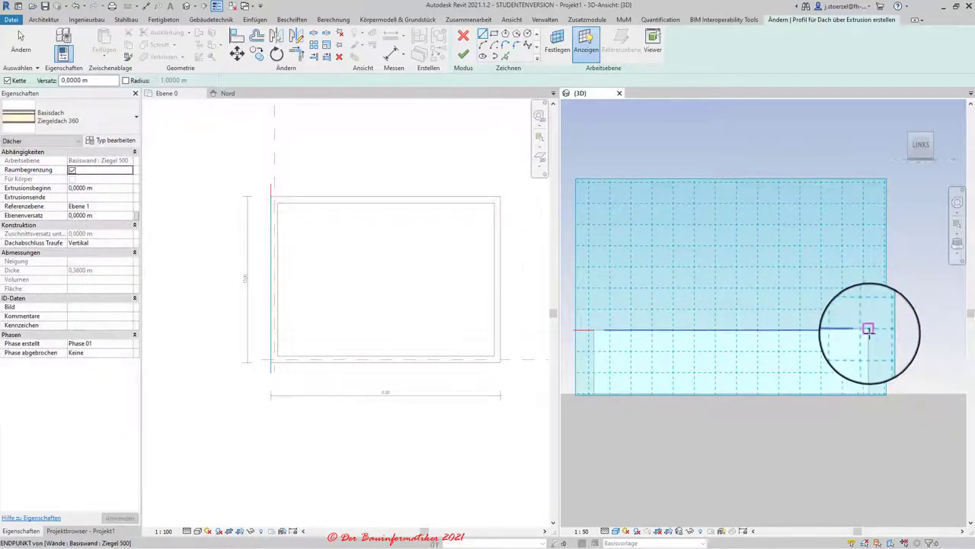
left_click(871, 333)
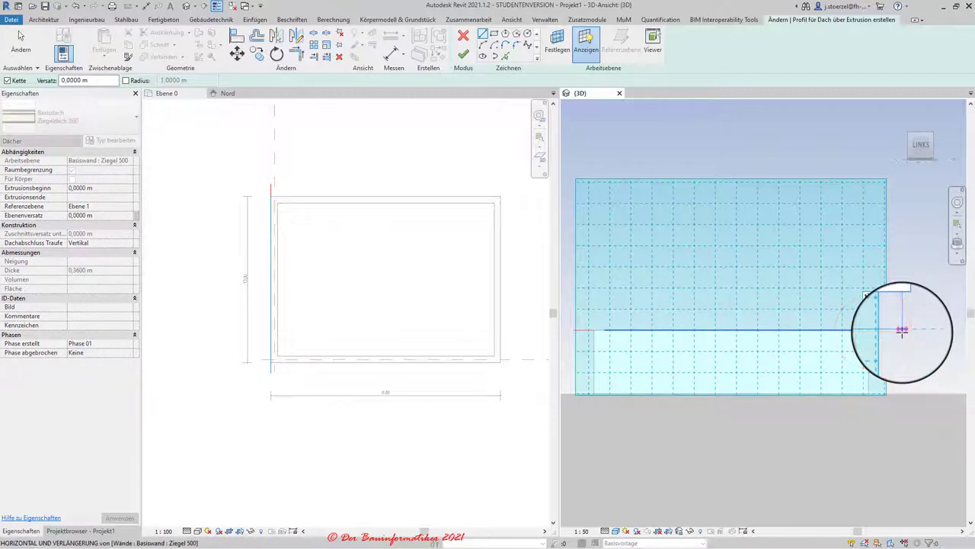
left_click(902, 329)
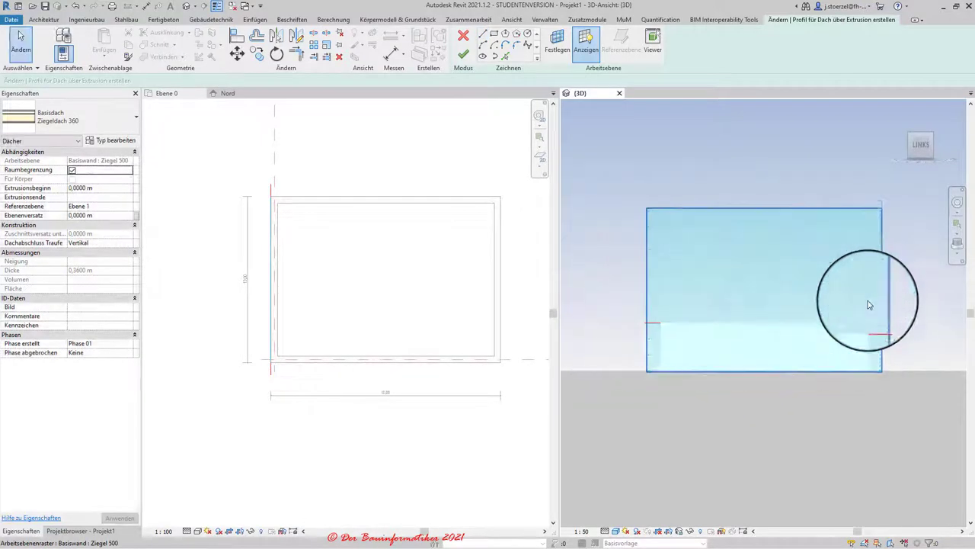
scroll(868, 305, "down", 3)
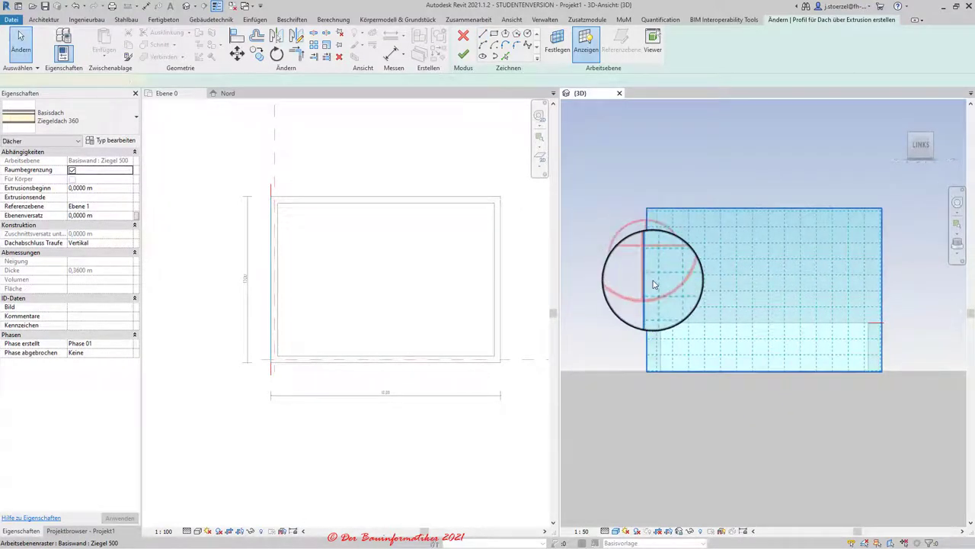
left_click(643, 283)
mouse_move(640, 293)
left_mouse_down()
mouse_move(914, 299)
mouse_move(898, 289)
left_mouse_up()
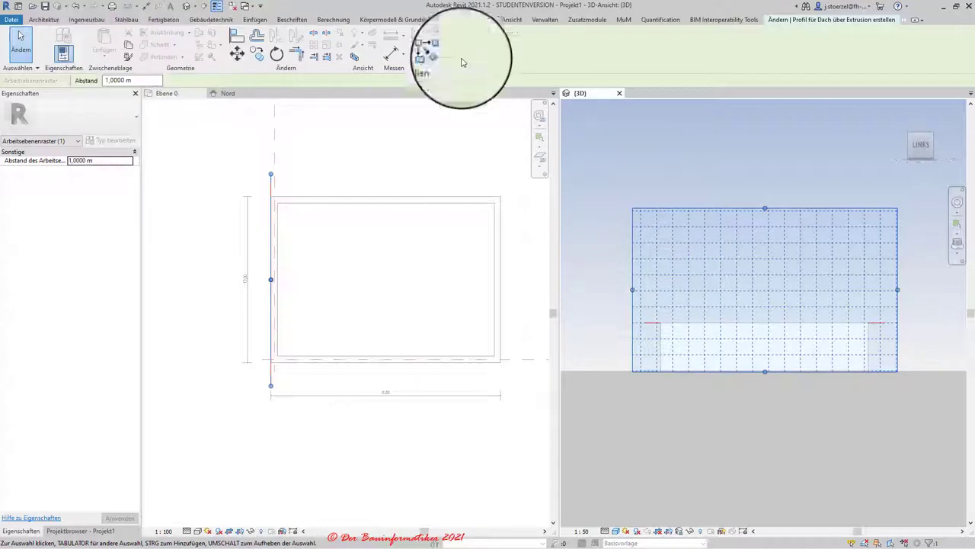
- Draw a Start-End-Radius arc of about 8.3117 m radius between the two wall tops
left_click(860, 21)
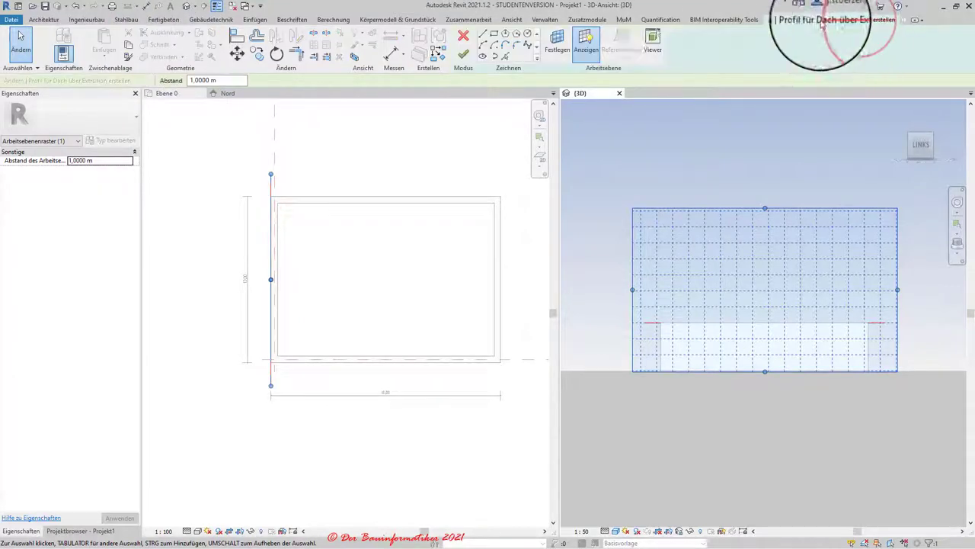
left_click(484, 47)
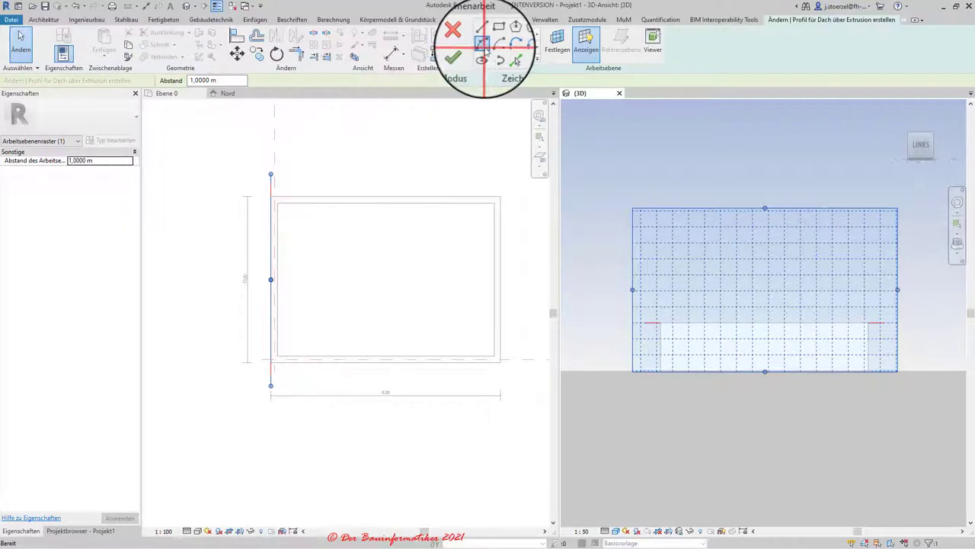
left_click(646, 324)
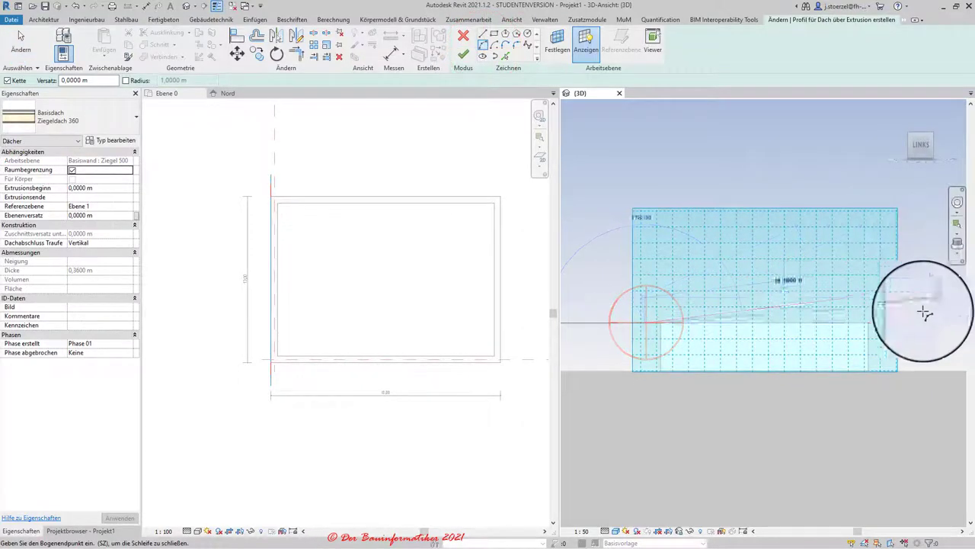
left_click(883, 324)
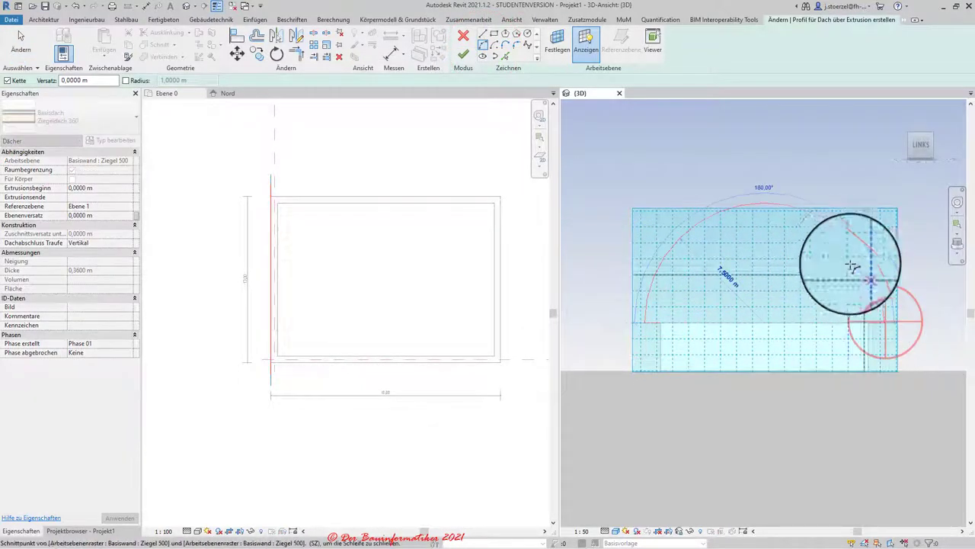
left_click(812, 256)
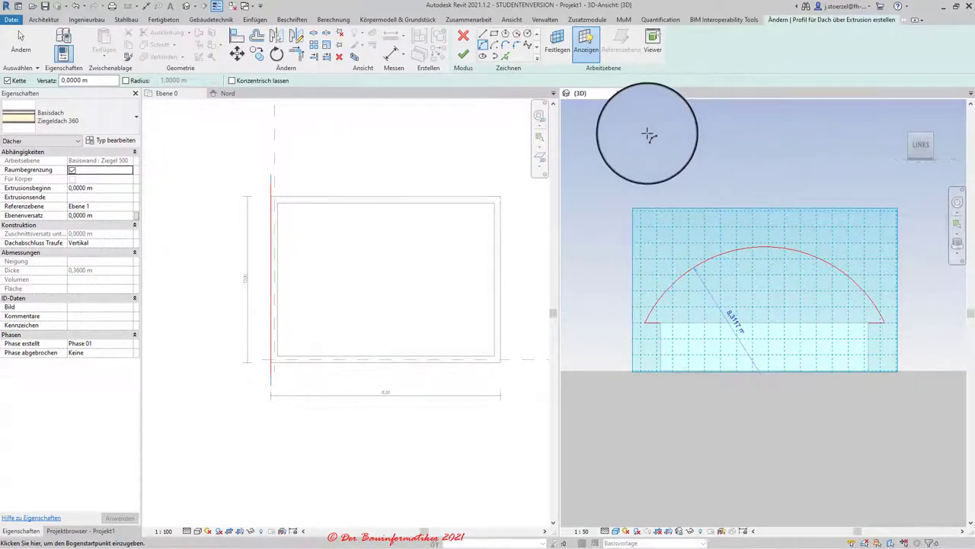
key("Escape")
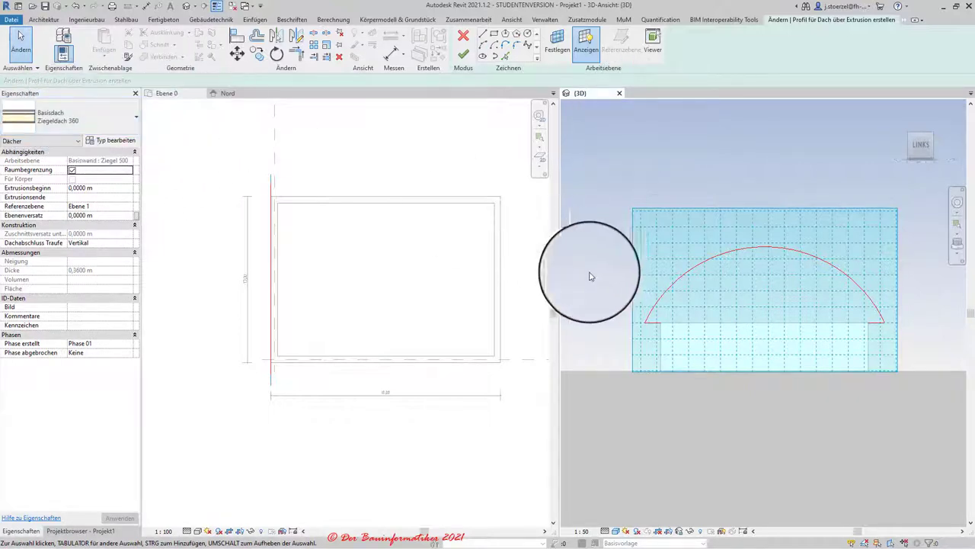
- Finish the extrusion roof to -18 m, then reopen and finish its profile again
left_click(460, 53)
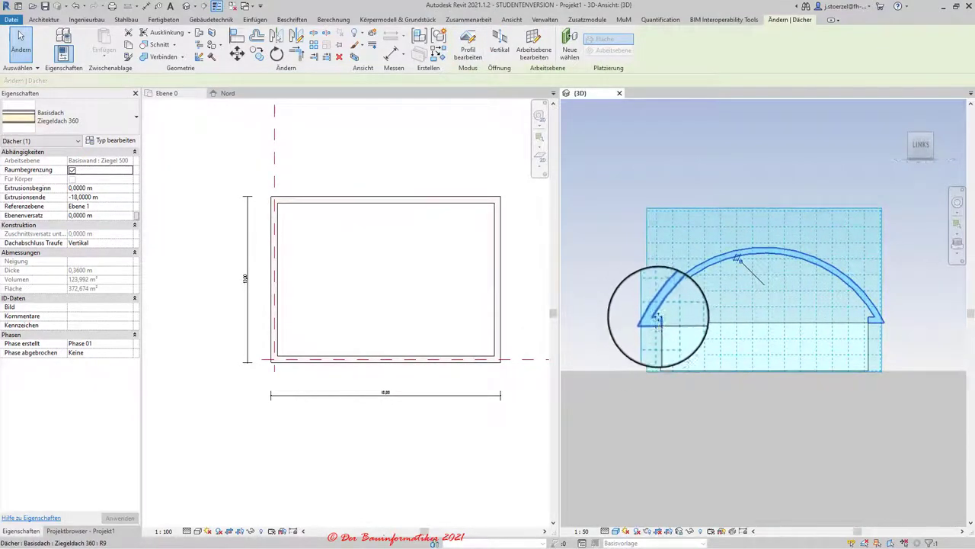
key("Escape")
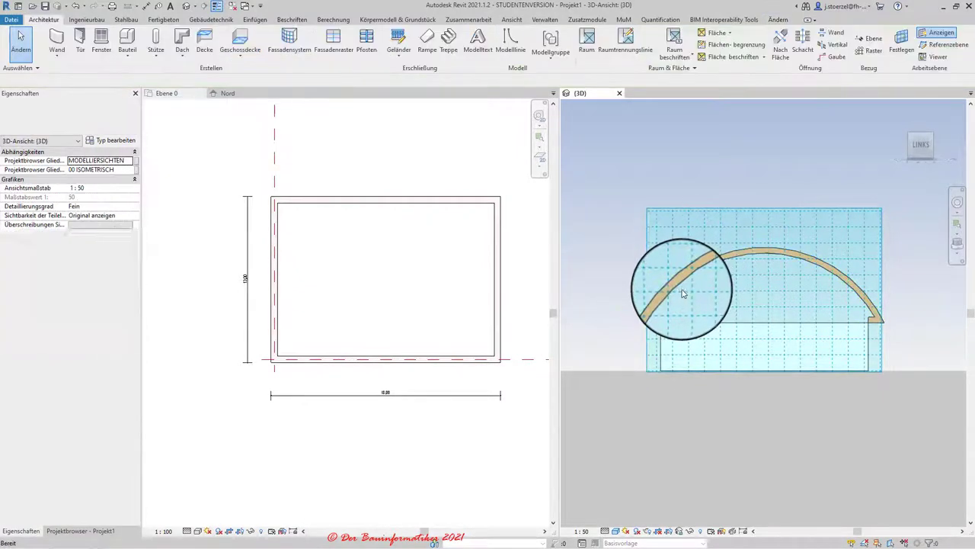
left_click(684, 294)
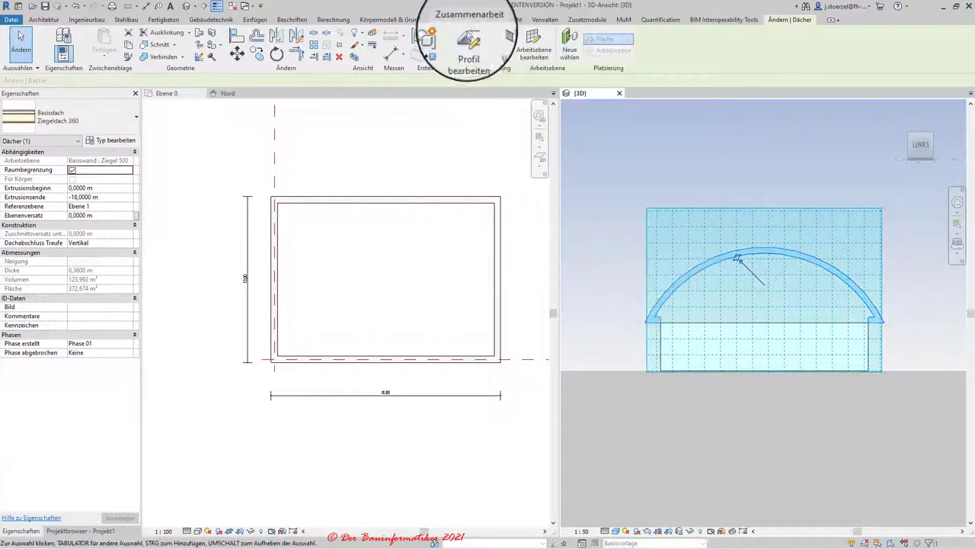
left_click(469, 50)
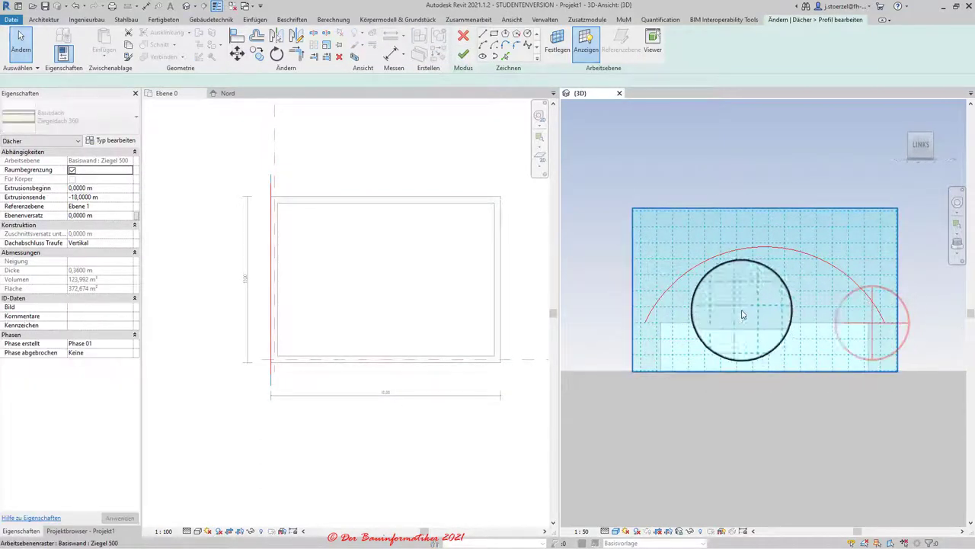
left_click(463, 55)
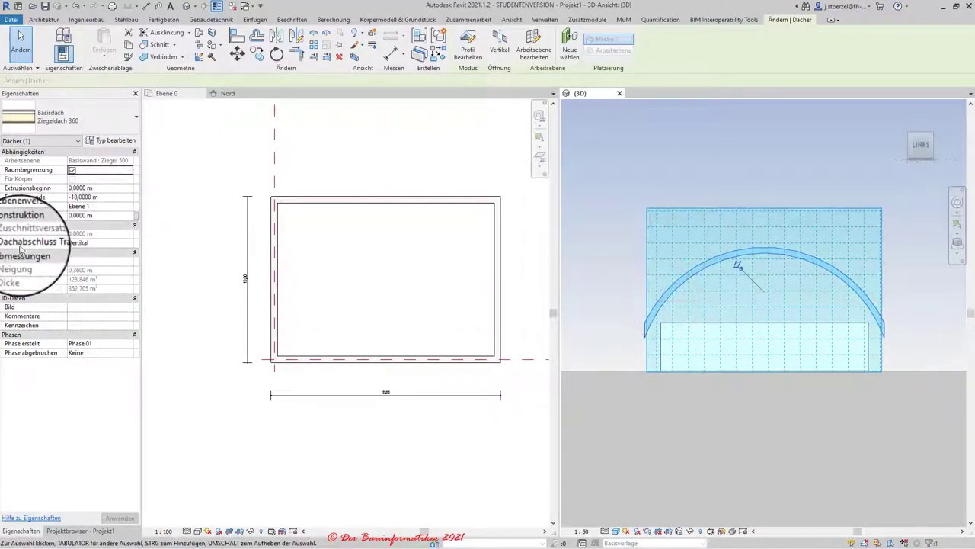
- Set the roof's Dachabschluss Traufe to Vertikal mit Zuschnitt and show the Dach creation list
left_click(92, 247)
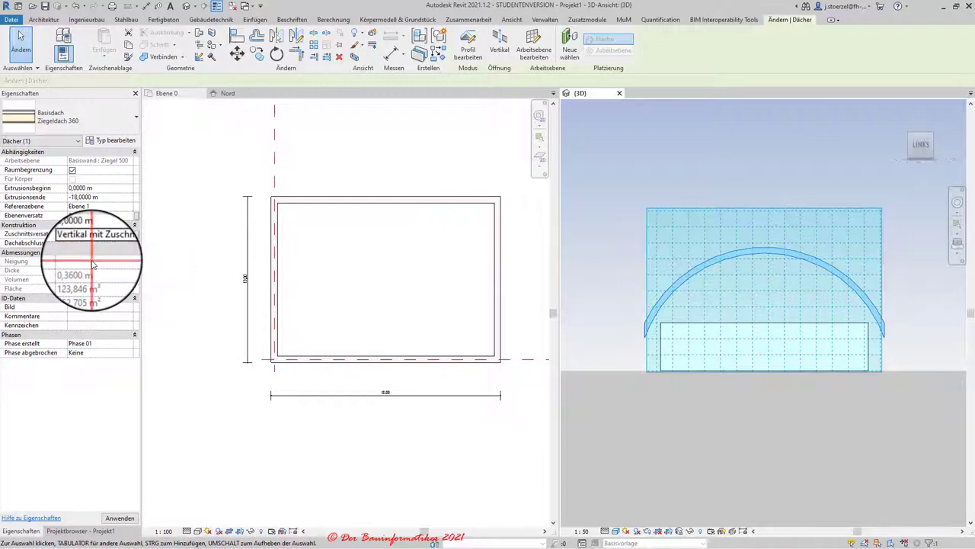
left_click(93, 263)
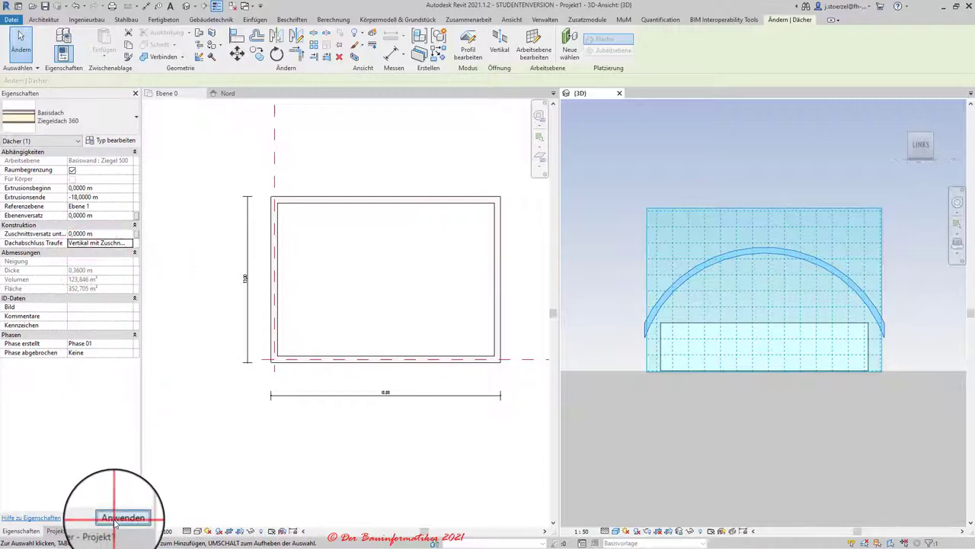
scroll(719, 265, "up", 2)
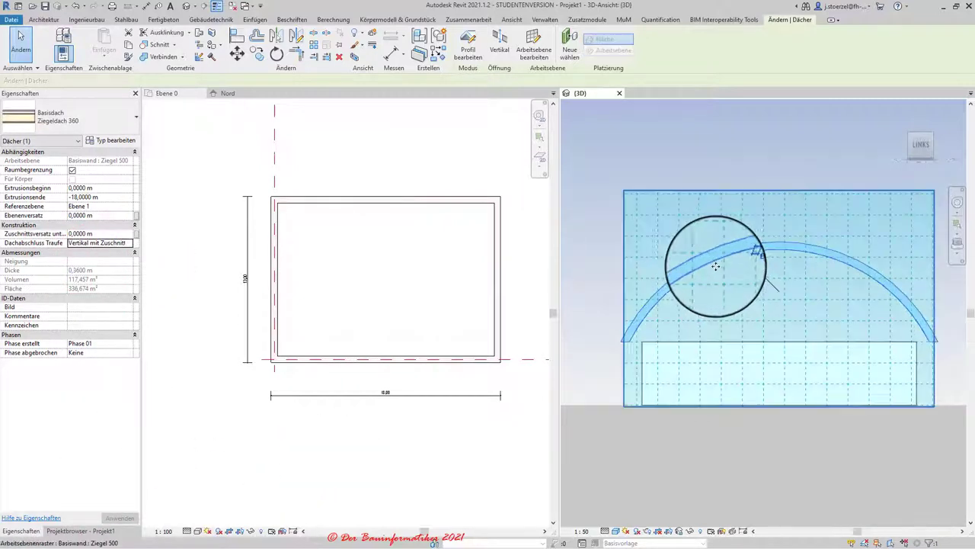
scroll(682, 286, "down", 1)
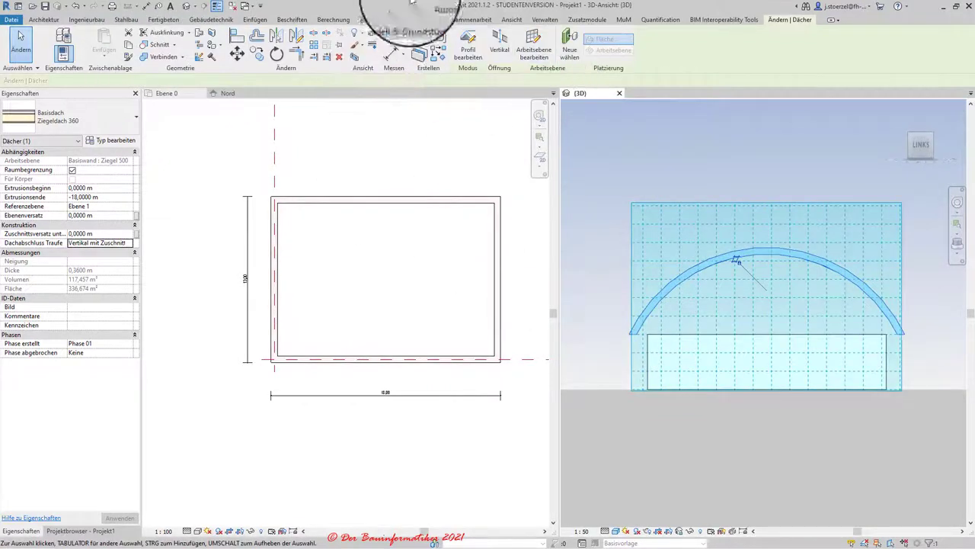
left_click(44, 21)
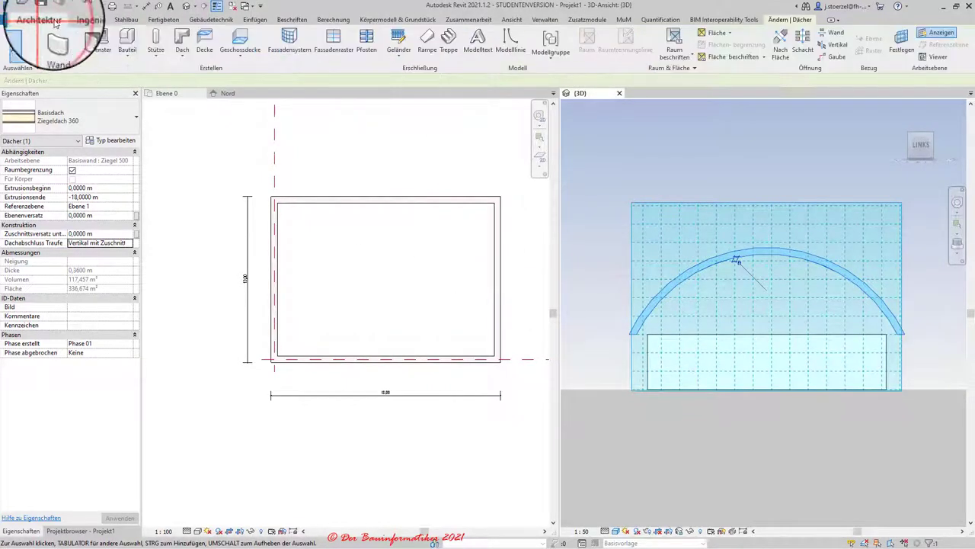
left_click(178, 63)
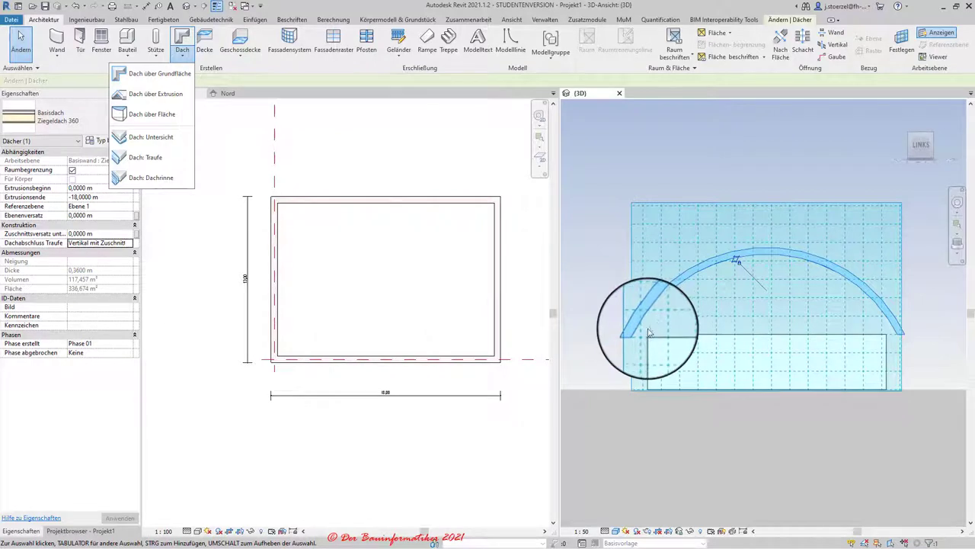
- Switch to an isometric corner view and select the barrel roof
left_click(675, 251)
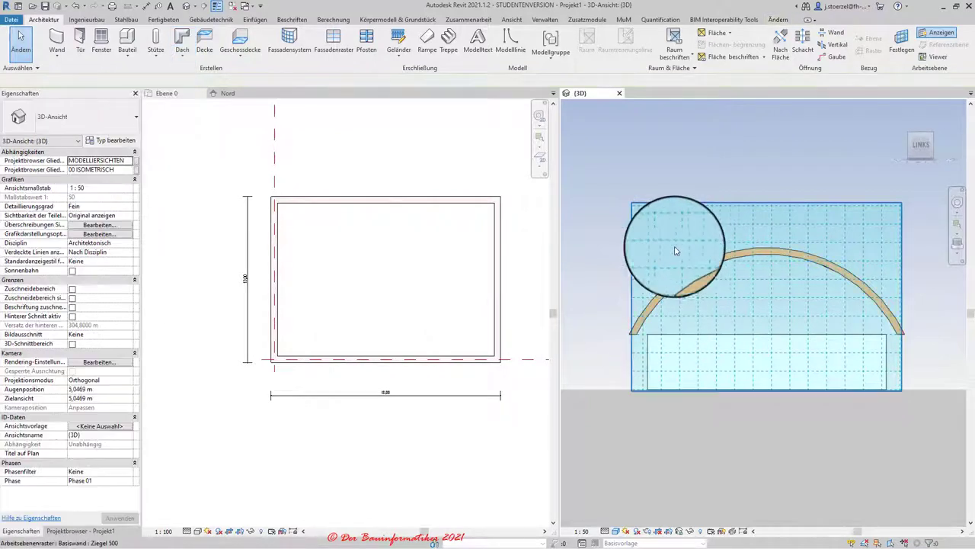
scroll(671, 226, "down", 2)
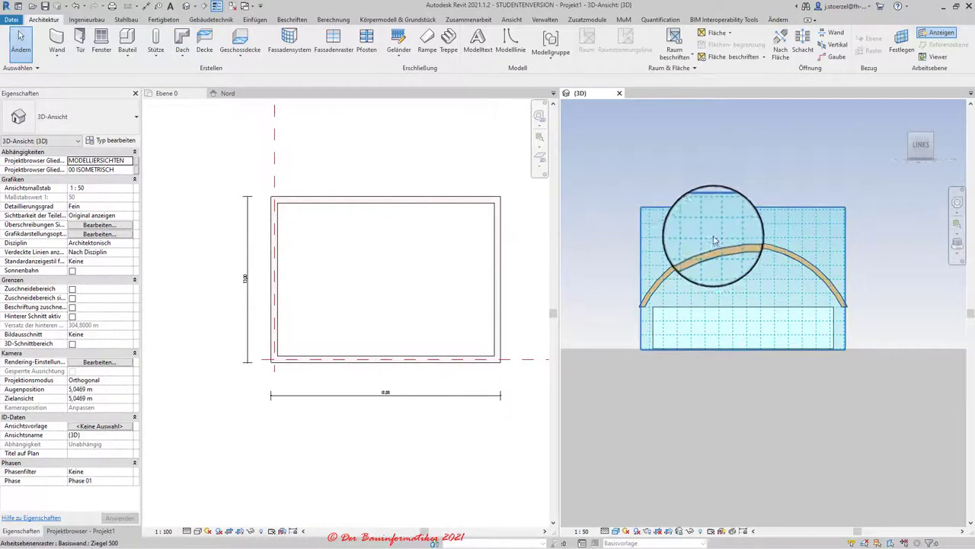
left_click(911, 137)
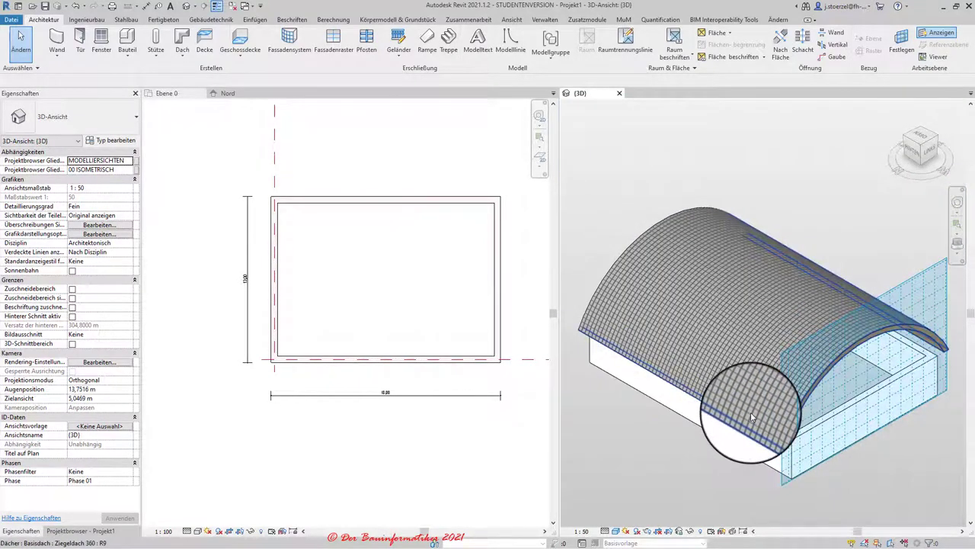
scroll(783, 445, "down", 1)
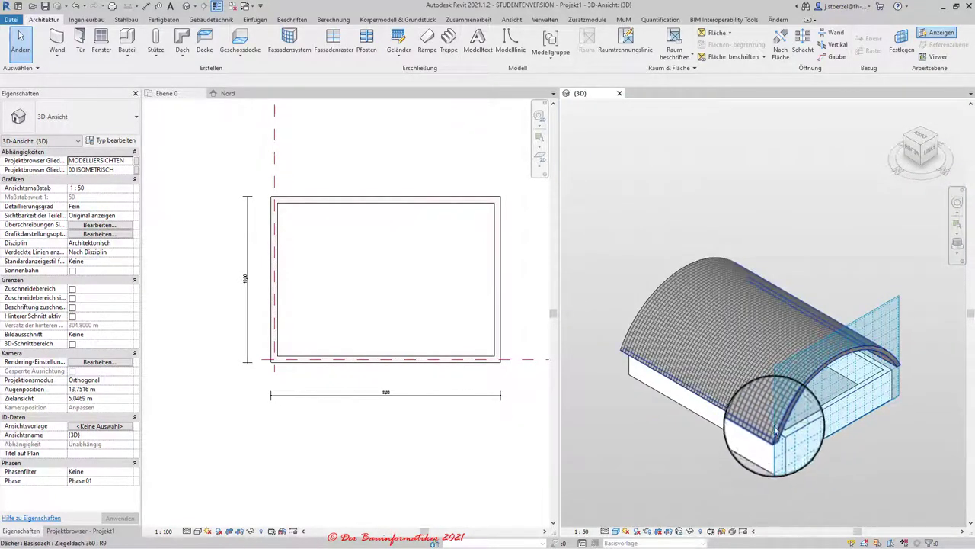
left_click(757, 429)
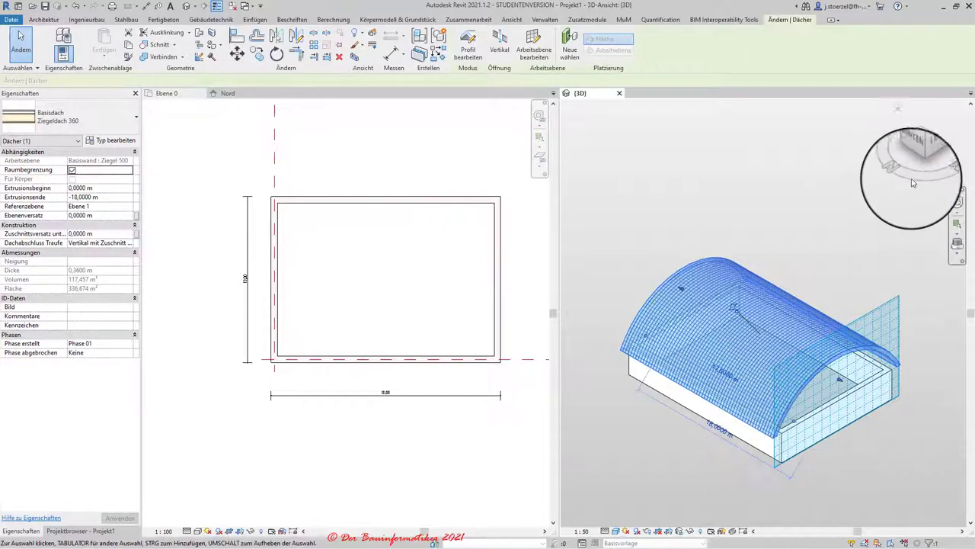
- From the back view, drag the roof end to shorten it to 13.6 m, then undo
left_click(918, 143)
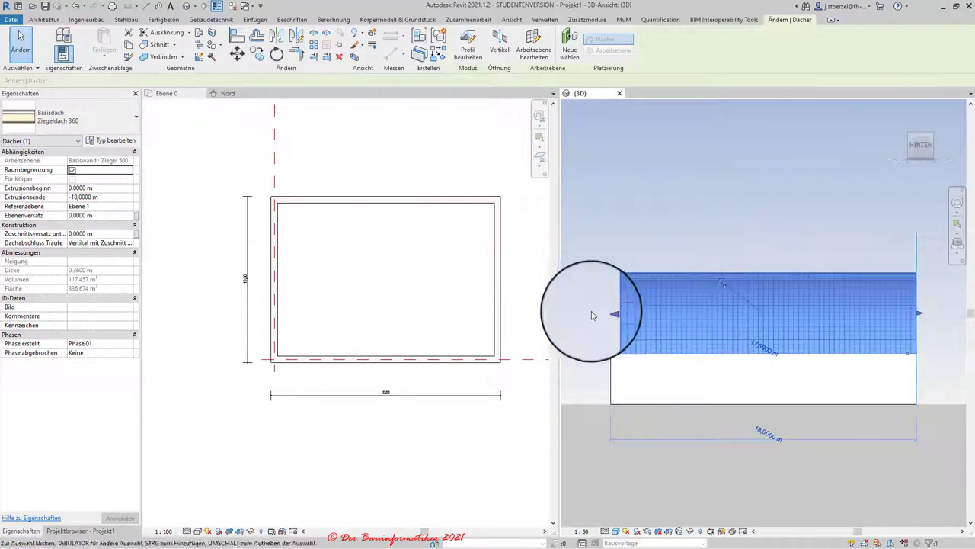
left_click_drag(607, 315, 685, 314)
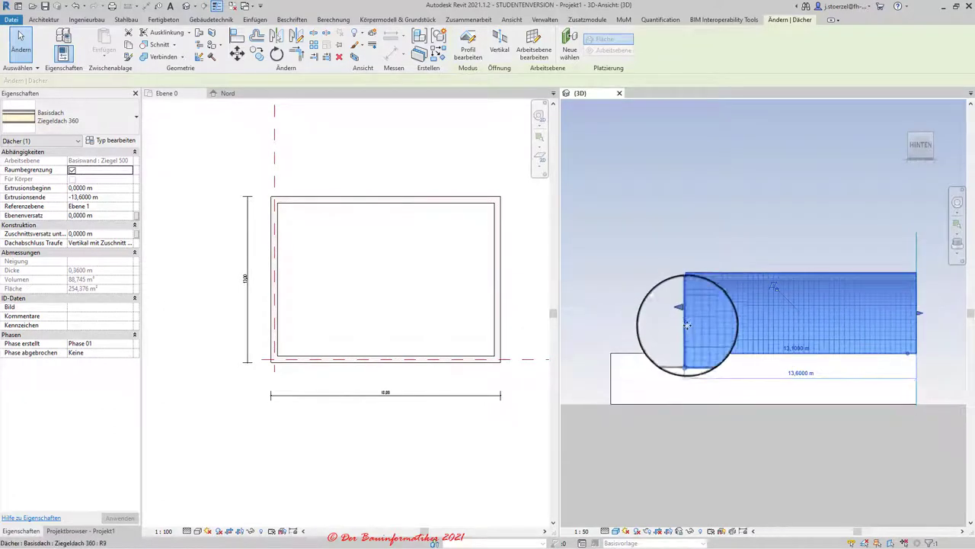
left_click(75, 7)
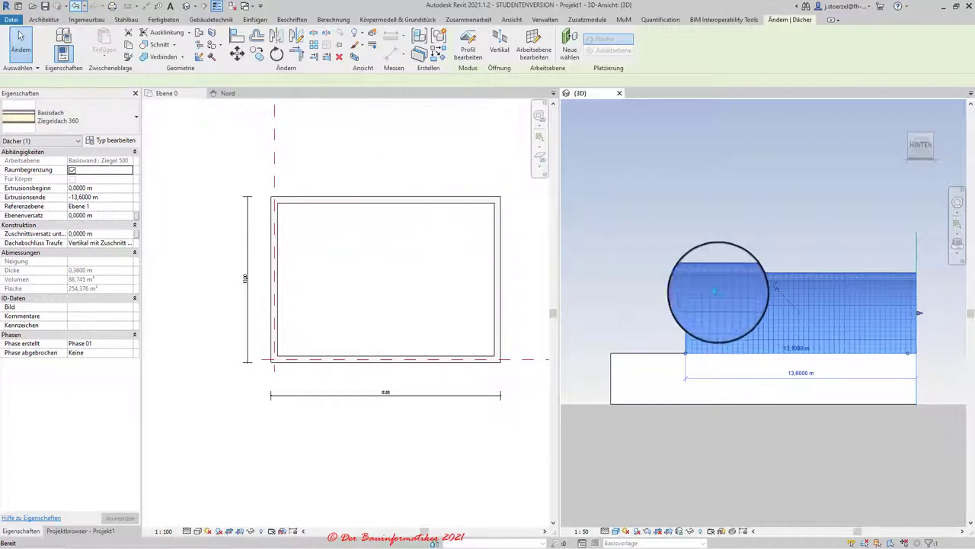
key("Escape")
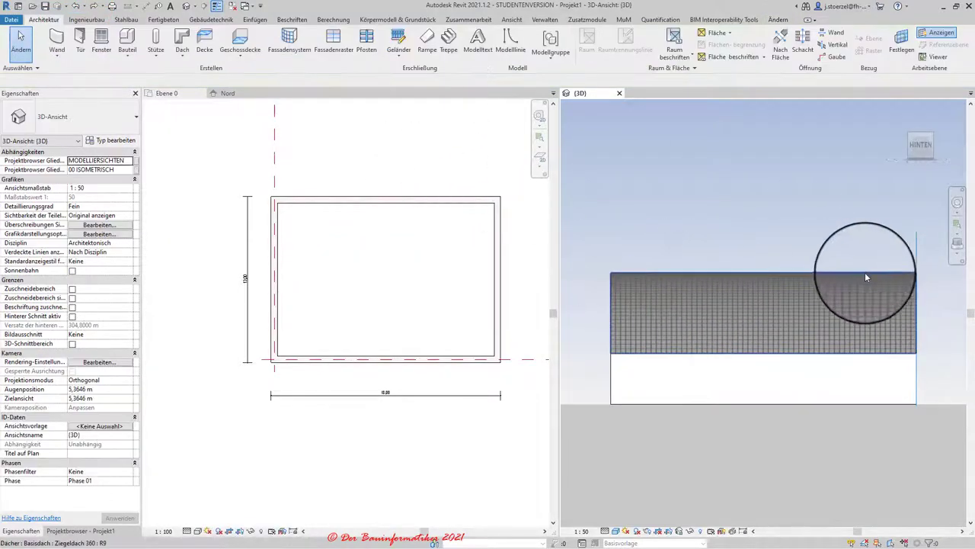
- Apply the roof's new extrusion (1.0000 m to -19.0000 m), then deselect it for an isometric corner view
left_click(857, 298)
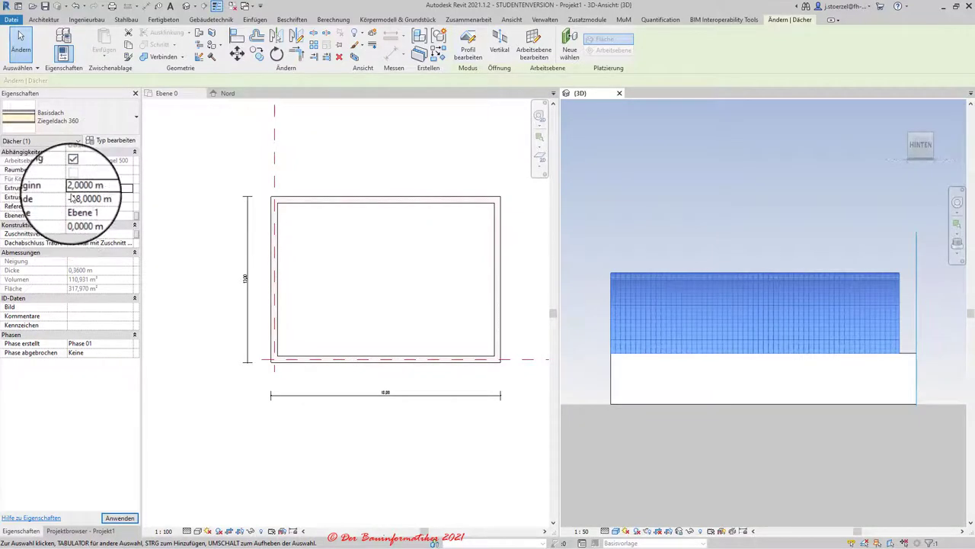
left_click(118, 517)
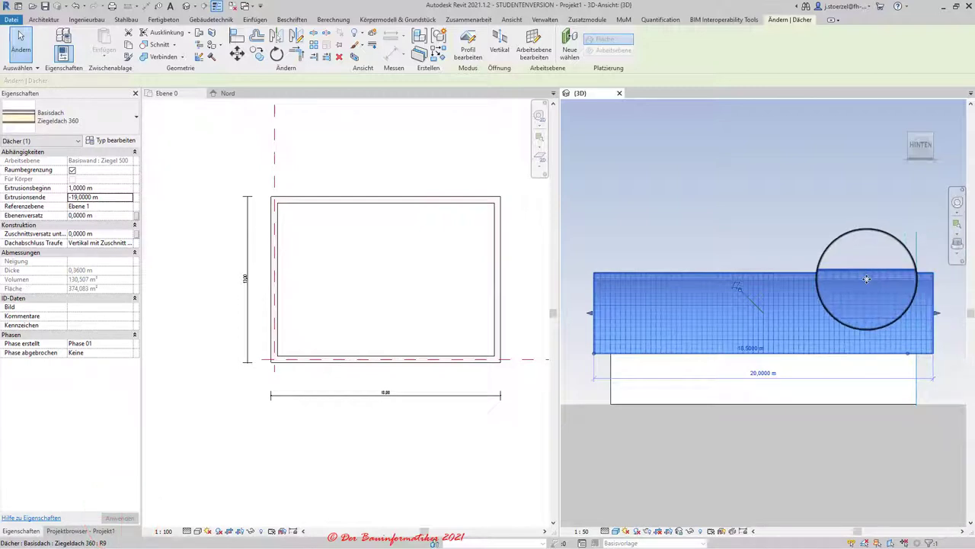
scroll(762, 282, "down", 2)
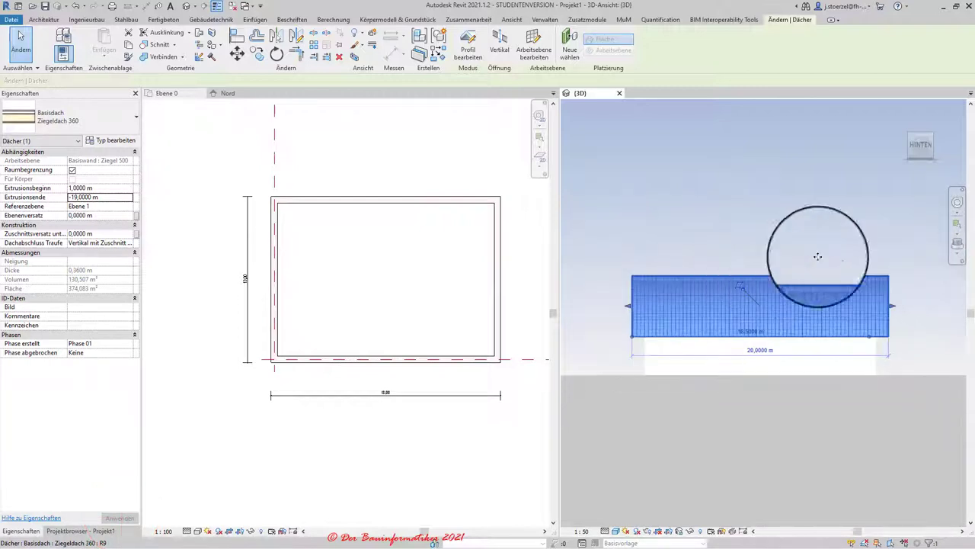
left_click(911, 136)
left_click(911, 137)
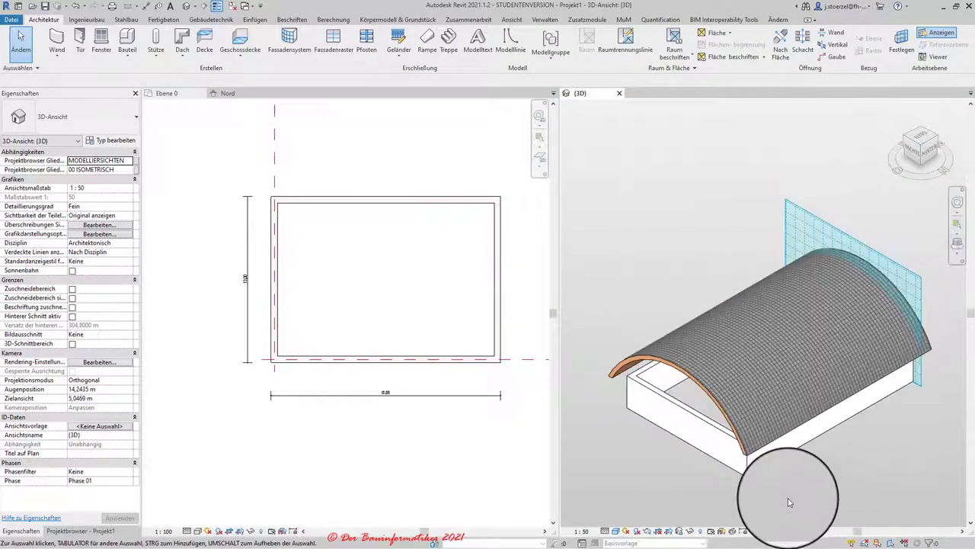
left_click(690, 375)
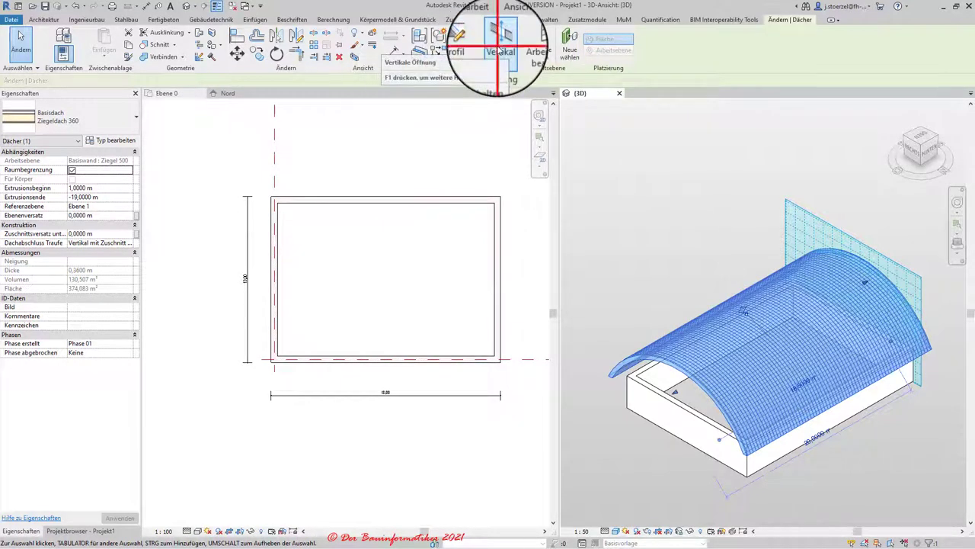
left_click(499, 48)
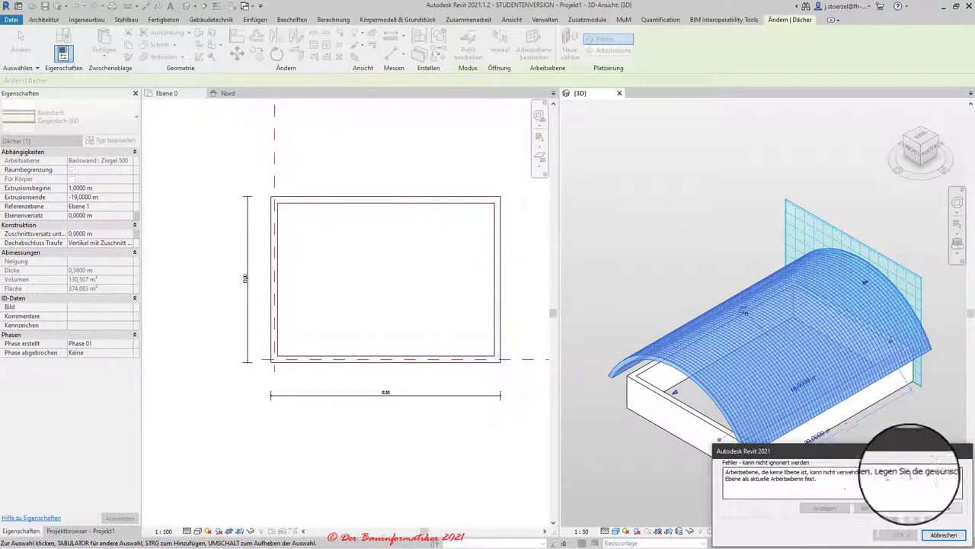
left_click(944, 535)
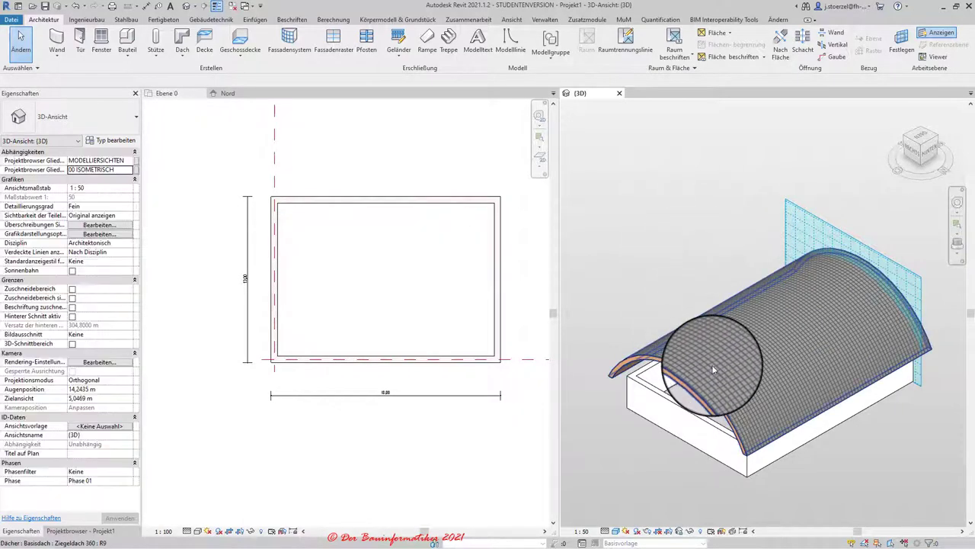
- Sketch a 2.5 m radius circle in the roof's profile on Ebene 0 to cut a round opening
left_click(739, 362)
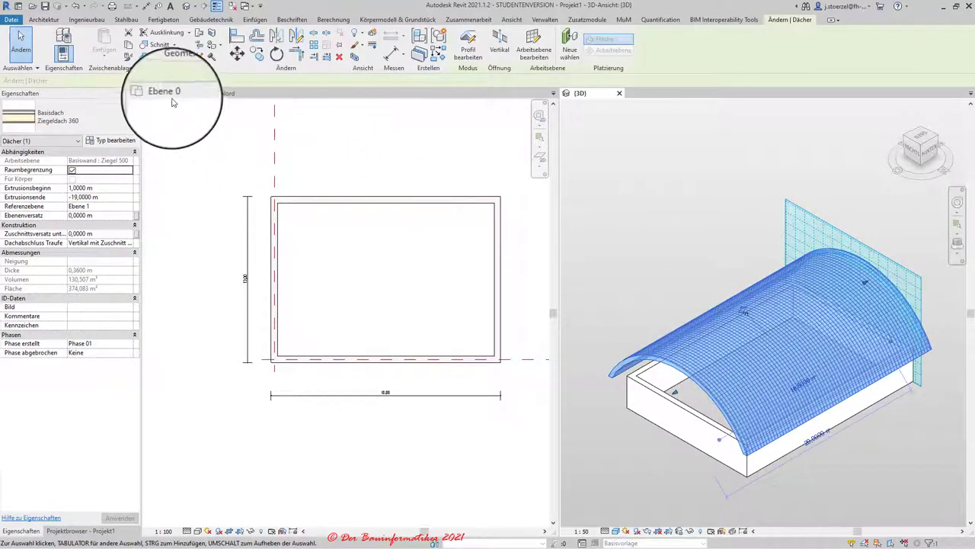
left_click(174, 97)
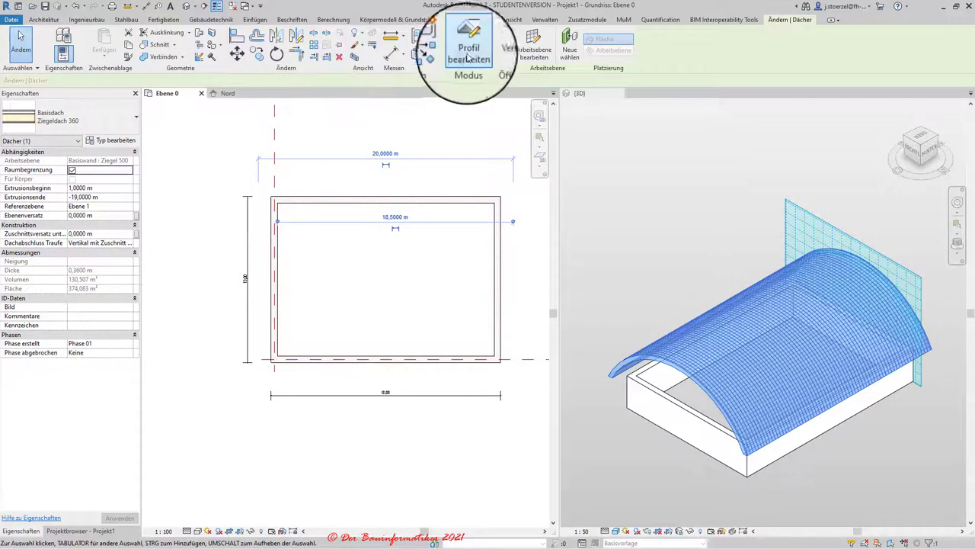
left_click(503, 48)
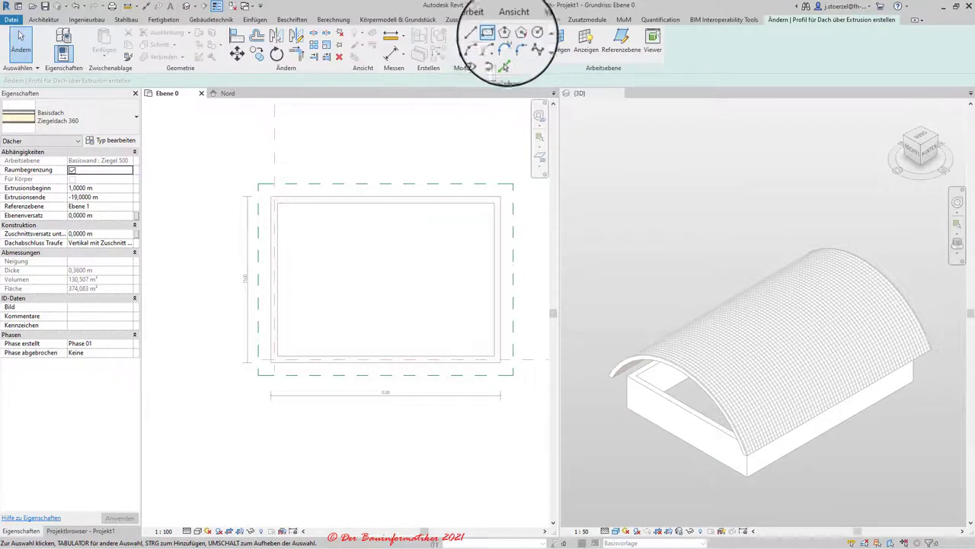
left_click(527, 34)
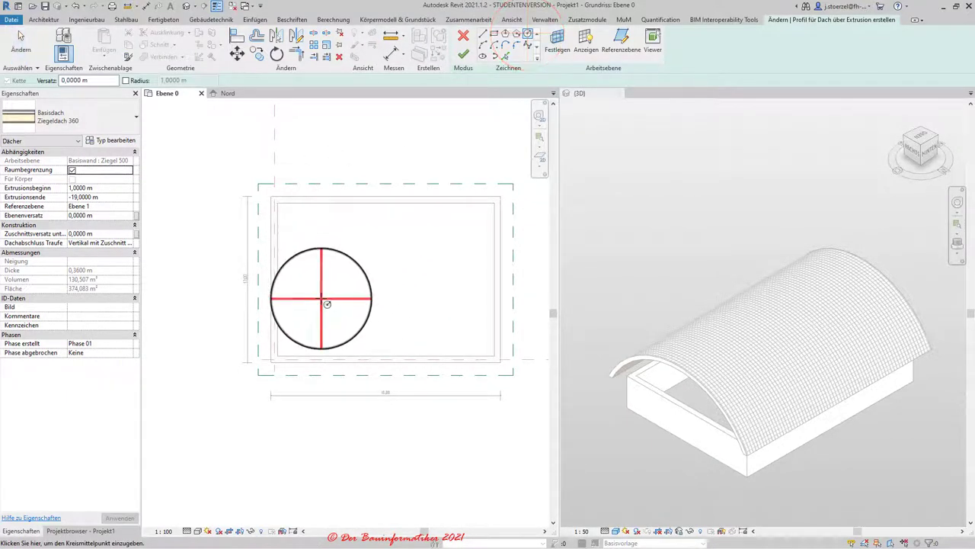
left_click(318, 293)
left_click(334, 270)
left_click(341, 275)
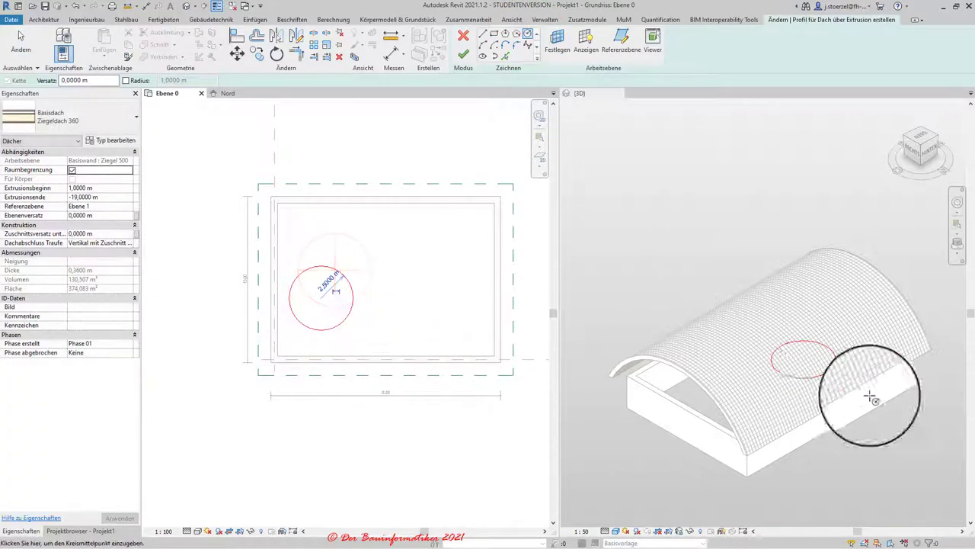
left_click(463, 54)
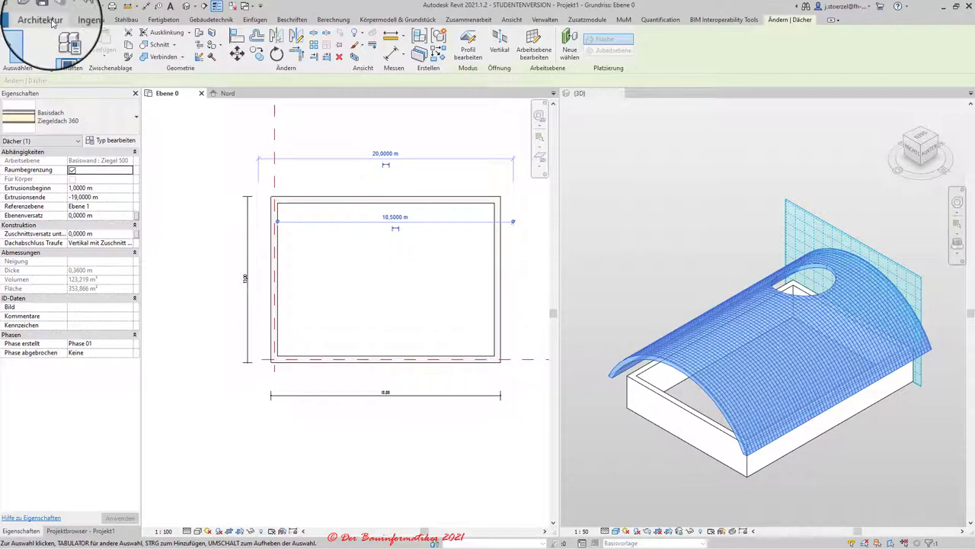
- Set the work plane to Ebene : Ebene 1 in the 3D view and orbit to see its grid
left_click(579, 95)
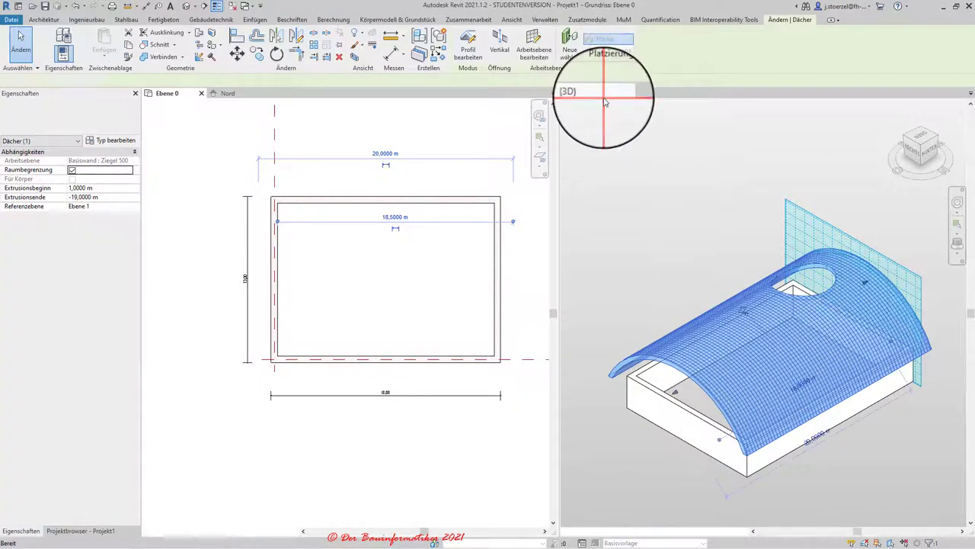
left_click(614, 157)
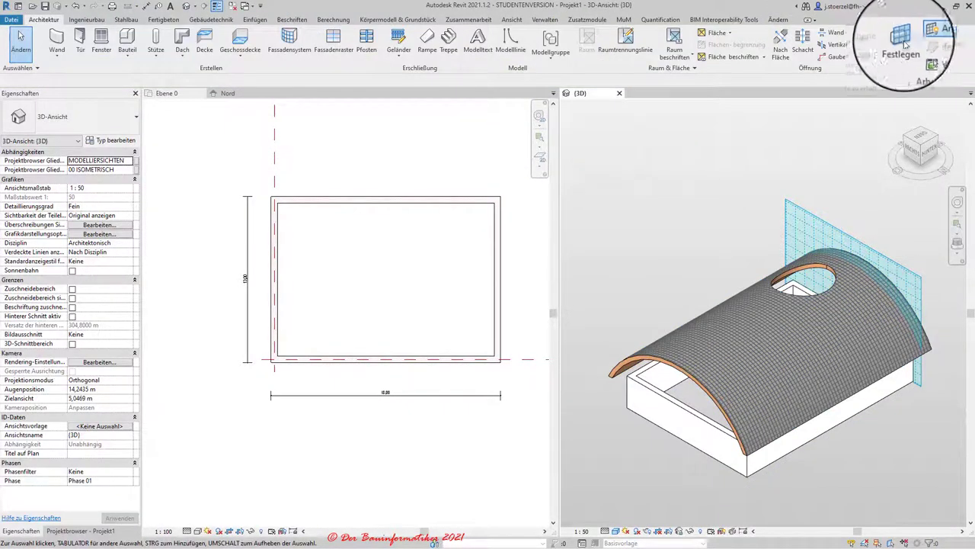
left_click(901, 42)
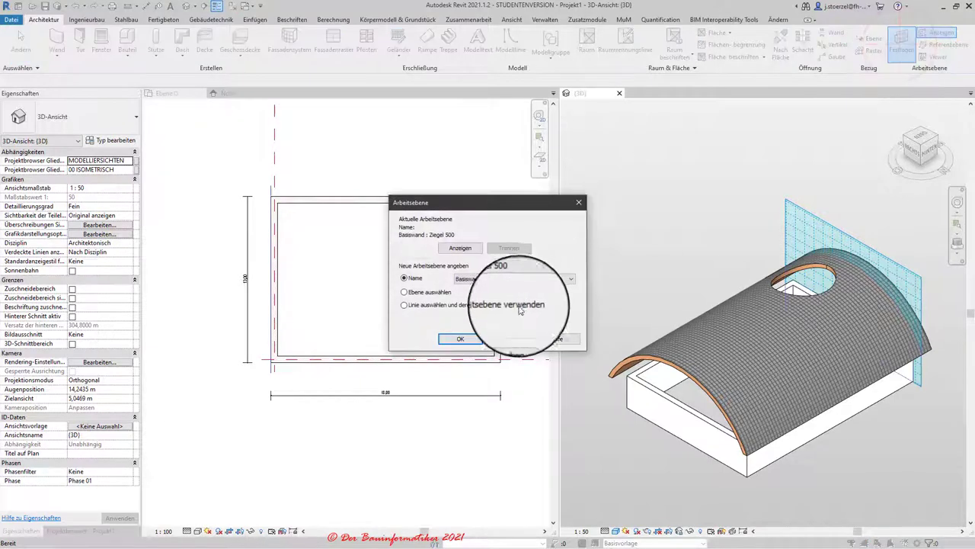
left_click(512, 279)
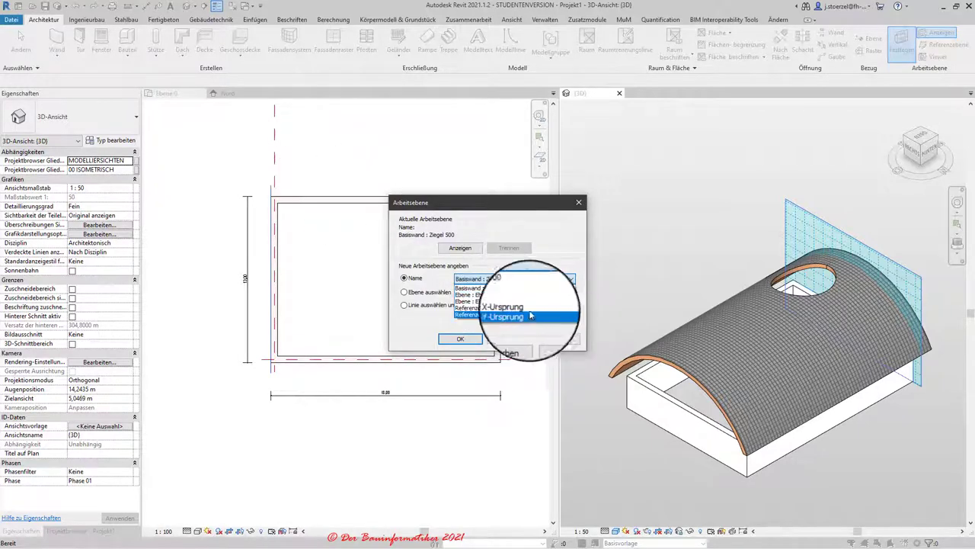
left_click(476, 300)
left_click(472, 343)
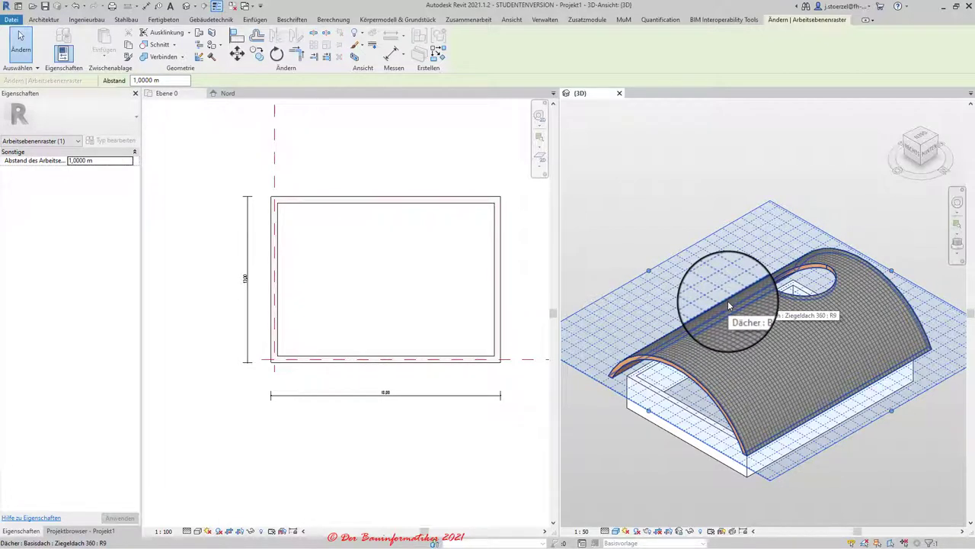
key("Escape")
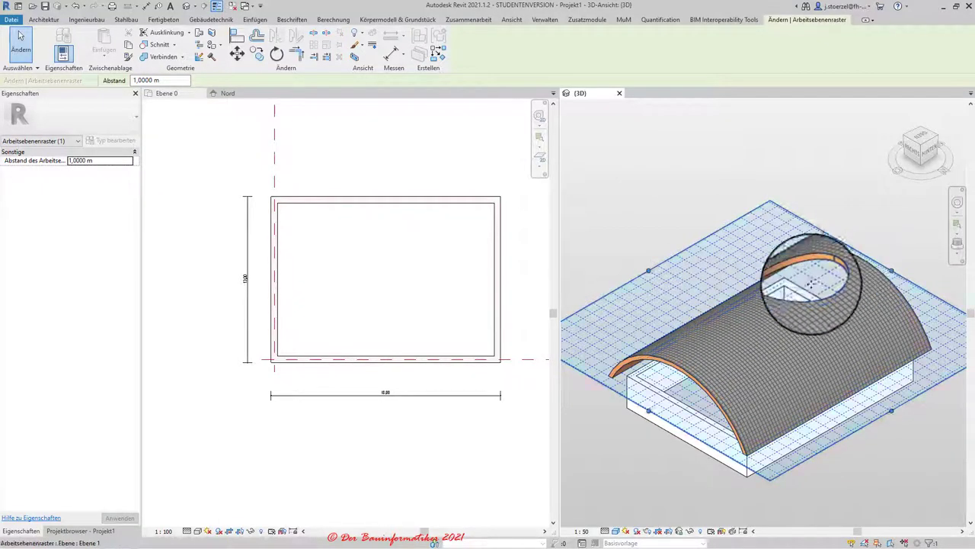
mouse_move(825, 317)
middle_mouse_down("shift")
mouse_move(649, 346)
mouse_move(757, 329)
middle_mouse_up("shift")
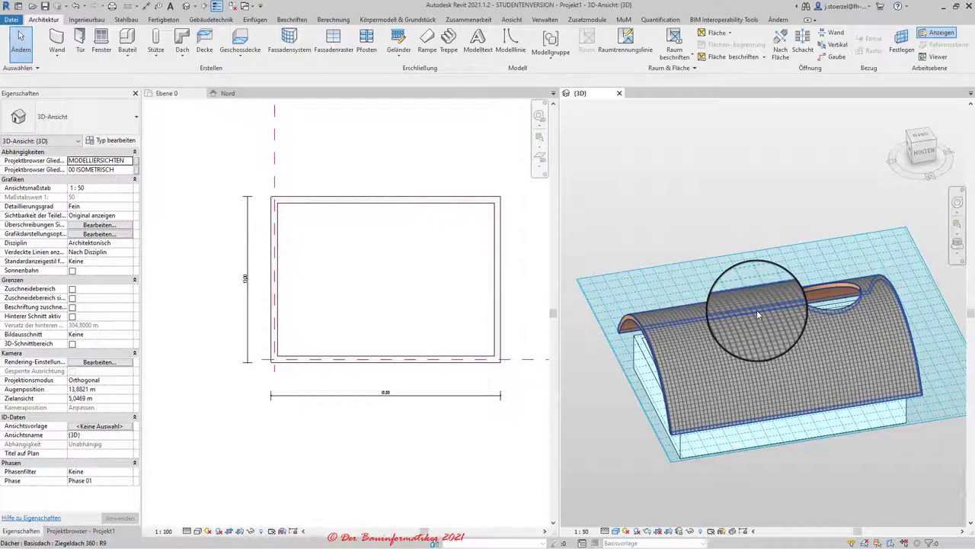
- Hide the Ebene 1 work-plane grid with Arbeitsebene > Anzeigen and orbit the building
left_click(712, 333)
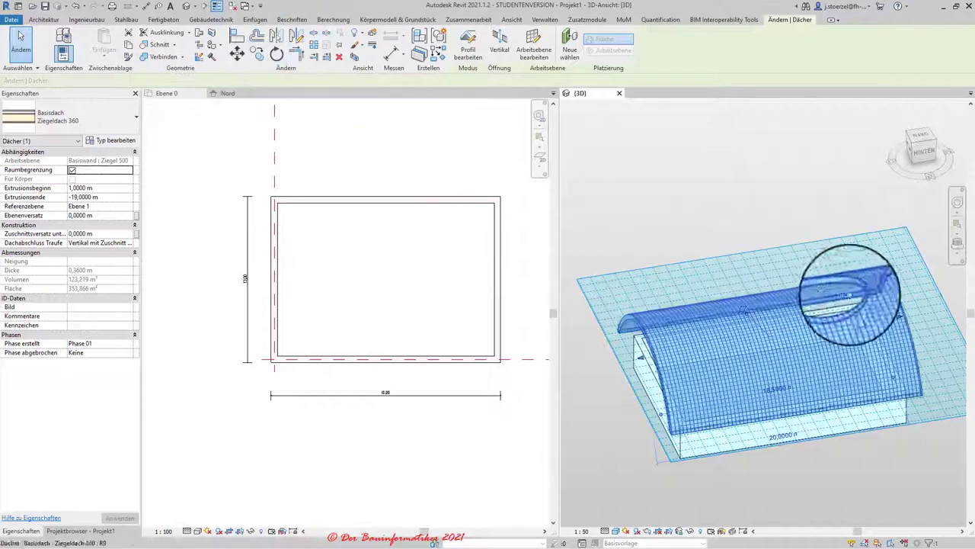
key("Escape")
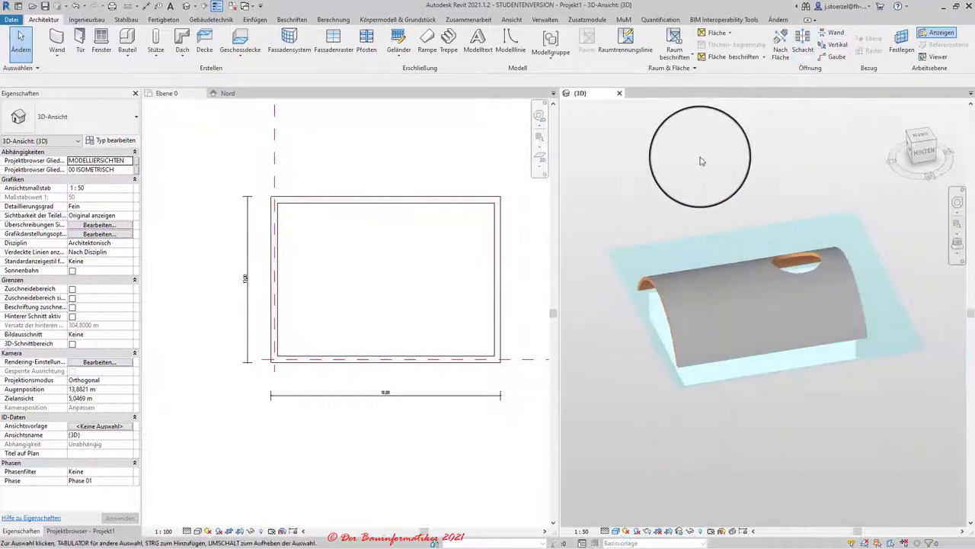
scroll(695, 179, "down", 2)
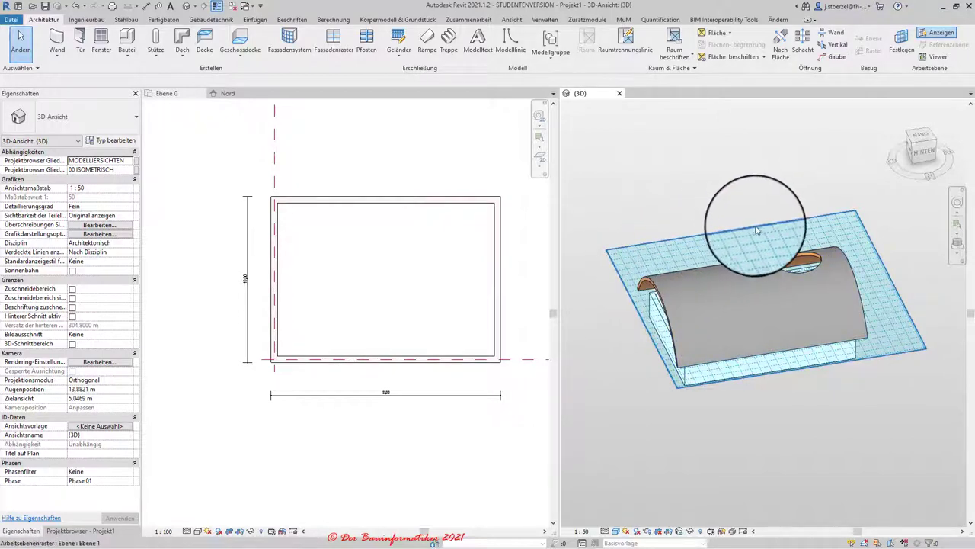
left_click(939, 32)
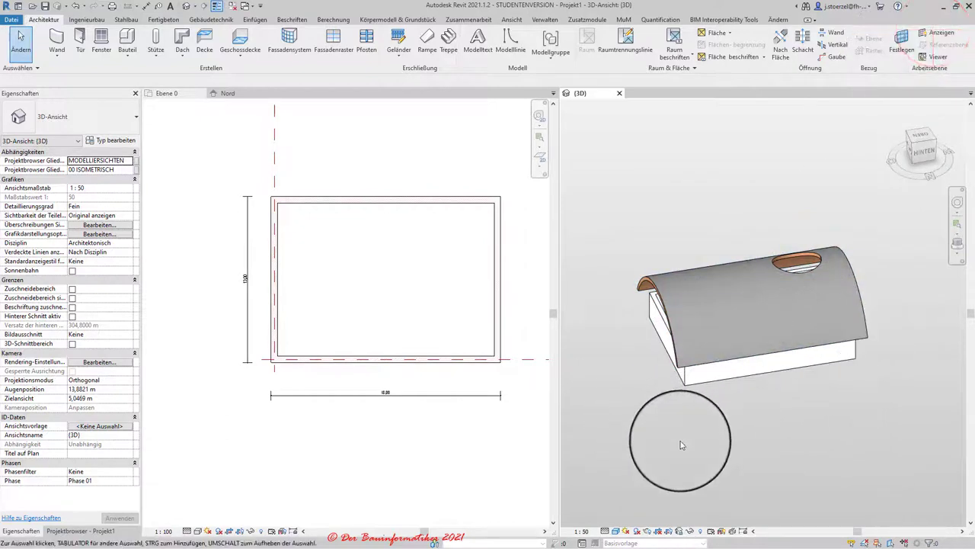
mouse_move(676, 454)
middle_mouse_down("shift")
mouse_move(838, 410)
mouse_move(811, 425)
mouse_move(792, 360)
middle_mouse_up("shift")
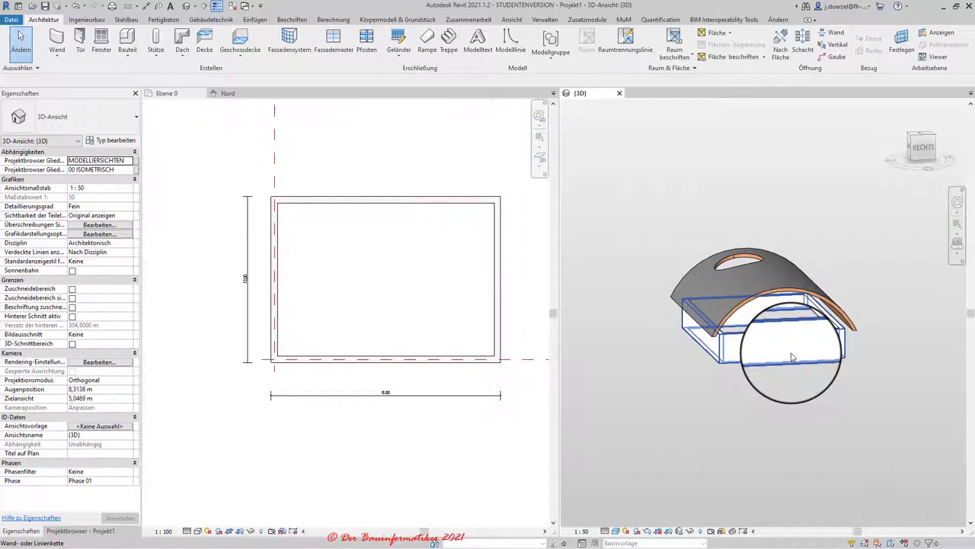
- Attach the tops of all four walls to the Ziegeldach 360 barrel roof with Fixieren oben/Basis
left_click(792, 358)
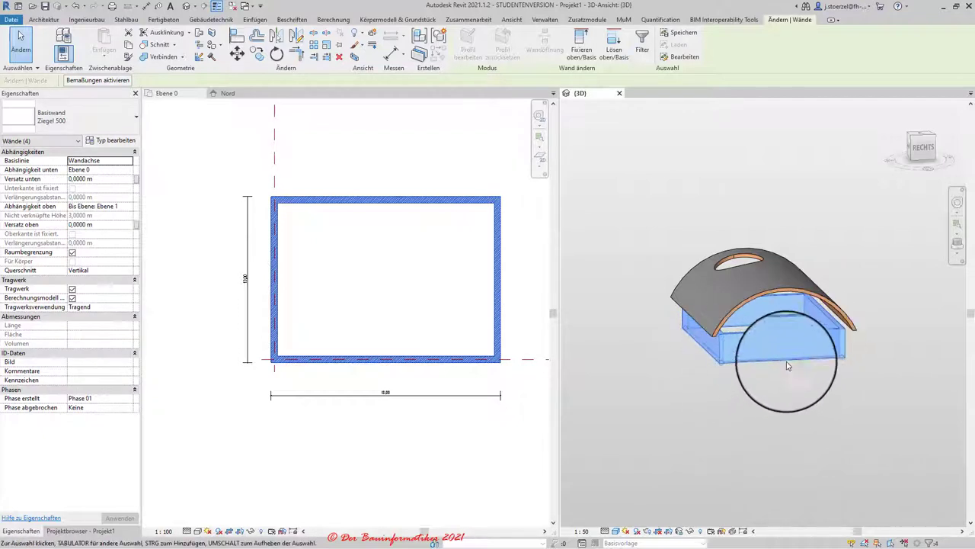
left_click(586, 43)
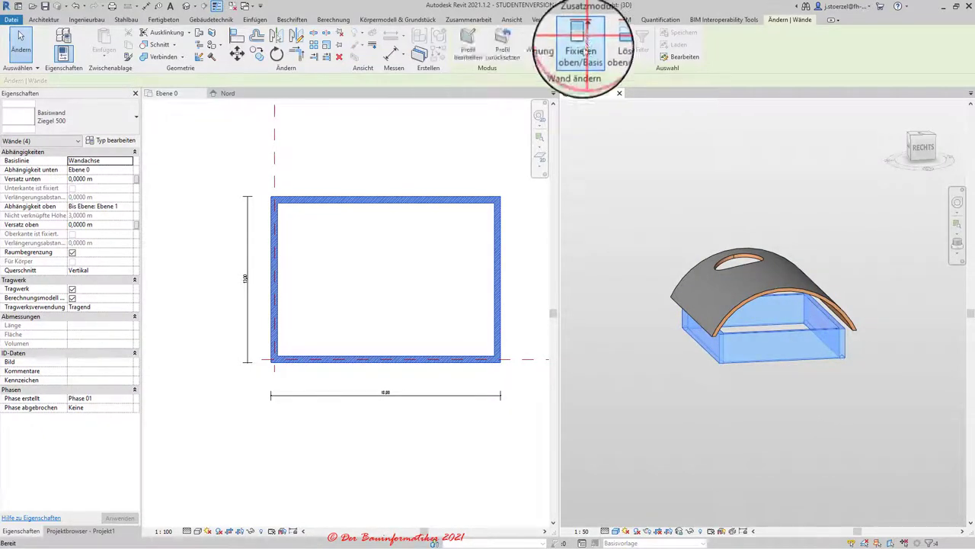
left_click(799, 291)
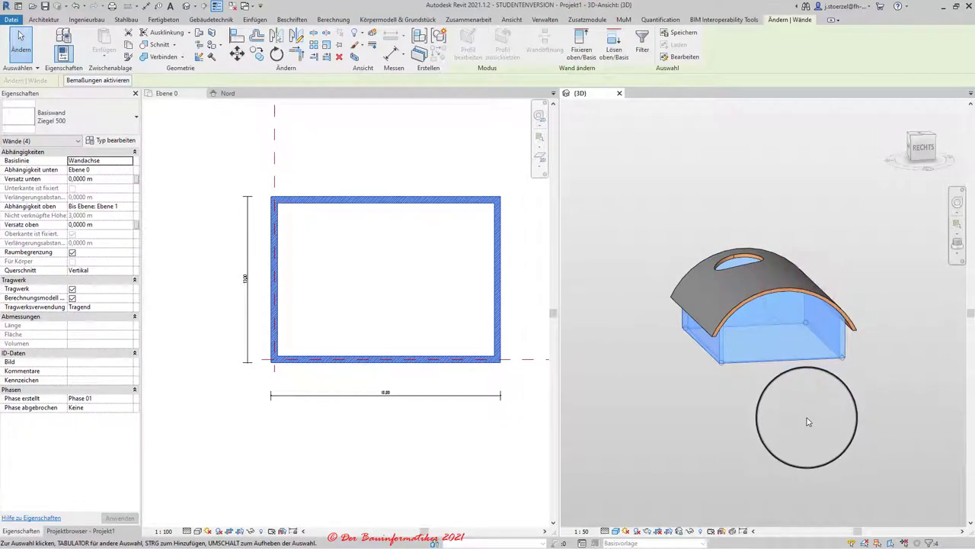
left_click(803, 431)
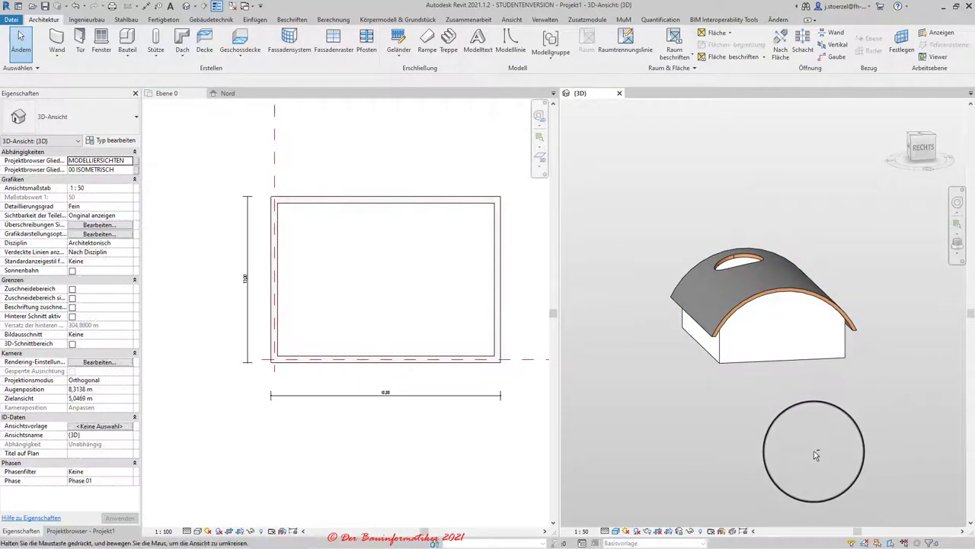
mouse_move(815, 455)
middle_mouse_down("shift")
mouse_move(721, 464)
mouse_move(620, 403)
mouse_move(688, 496)
mouse_move(831, 444)
mouse_move(831, 282)
mouse_move(817, 282)
middle_mouse_up("shift")
- Set the barrel roof's Ebenenversatz to 2 m and view the raised roof from the side
left_click(816, 281)
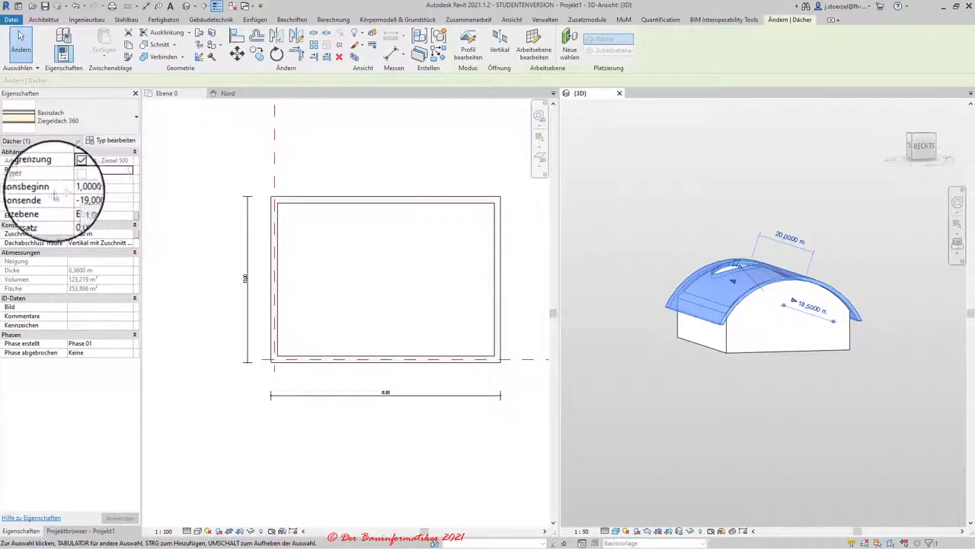
left_click(81, 217)
type("2")
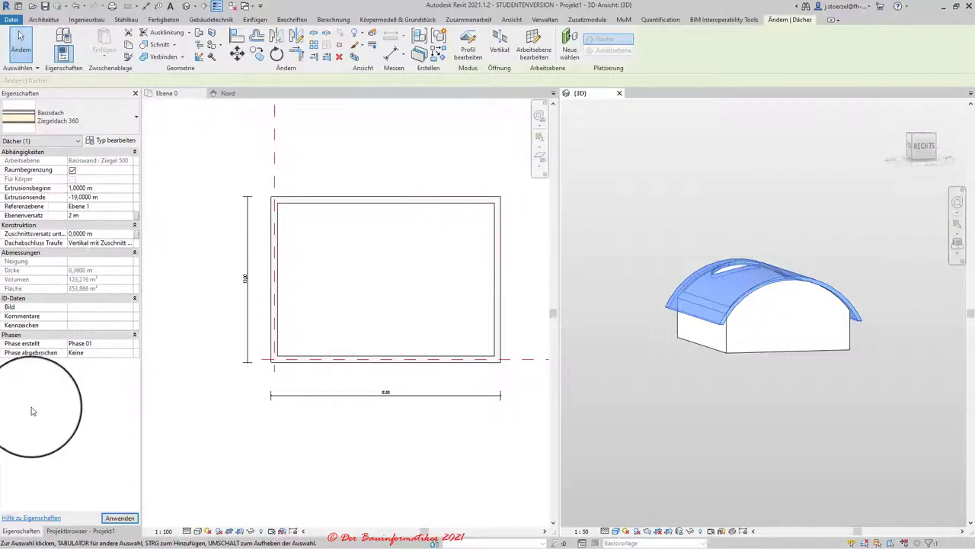
left_click(118, 518)
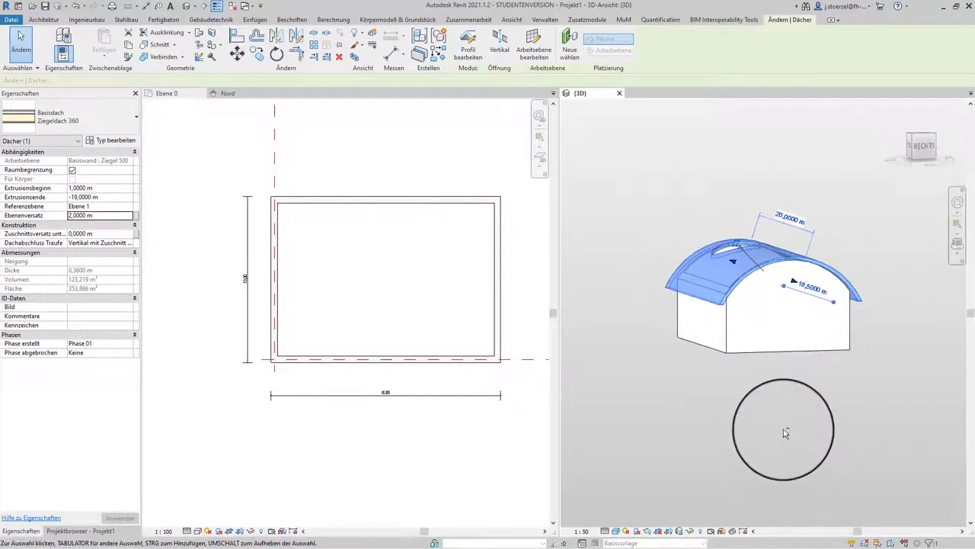
middle_click_drag(783, 429, 719, 446, "shift")
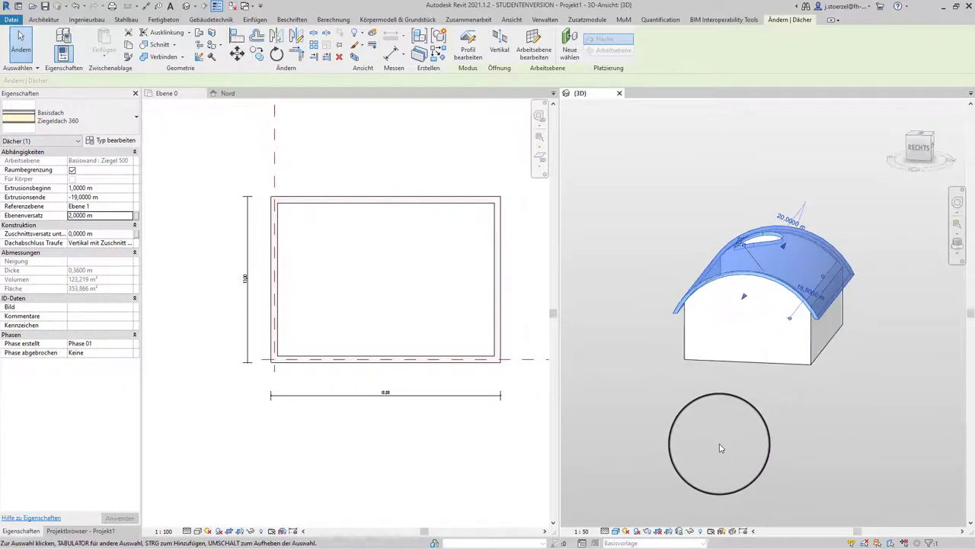